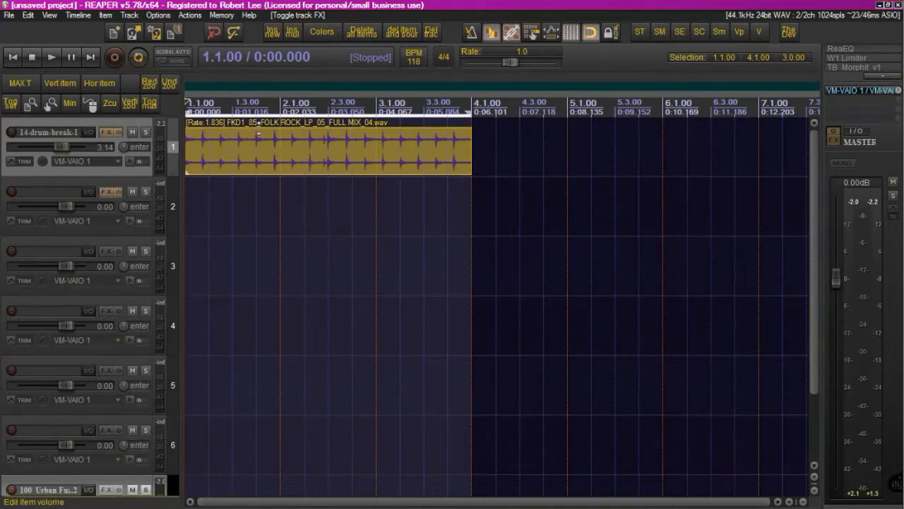
Step: Play the drum loop on track 1 and compare it with the track's effects bypassed and active, leaving them enabled
left_click(49, 56)
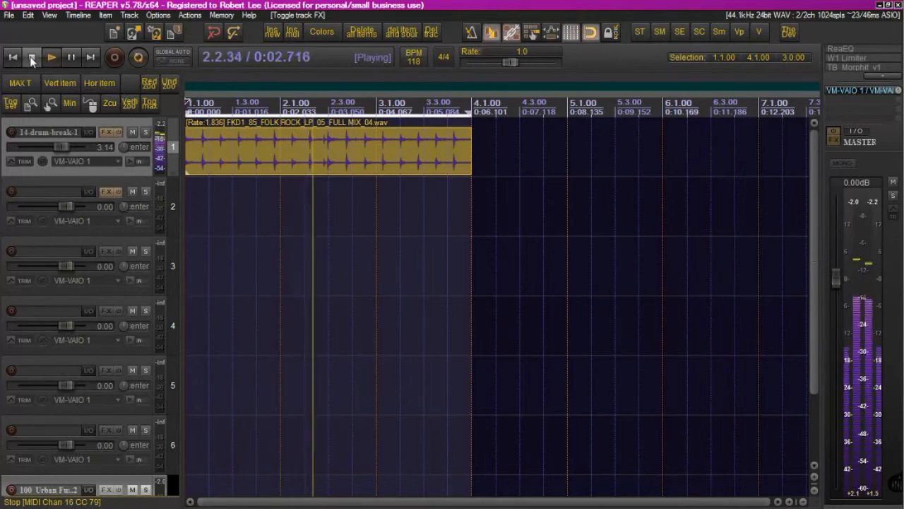
left_click(31, 57)
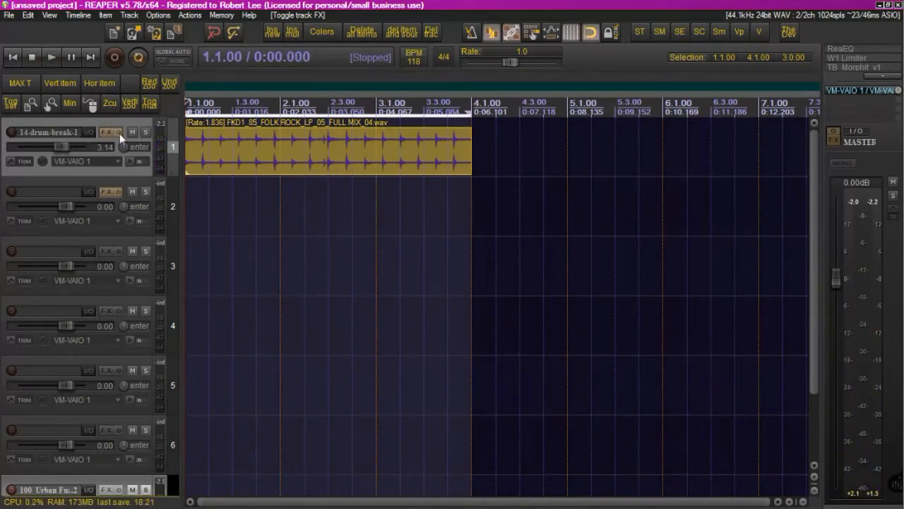
left_click(52, 56)
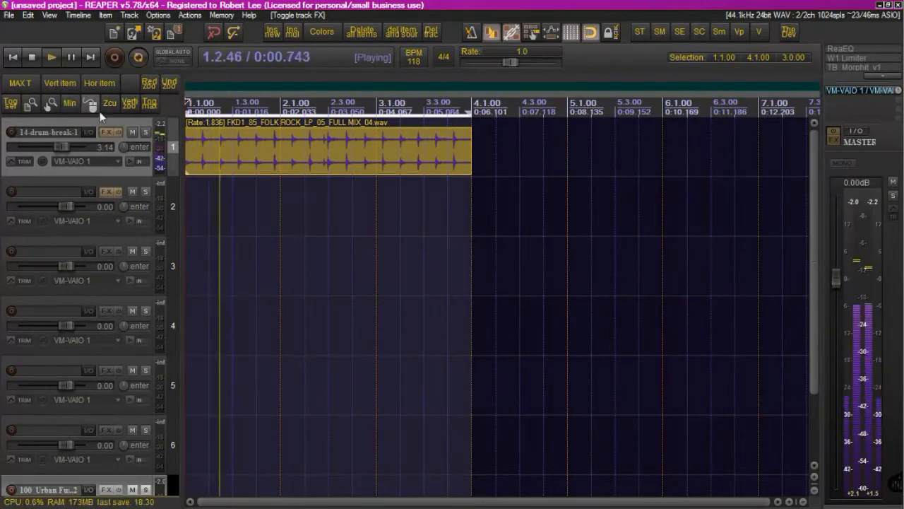
left_click(119, 133)
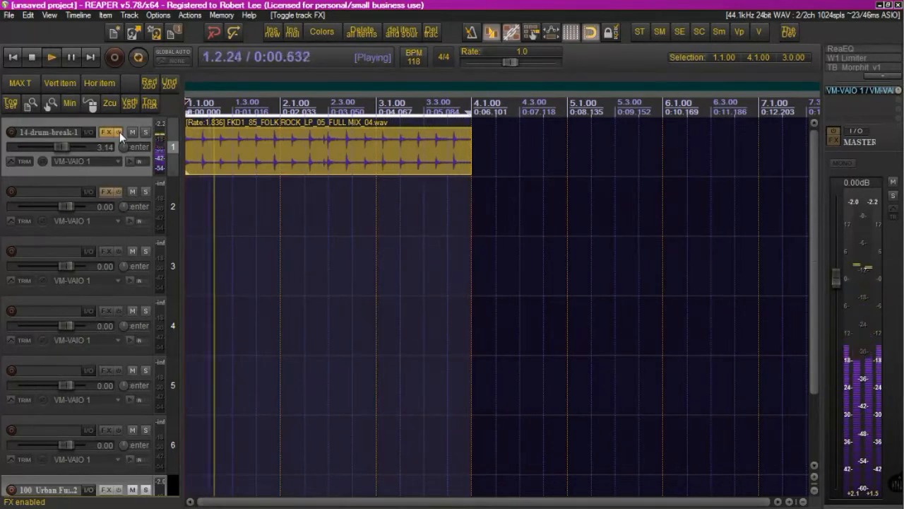
left_click(119, 132)
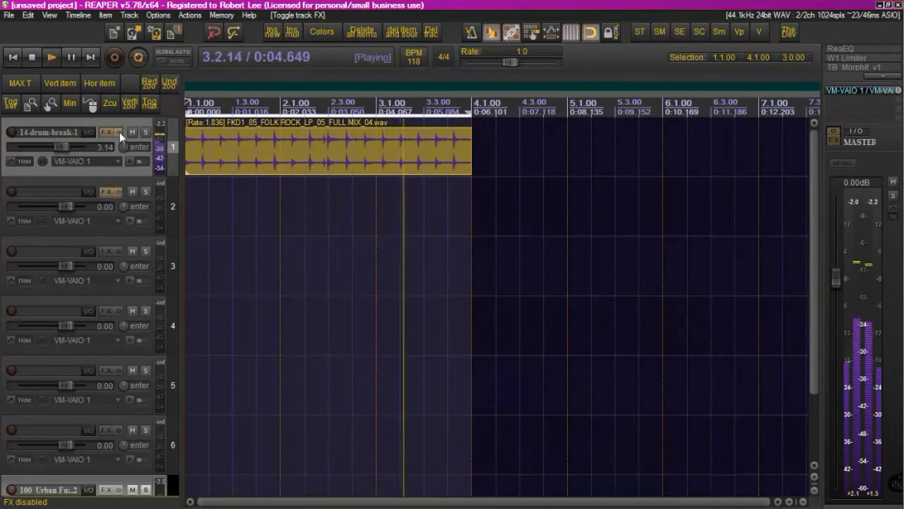
left_click(120, 132)
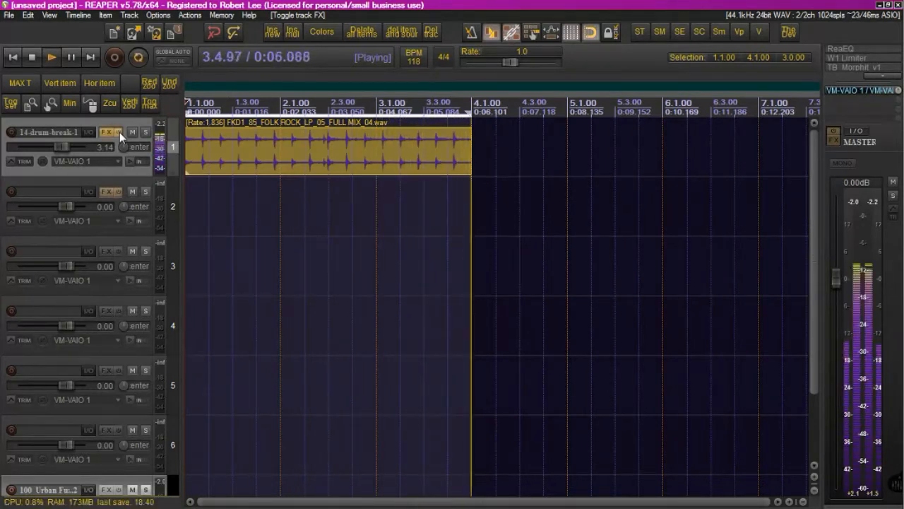
left_click(30, 58)
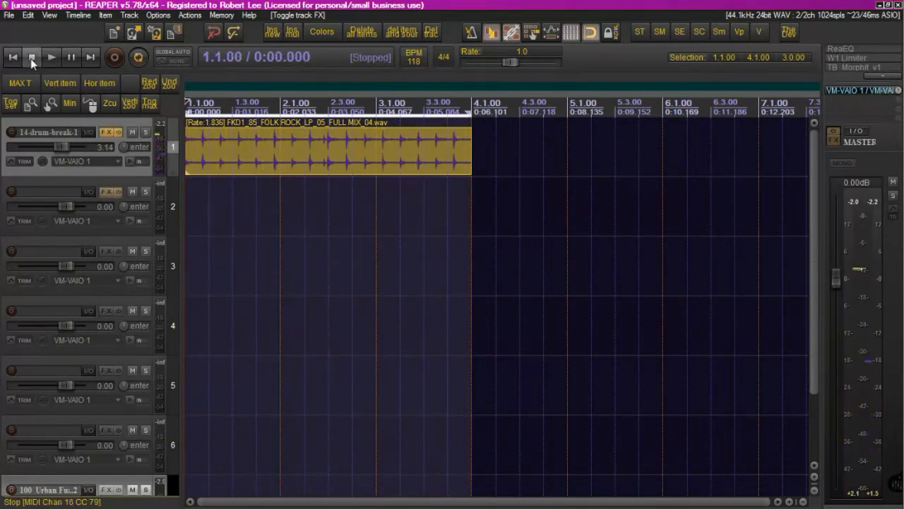
Step: Open track 1's effects chain and review the settings of BussColors4, EQ and Logical4
left_click(107, 133)
left_click(107, 134)
left_click(107, 134)
left_click_drag(311, 25, 367, 82)
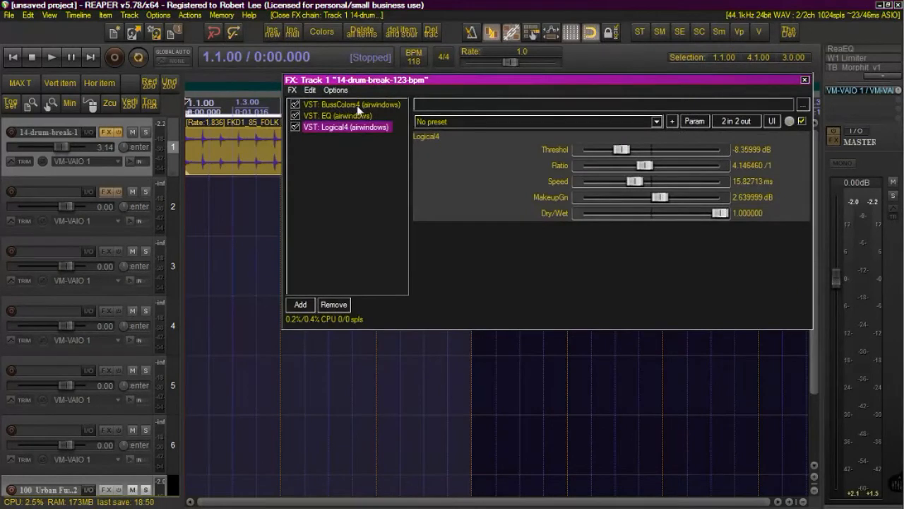
left_click(356, 105)
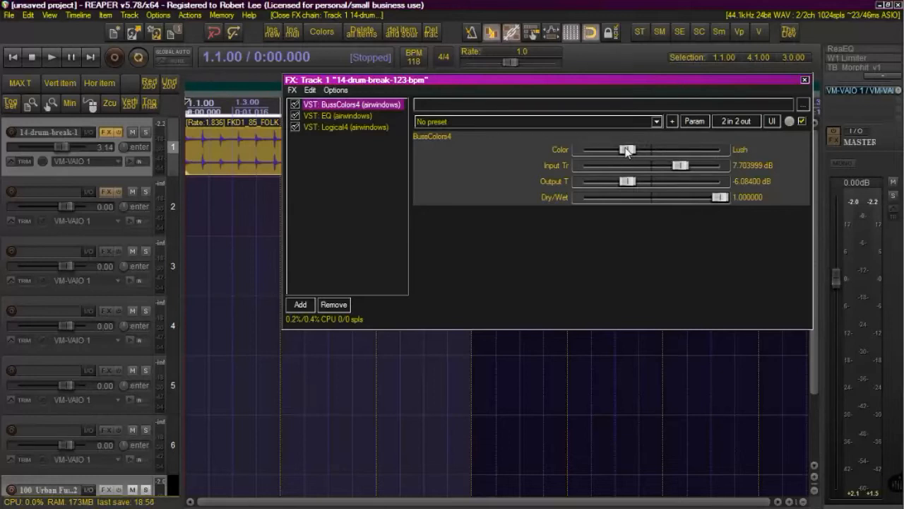
mouse_move(626, 151)
left_mouse_down()
mouse_move(681, 152)
mouse_move(595, 153)
mouse_move(631, 151)
left_mouse_up()
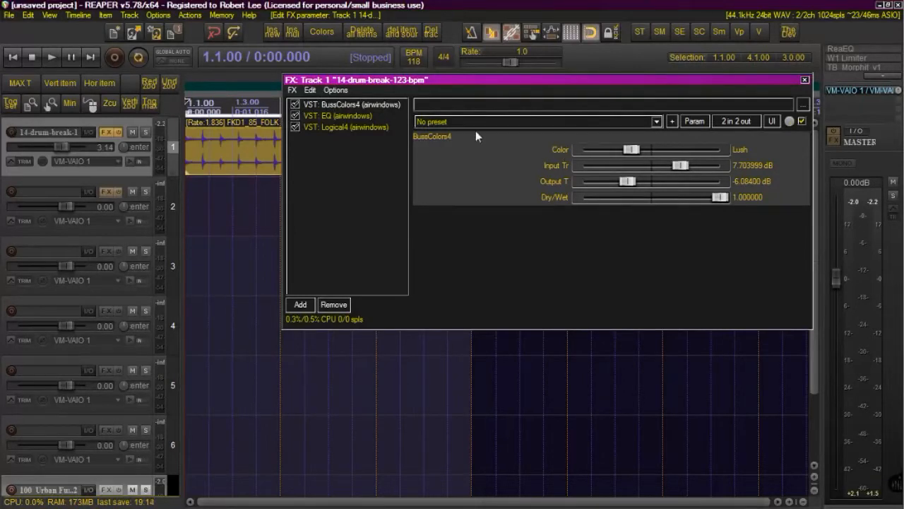
left_click(344, 116)
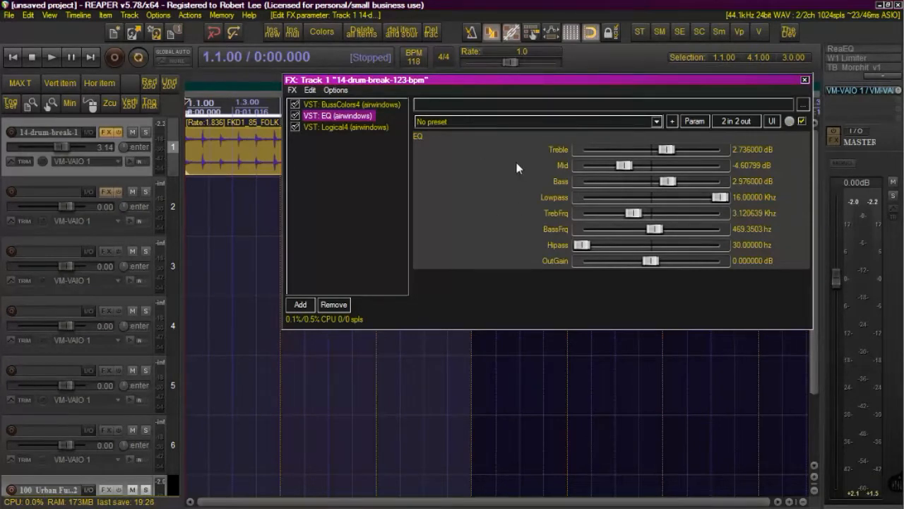
left_click(343, 128)
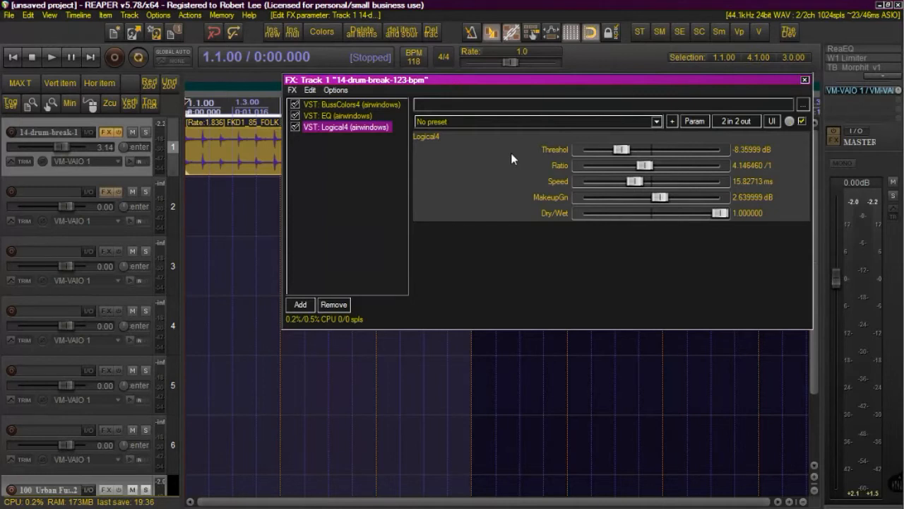
Step: Bypass Logical4, EQ and BussColors4 individually in track 1's effects chain
left_click(31, 57)
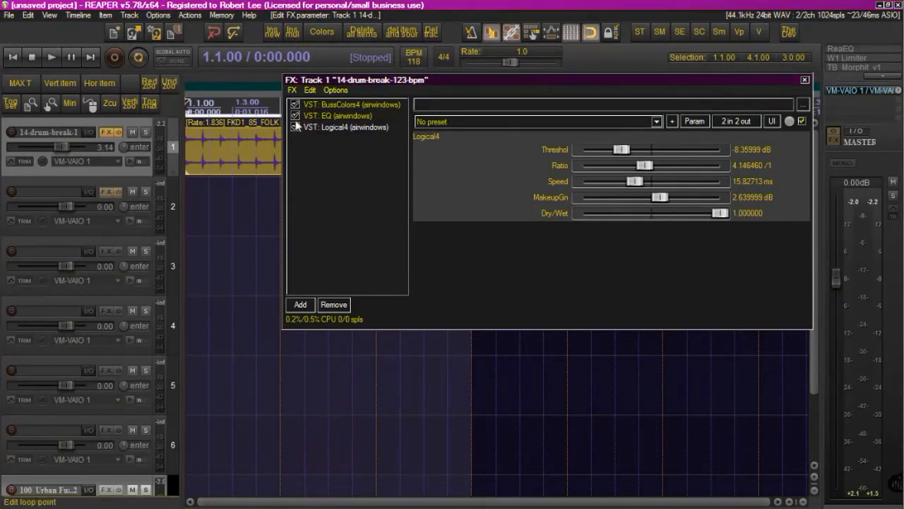
left_click(295, 126)
left_click(295, 115)
left_click(295, 127)
left_click(33, 57)
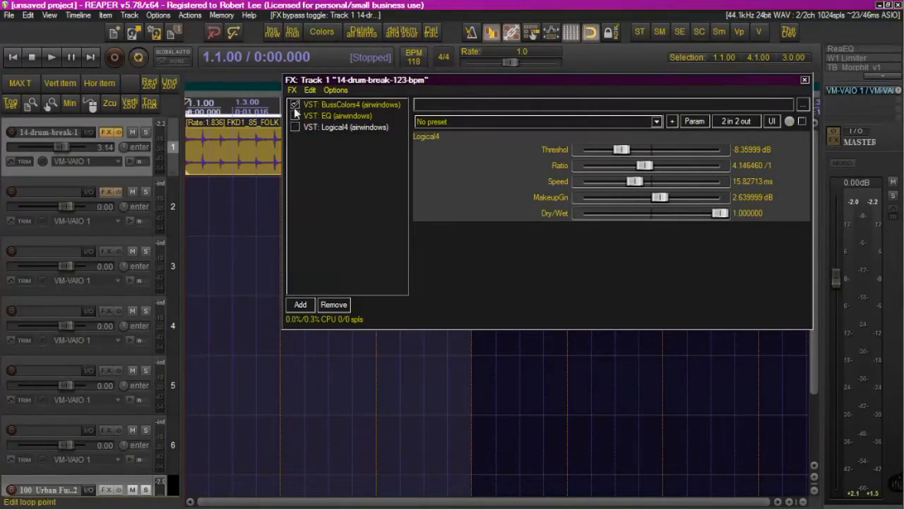
left_click(295, 105)
Step: Audition the loop while re-enabling BussColors4, EQ and Logical4 one at a time, and close the effects chain after stopping playback
left_click(53, 55)
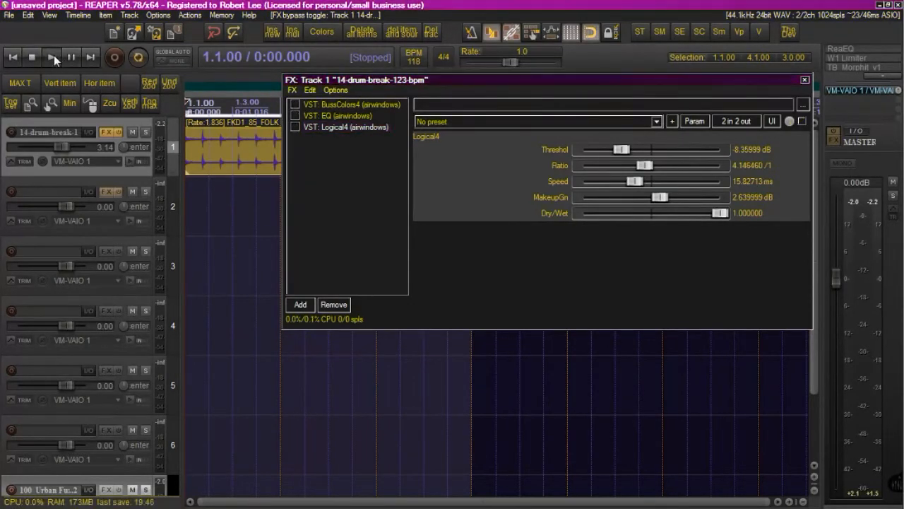
left_click(54, 55)
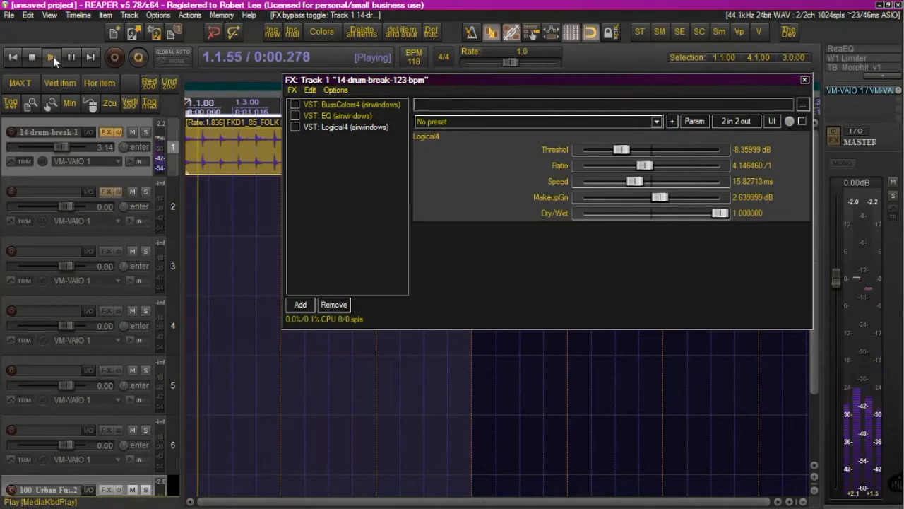
left_click(295, 105)
left_click(296, 104)
left_click(295, 104)
left_click(295, 116)
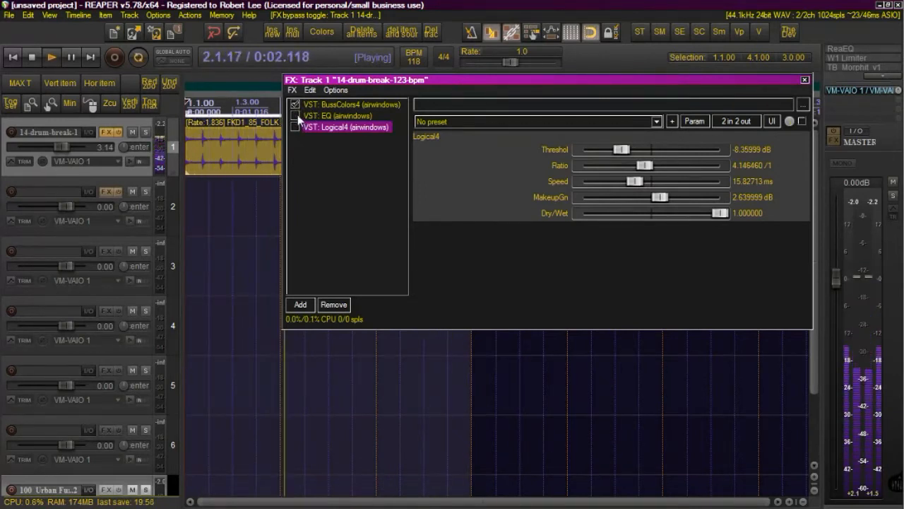
left_click(342, 117)
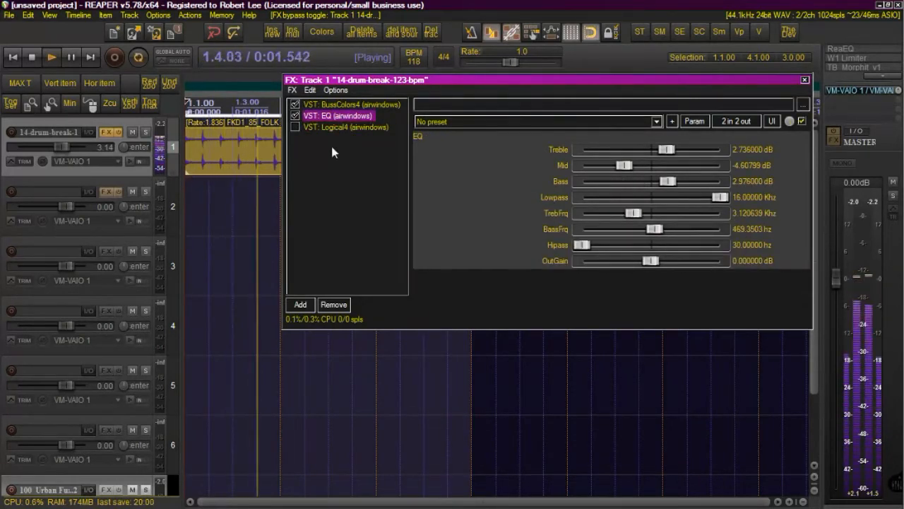
left_click(295, 127)
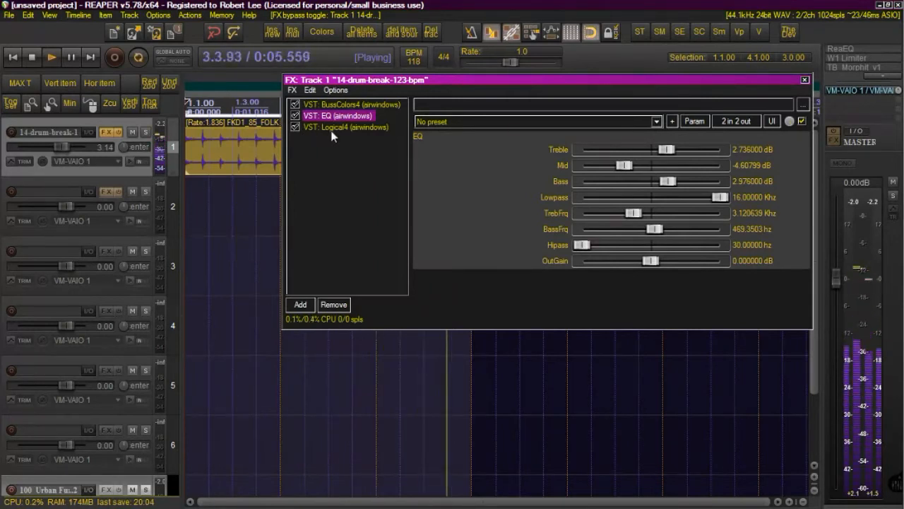
left_click(32, 57)
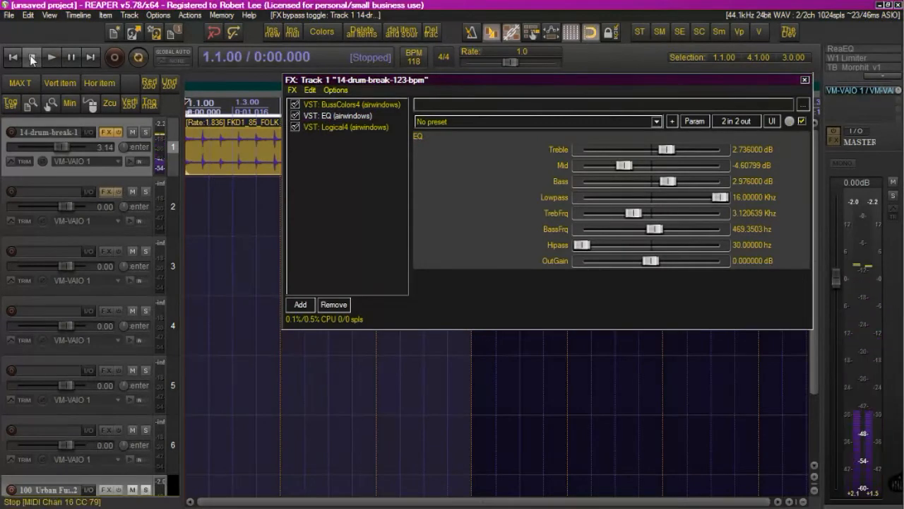
left_click(806, 80)
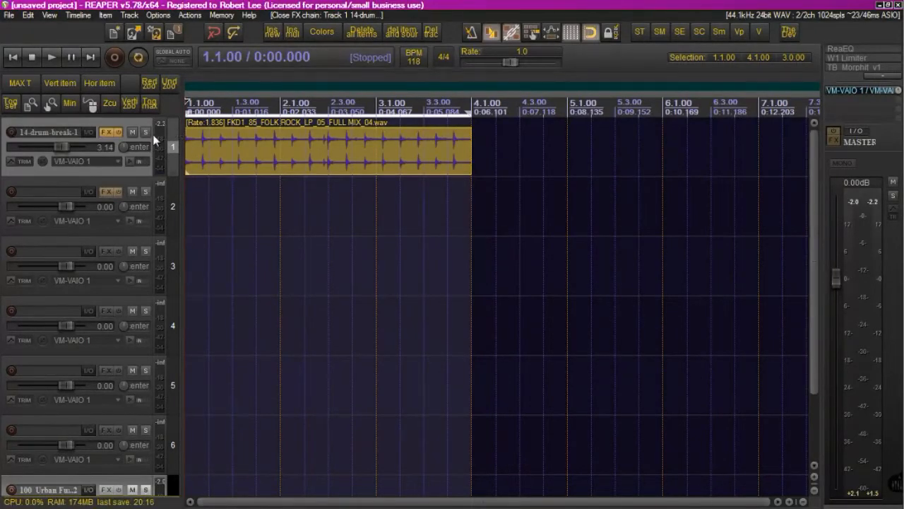
Step: Open track 2's MUX Modular Effect in its own floating window and close the effects chain window
left_click(106, 191)
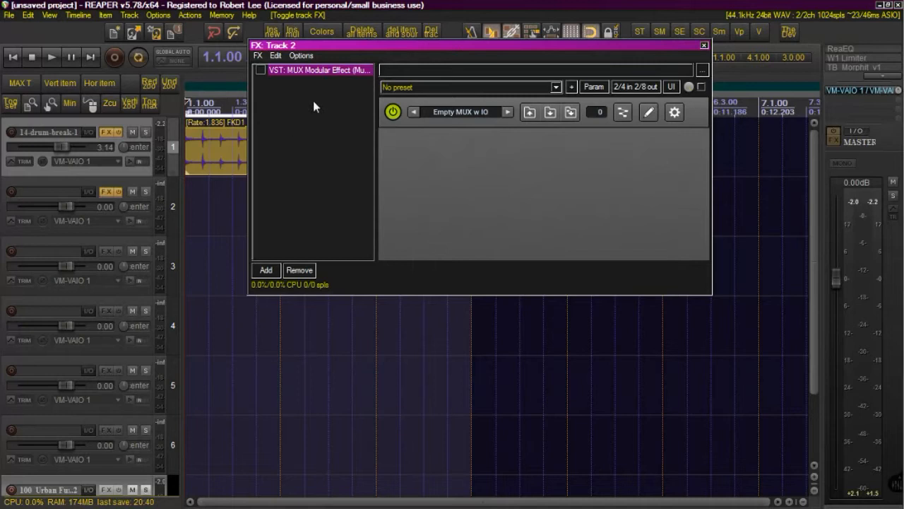
double_click(332, 71)
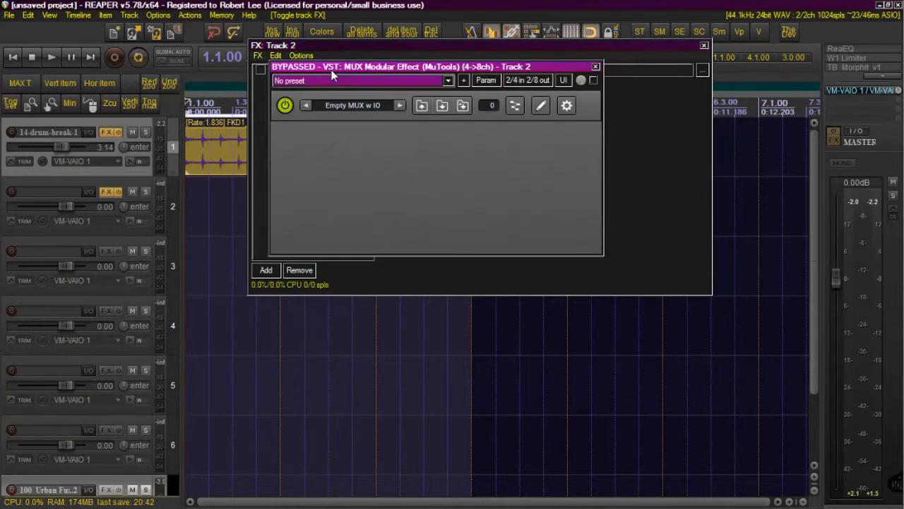
left_click(704, 45)
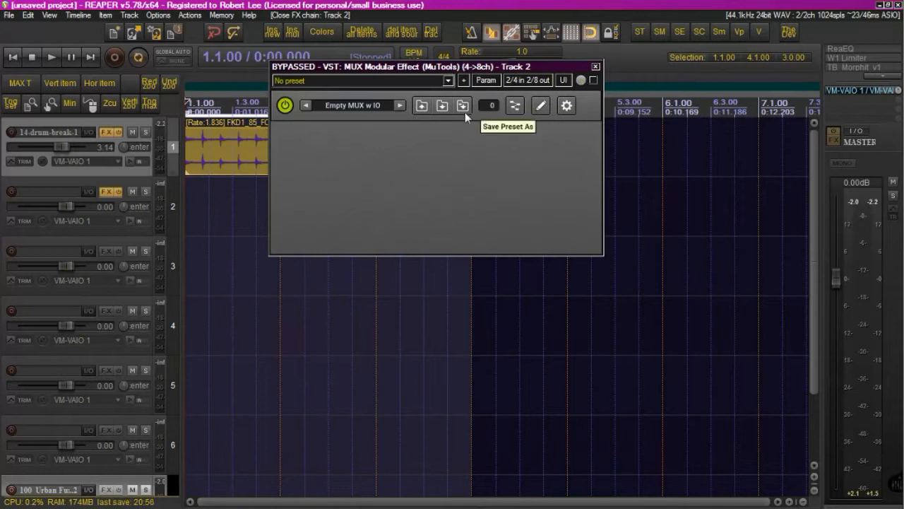
Step: Step through the MUX presets and load the Empty MUX preset
left_click(400, 105)
left_click(399, 105)
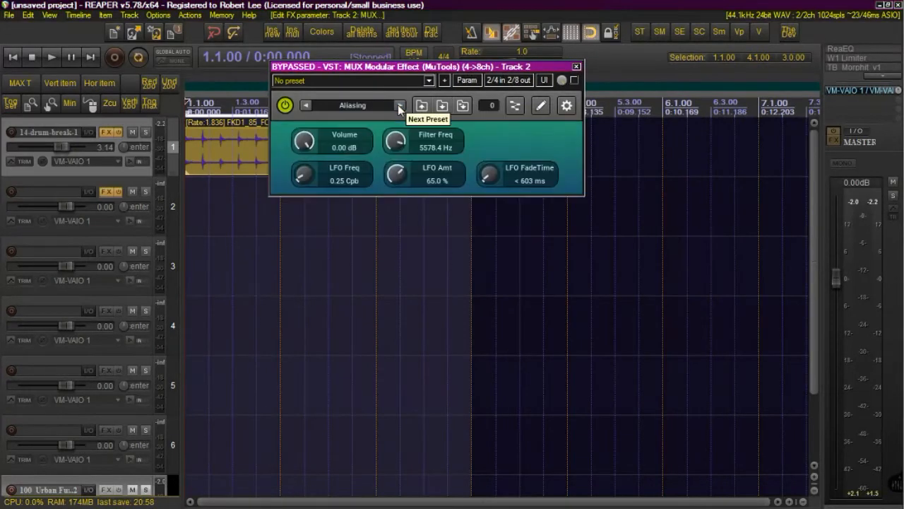
left_click(399, 106)
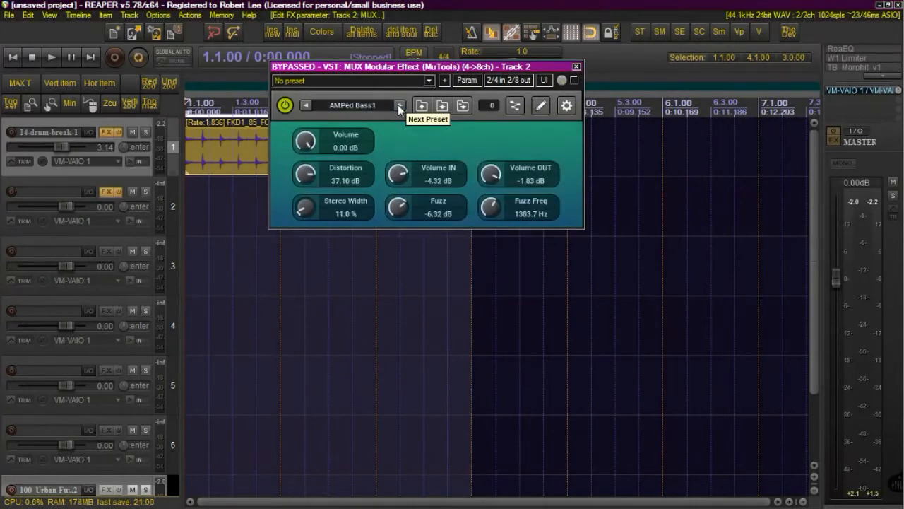
left_click(304, 101)
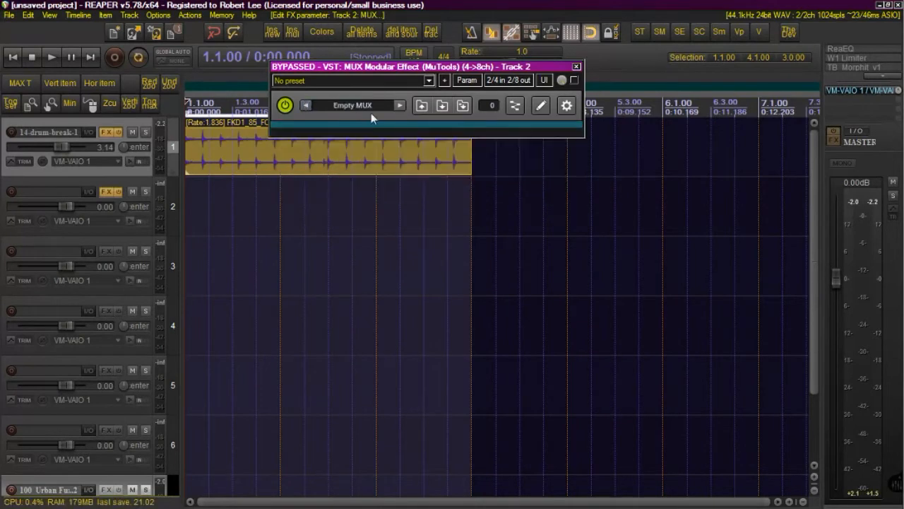
Step: Open the MUX modular area and add an Audio Input module near its upper edge
left_click(520, 106)
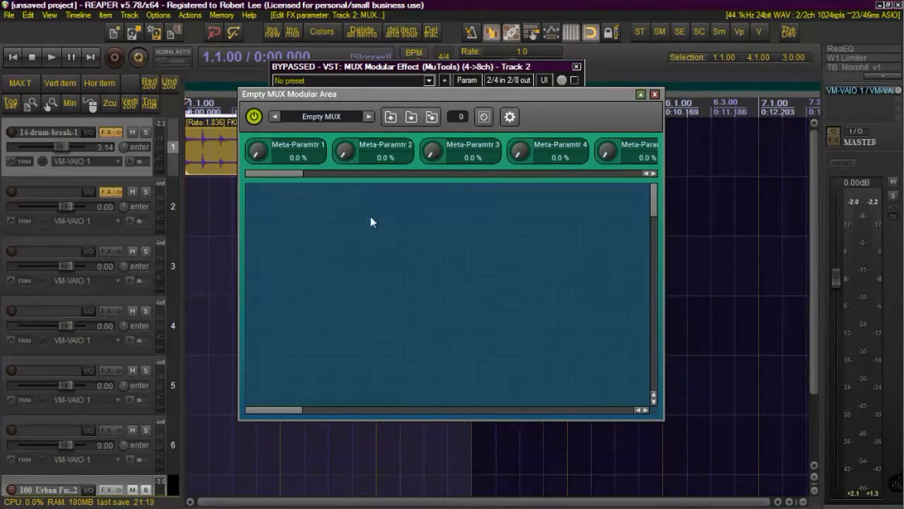
right_click(416, 196)
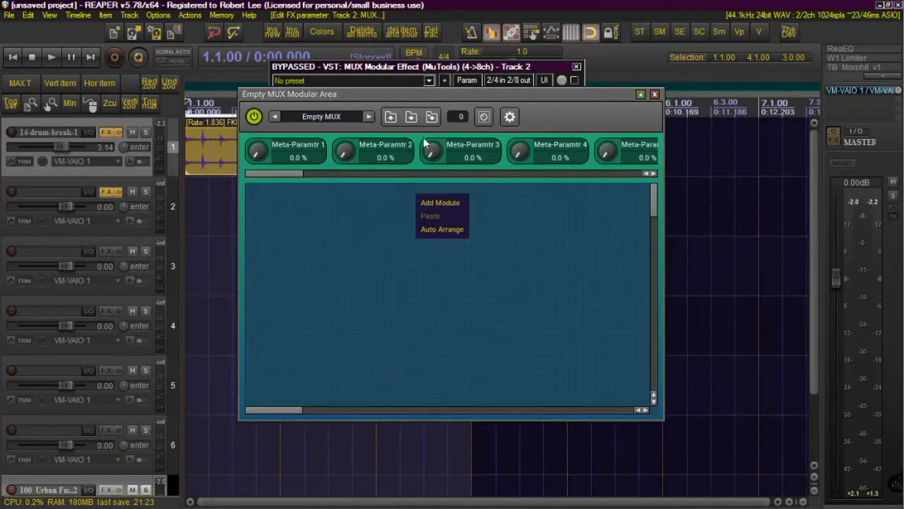
left_click(455, 202)
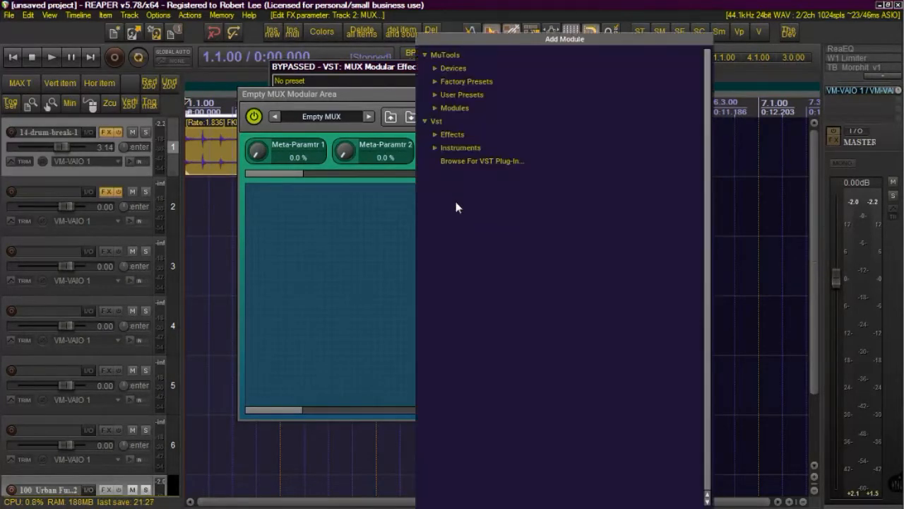
left_click(443, 107)
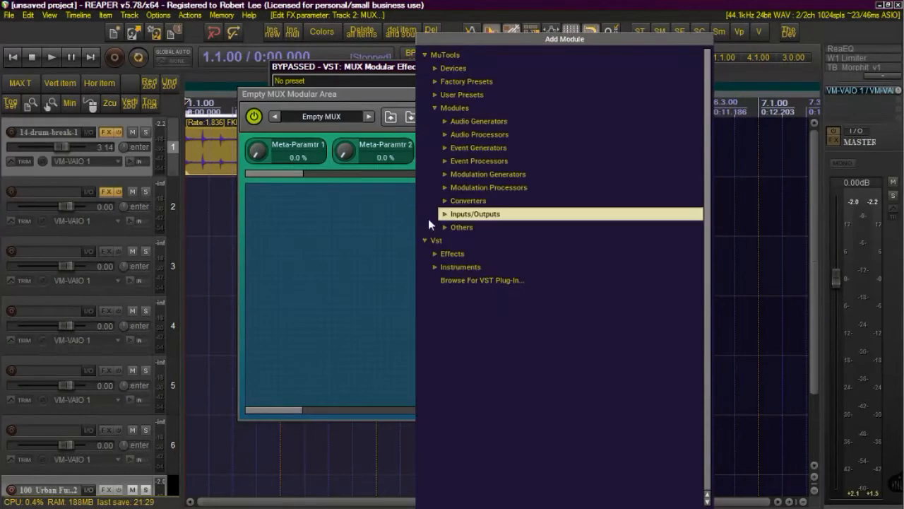
left_click(477, 215)
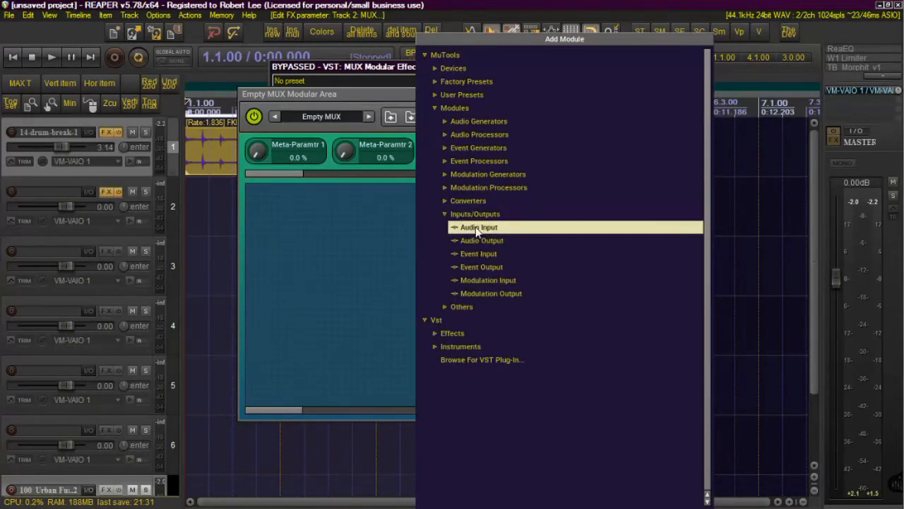
double_click(478, 227)
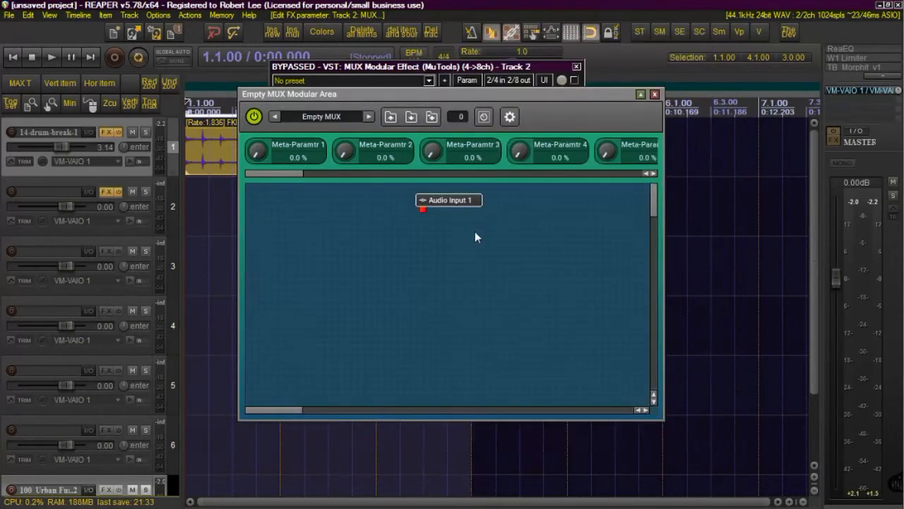
Step: Add an Audio Output module near the modular area's lower edge and line up the Audio Input module above it
right_click(421, 397)
left_click(434, 402)
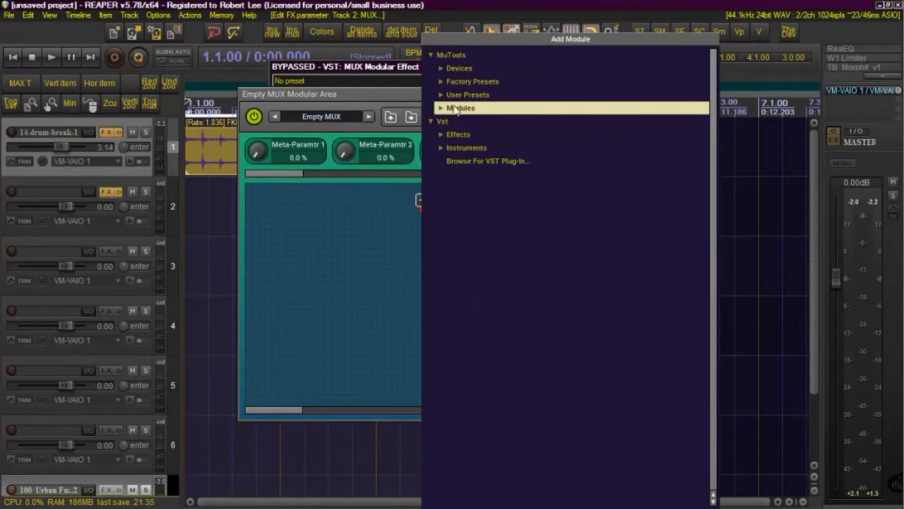
left_click(452, 109)
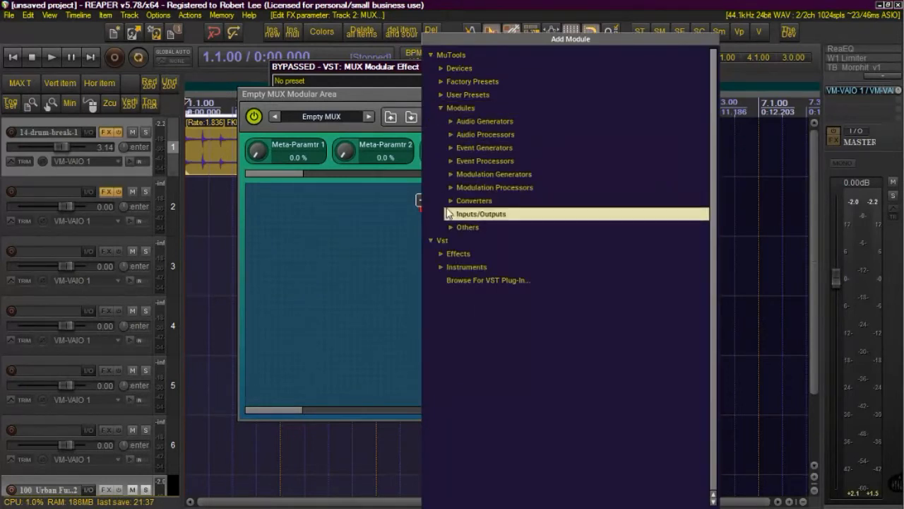
left_click(526, 214)
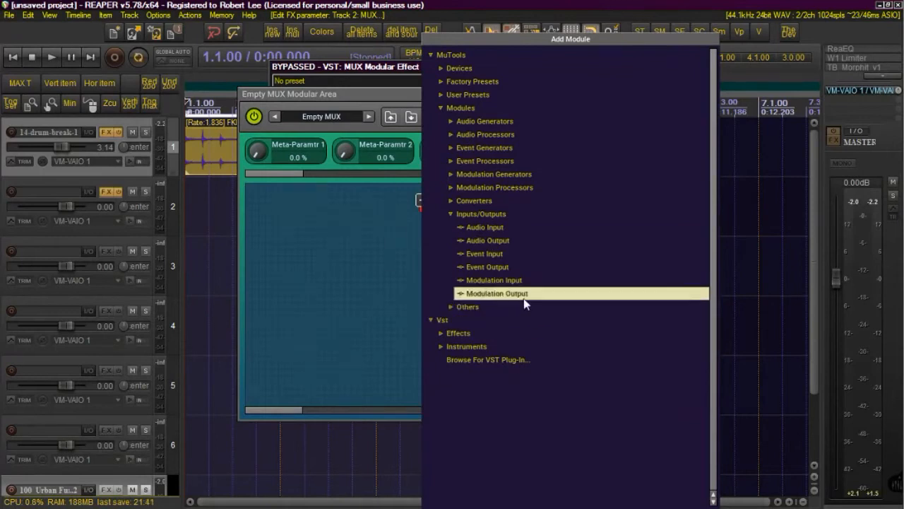
left_click(502, 239)
left_click_drag(450, 202, 457, 201)
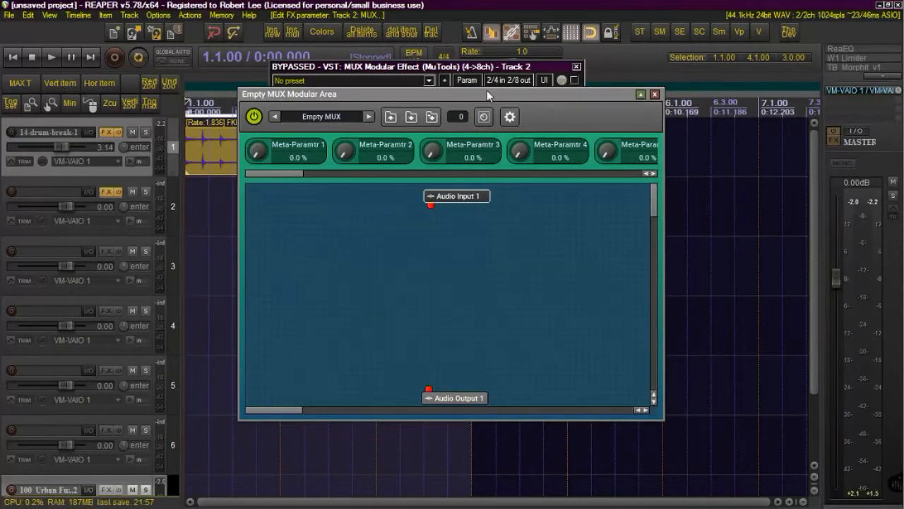
Step: Move the modular area window clear and add an Audio Level Meter module beside the Audio Input
left_click_drag(492, 92, 439, 72)
right_click(480, 186)
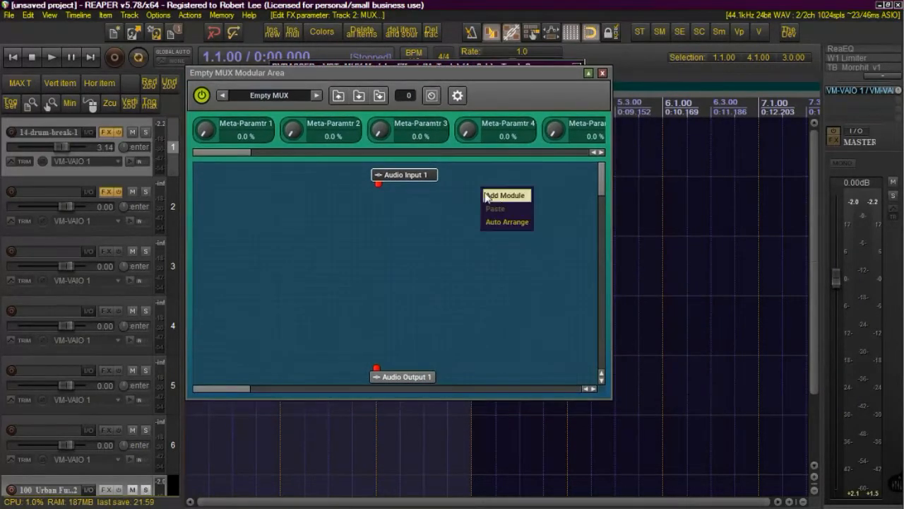
left_click(497, 197)
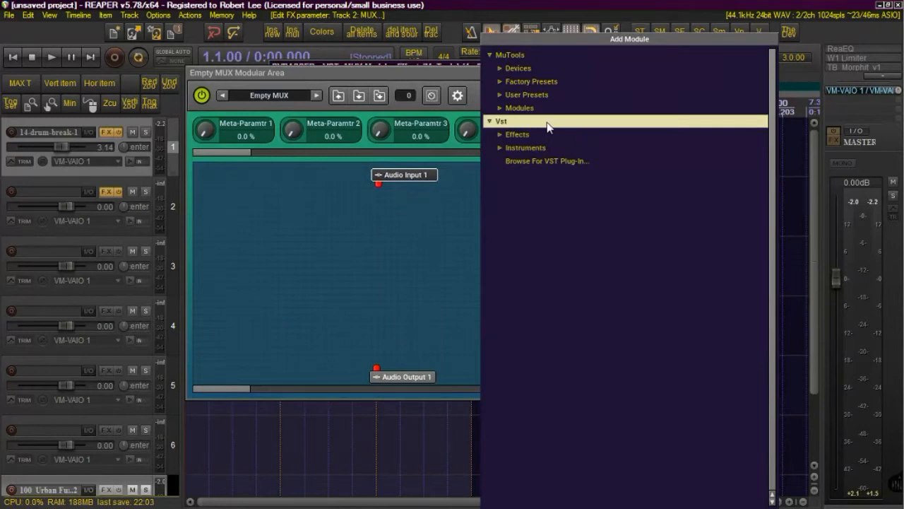
left_click(508, 107)
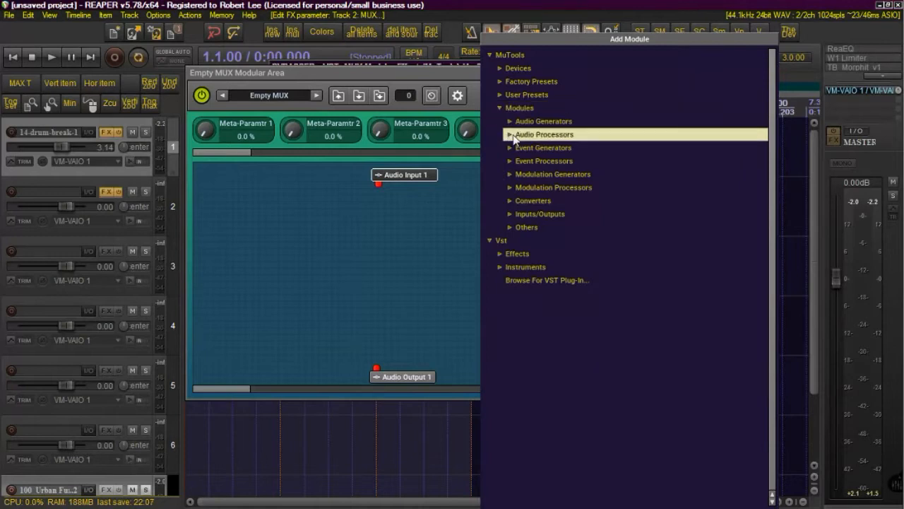
left_click(512, 135)
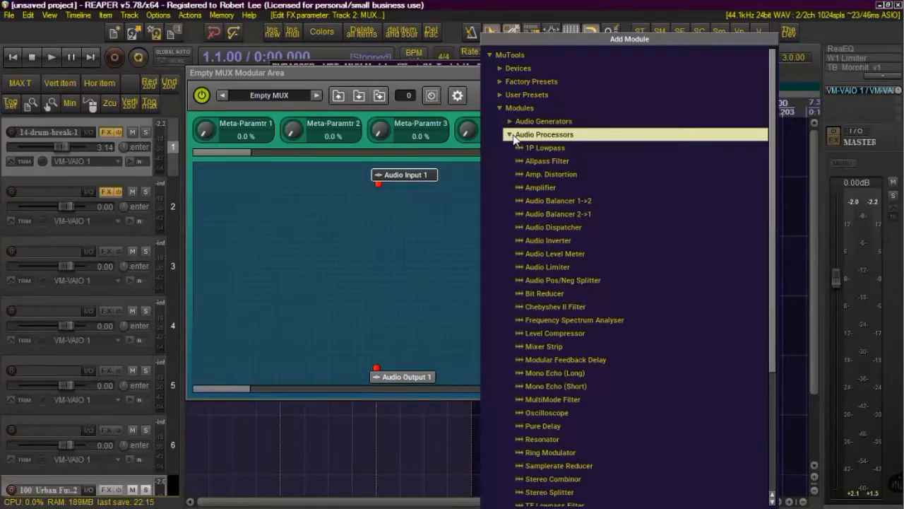
left_click(553, 255)
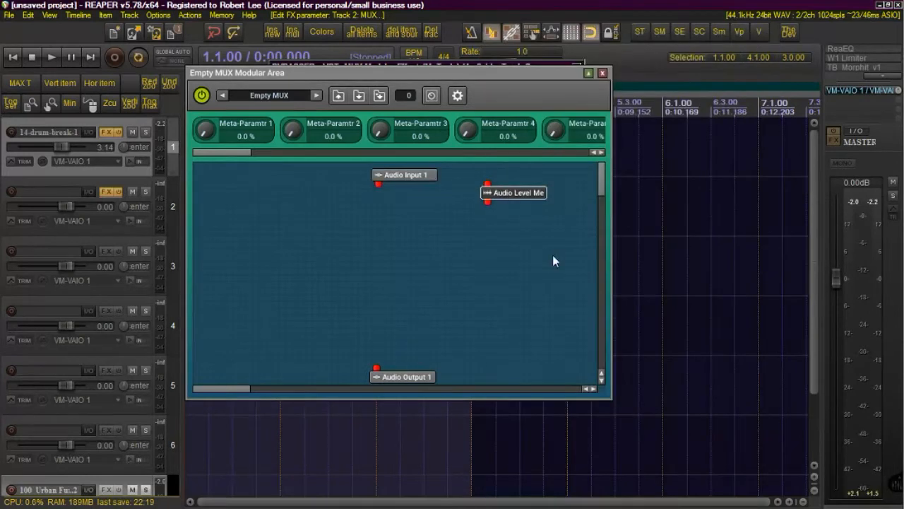
Step: Duplicate the Audio Level Meter to make four meters and space them in a column beside the main signal path
left_click(515, 194)
left_click_drag(517, 198, 516, 288)
left_click(516, 264)
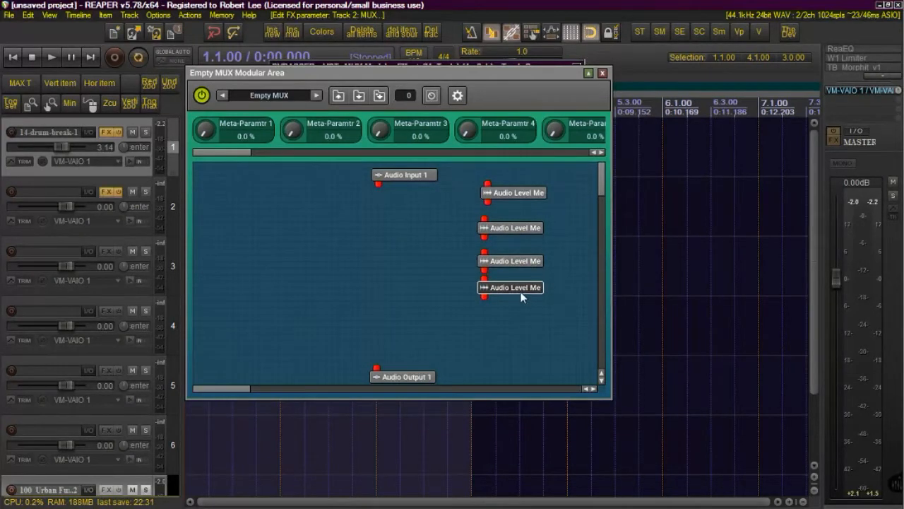
left_click_drag(518, 286, 538, 300)
left_click_drag(511, 259, 532, 266)
left_click_drag(516, 228, 543, 235)
left_click_drag(516, 192, 540, 195)
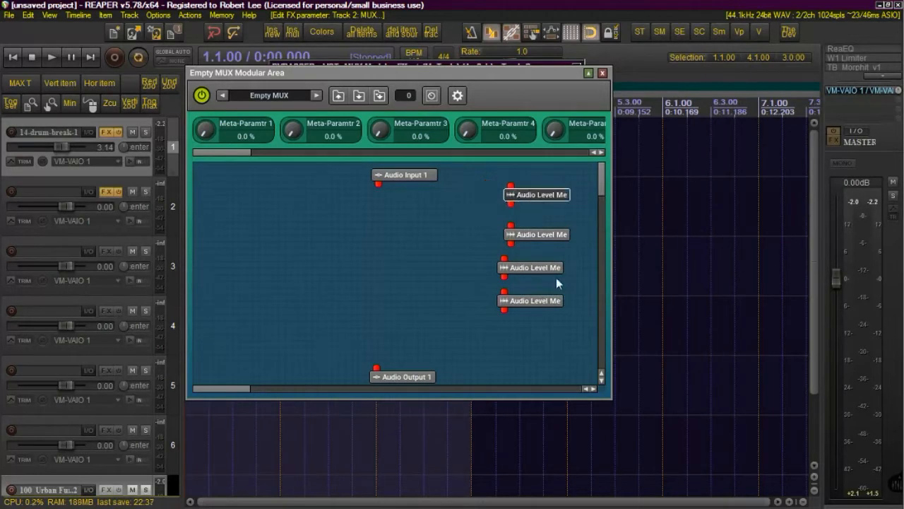
Step: Add the BussColors464 VST effect and align it directly below the Audio Input module
left_click(371, 221)
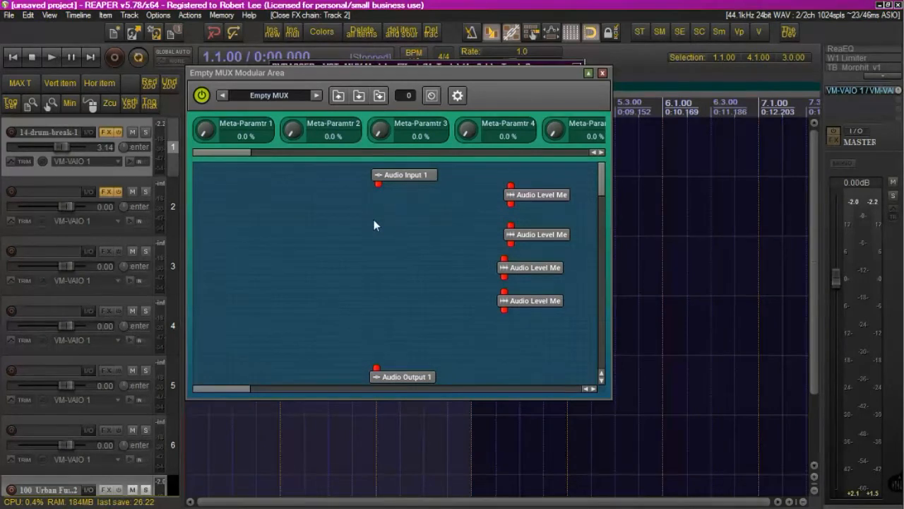
right_click(366, 211)
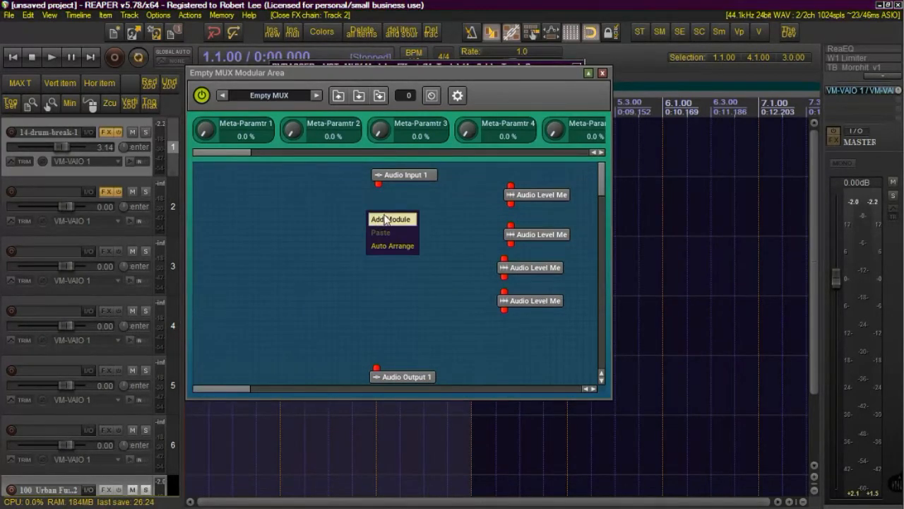
left_click(377, 221)
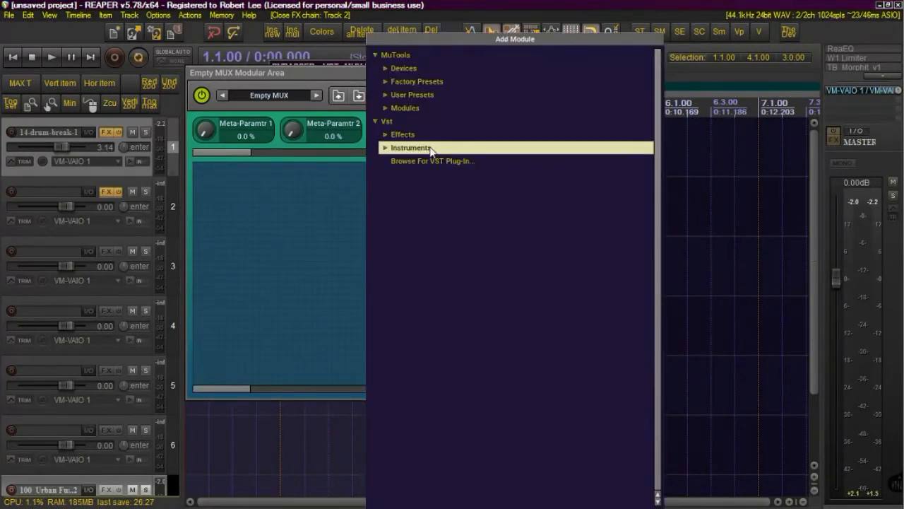
left_click(386, 135)
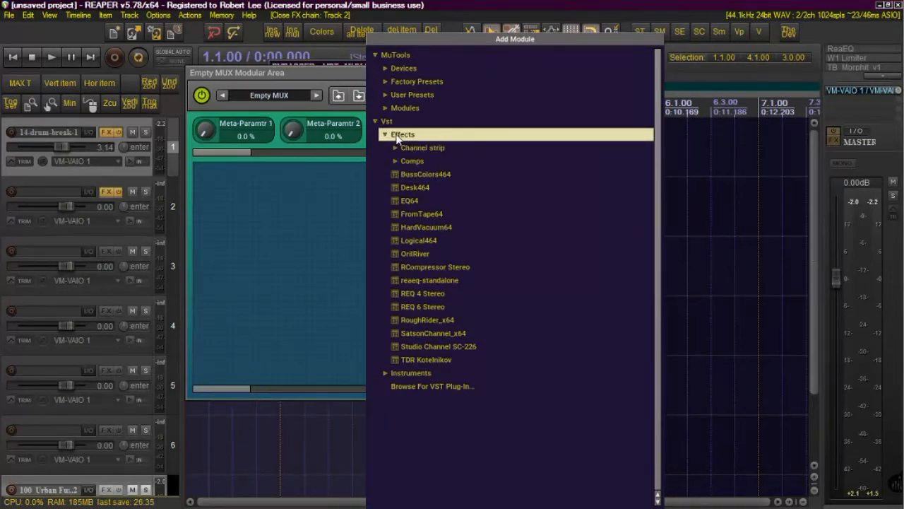
left_click(440, 175)
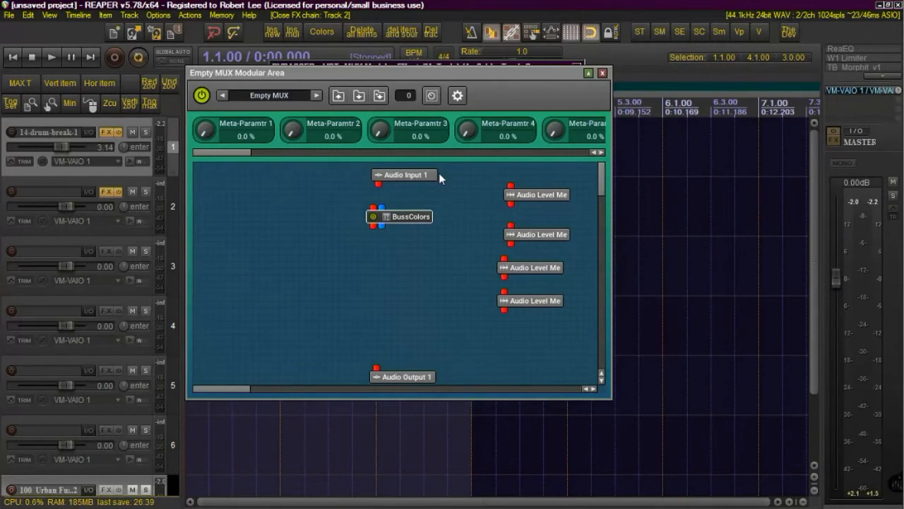
left_click(404, 222)
left_click_drag(404, 221, 408, 222)
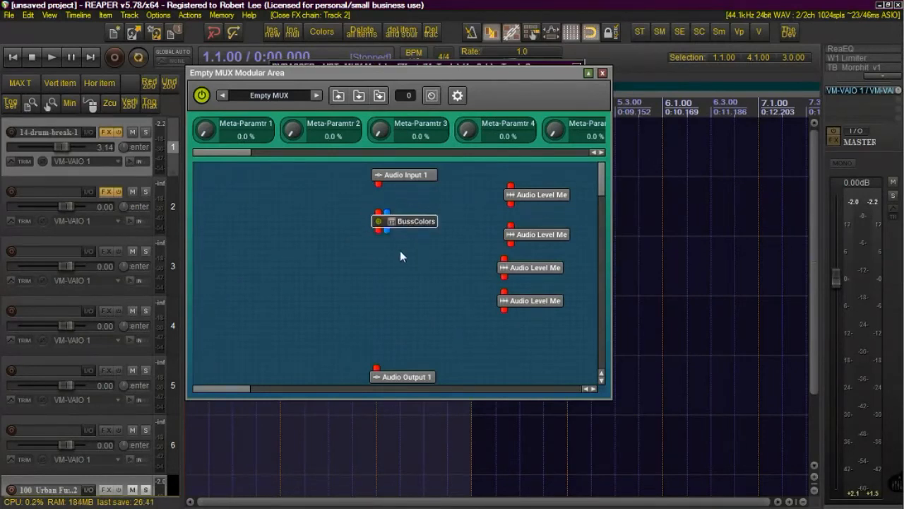
Step: Add the EQ64 VST effect below BussColors464
right_click(383, 260)
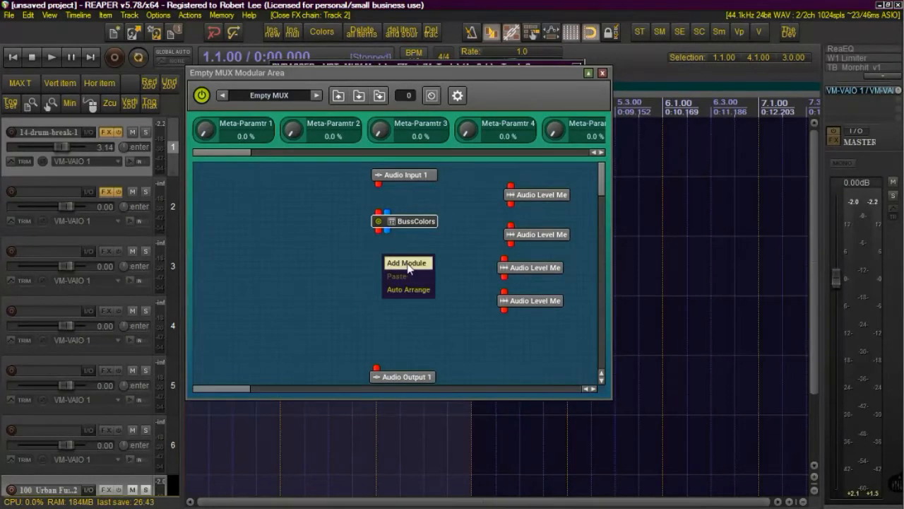
left_click(409, 264)
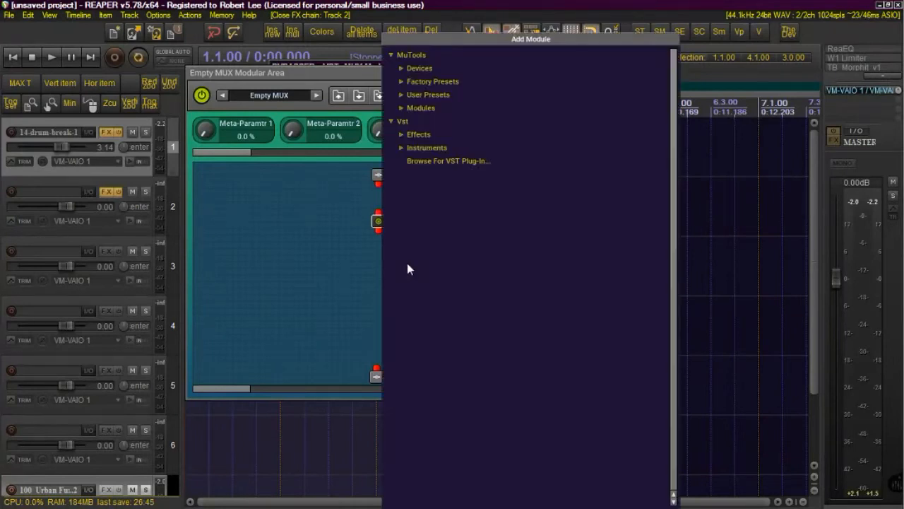
left_click(409, 136)
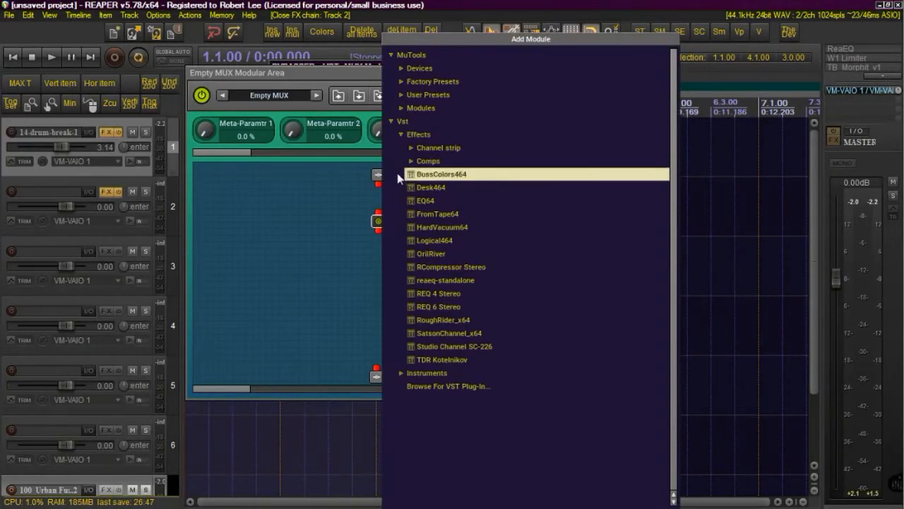
double_click(423, 200)
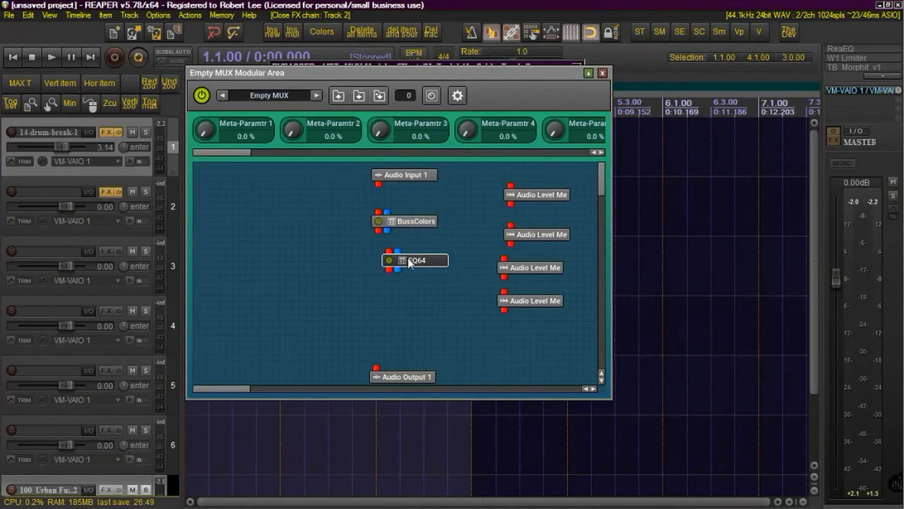
Step: Add the Logical464 VST effect between EQ64 and the Audio Output module
right_click(375, 322)
left_click(389, 329)
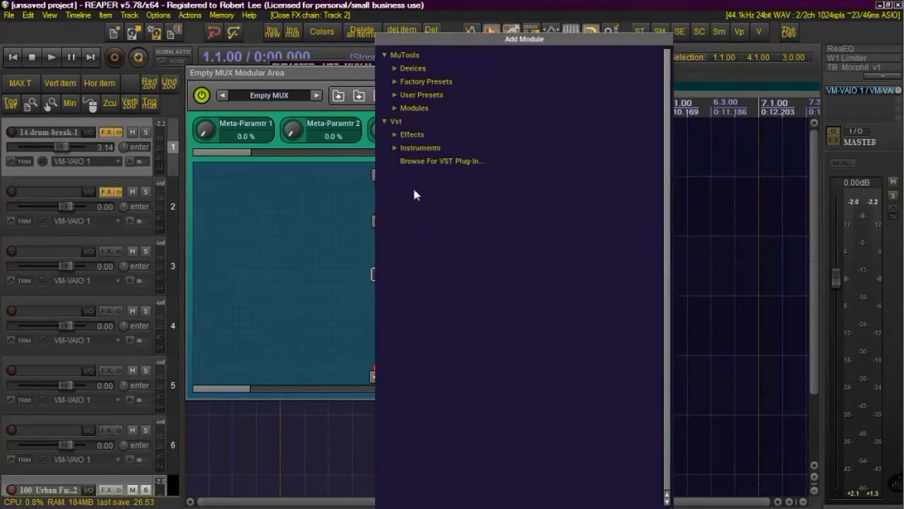
left_click(406, 138)
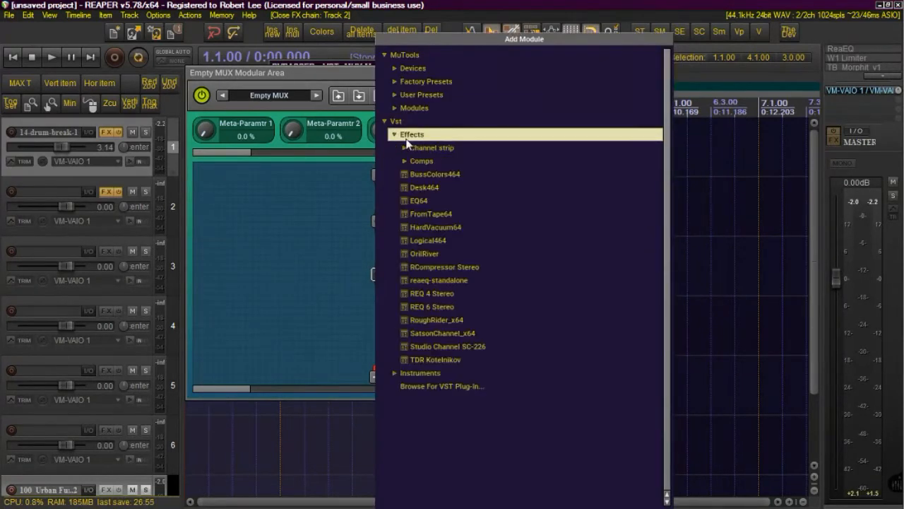
left_click(435, 241)
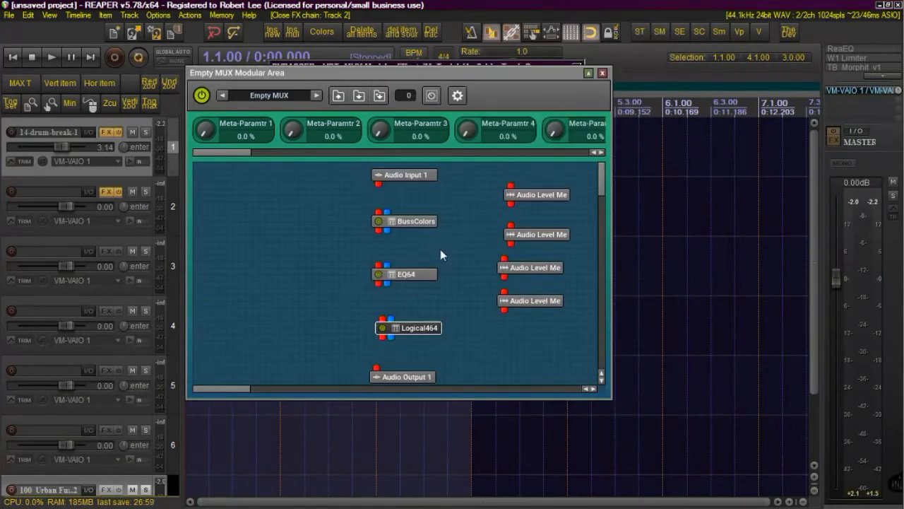
Step: Place one Audio Level Meter before BussColors464 and one after each of the three effects, shifting BussColors464 down to make room
left_click_drag(413, 221, 420, 228)
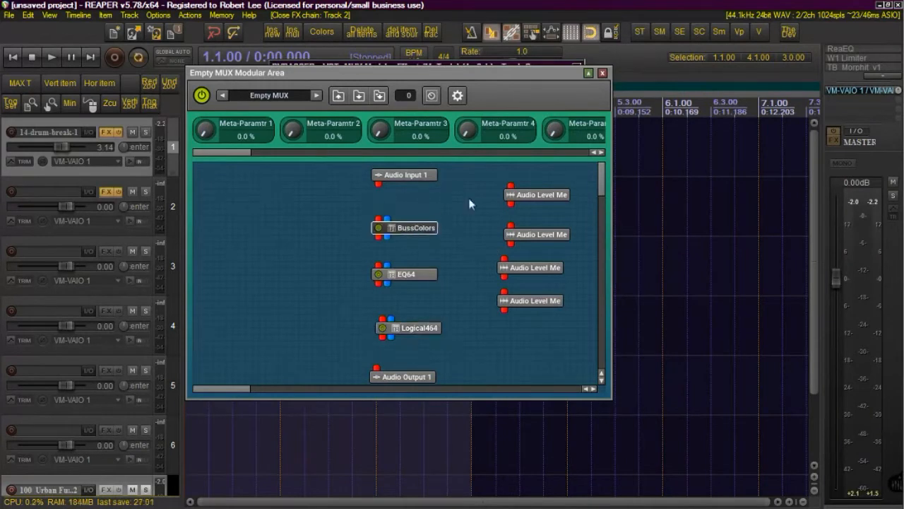
left_click_drag(534, 194, 400, 198)
left_click_drag(532, 241, 397, 251)
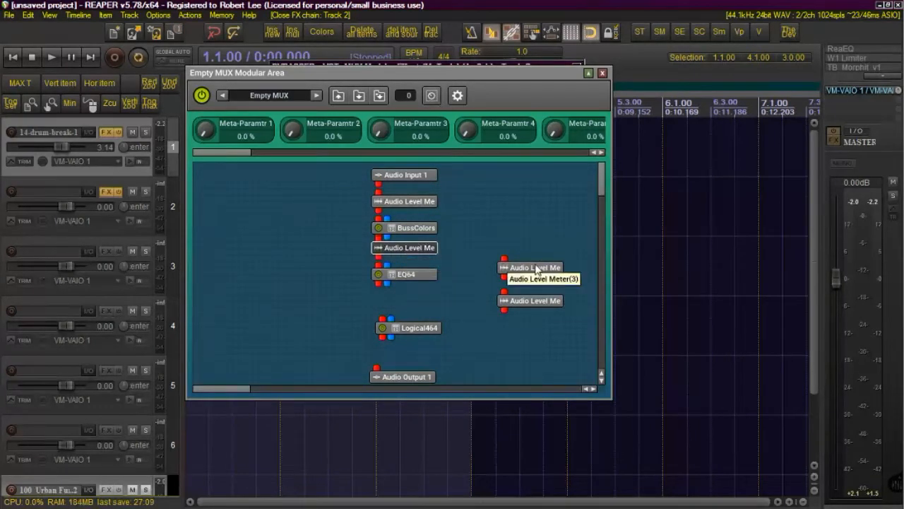
left_click_drag(535, 270, 408, 300)
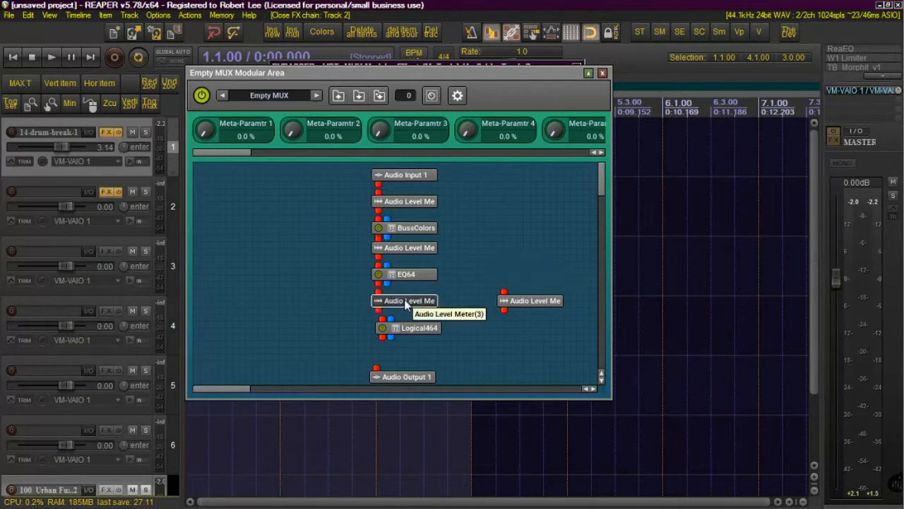
left_click_drag(502, 301, 398, 351)
Step: Offset the level meters sideways and wire the signal from Audio Input through every meter and effect to Audio Output
left_click_drag(409, 201, 416, 203)
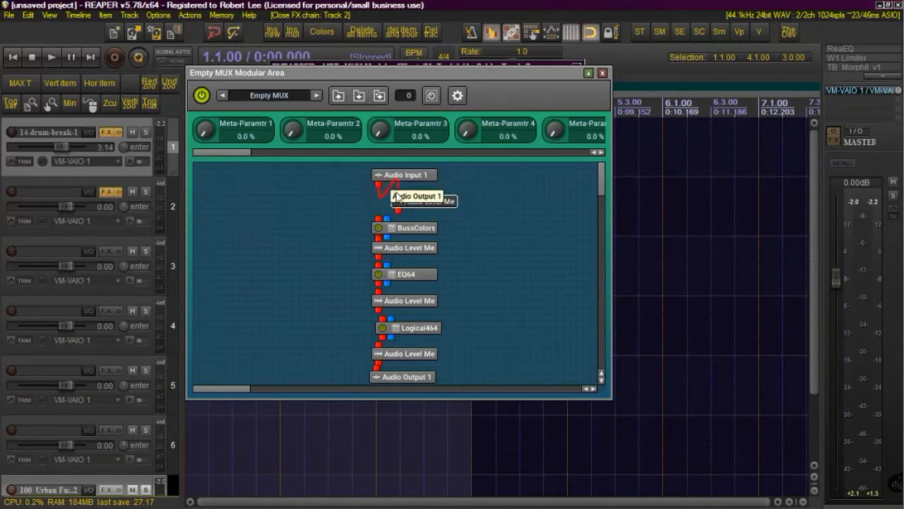
left_click_drag(399, 212, 397, 248)
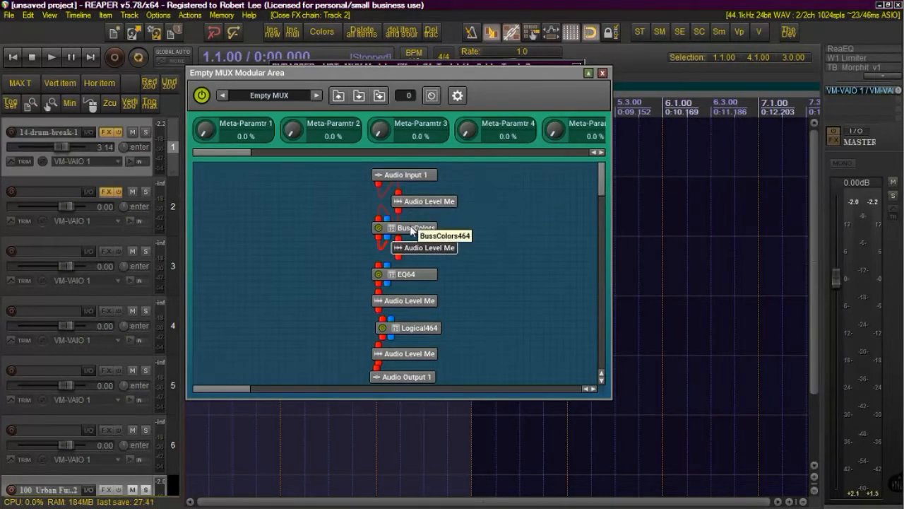
left_click(396, 276)
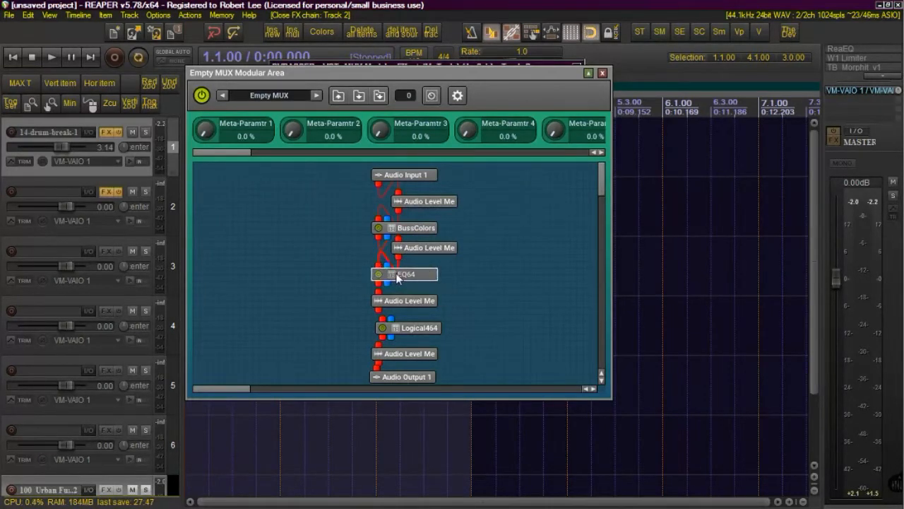
left_click_drag(385, 300, 423, 303)
left_click_drag(378, 284, 376, 373)
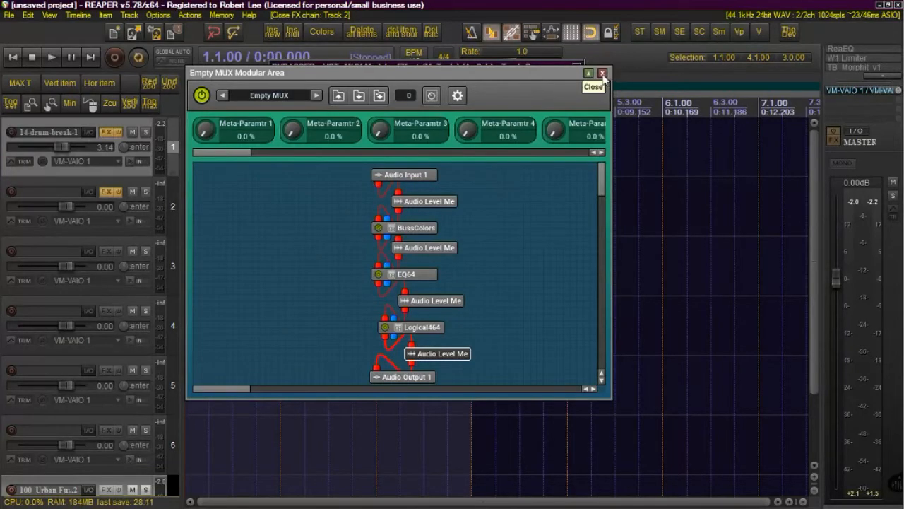
Step: Close the modular area and MUX effect windows, and copy the drum loop item from track 1 to track 2
left_click(602, 73)
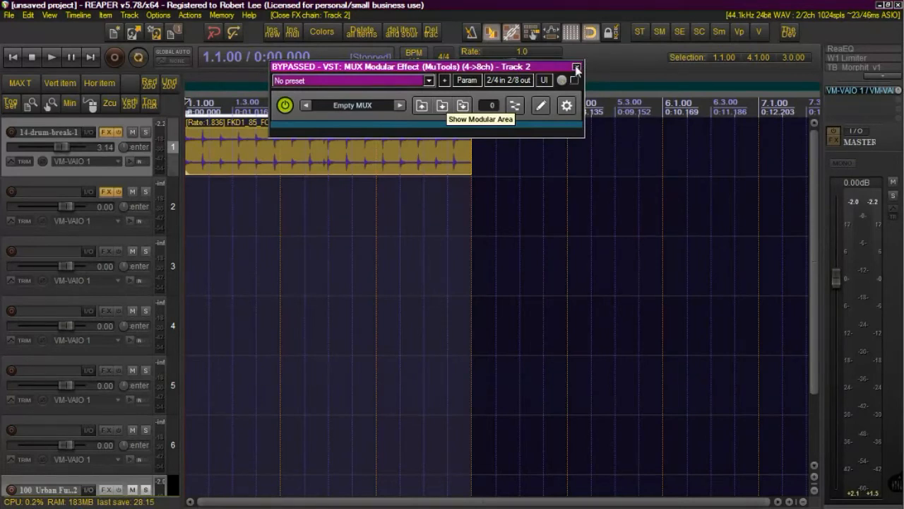
left_click(576, 68)
left_click_drag(257, 152, 258, 191)
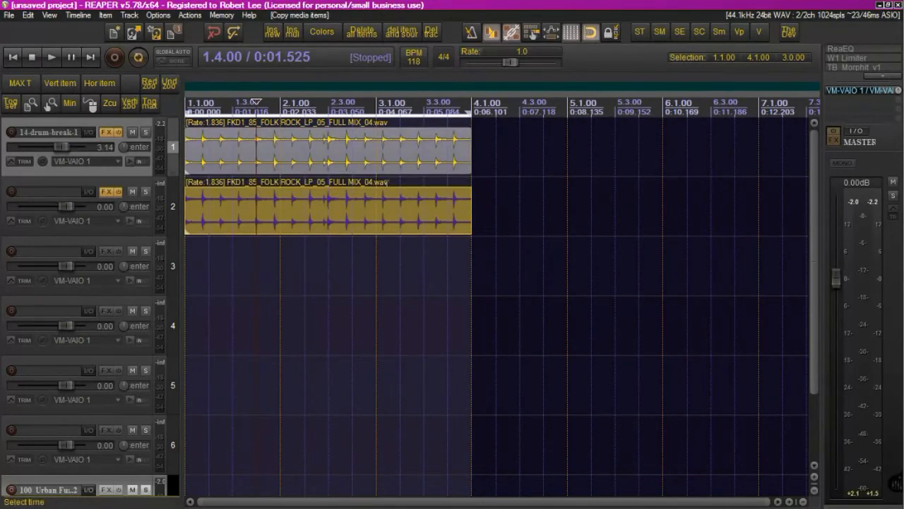
Step: Solo track 2 and start playback of its drum loop copy
left_click(145, 191)
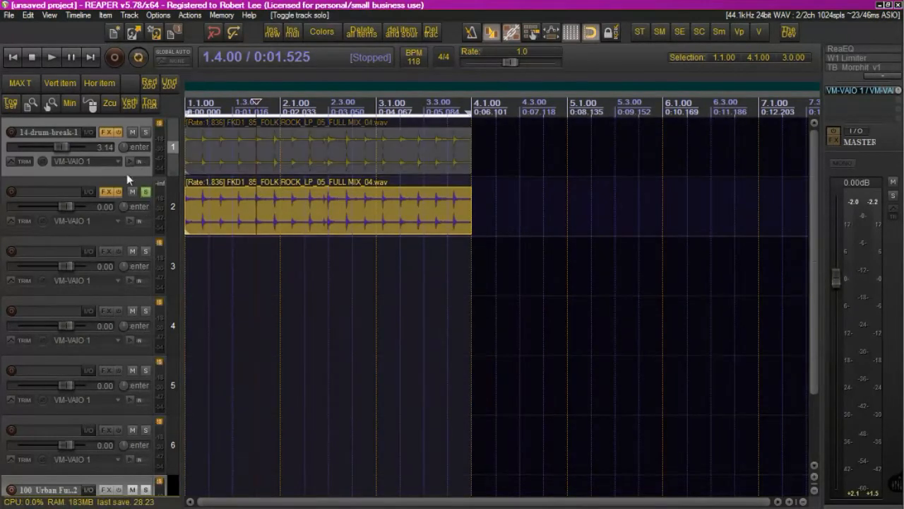
left_click(48, 57)
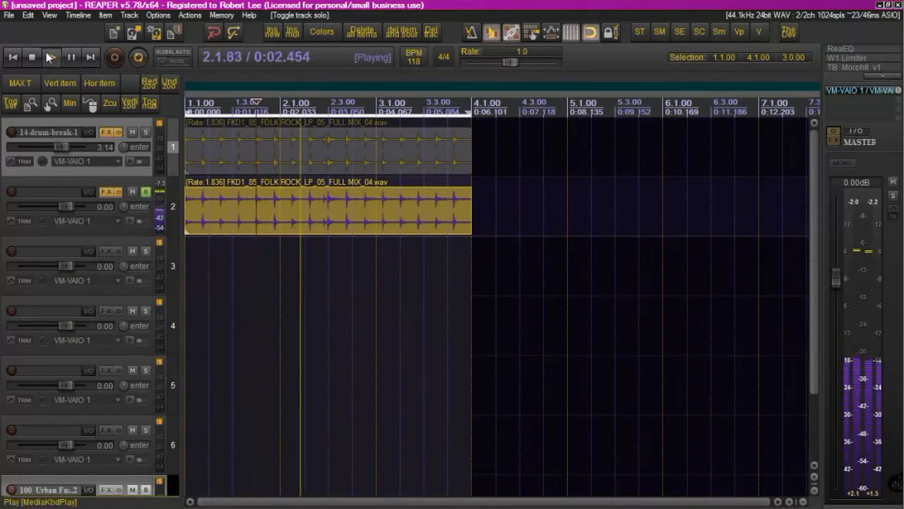
Step: Mute track 2, switch its solo off and on again to compare it with track 1, and stop playback
left_click(133, 191)
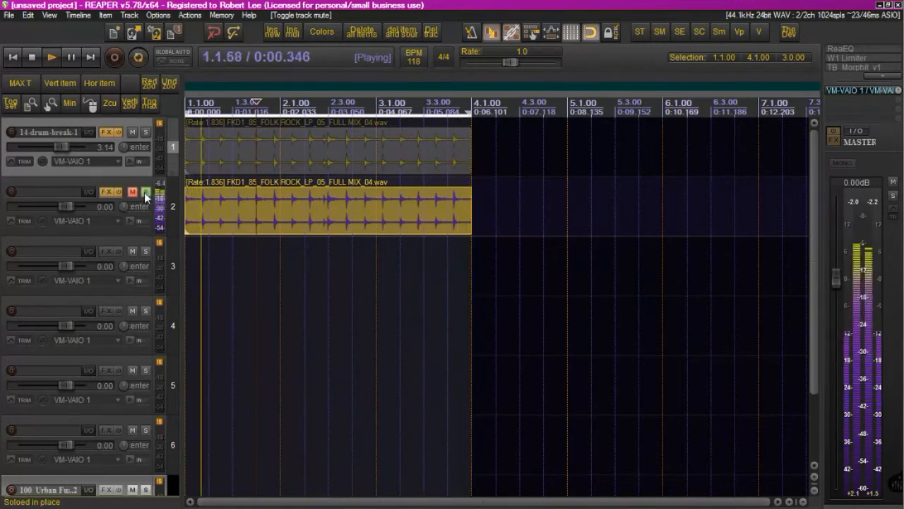
left_click(145, 192)
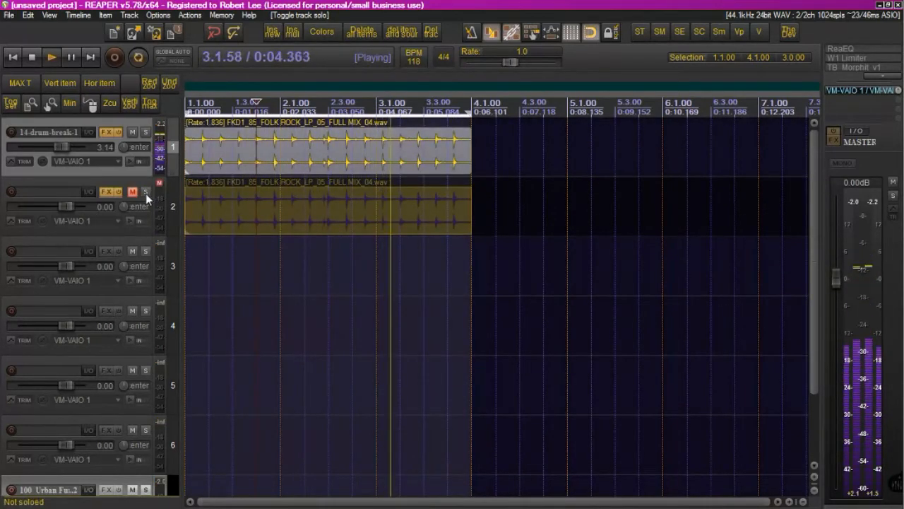
left_click(146, 194)
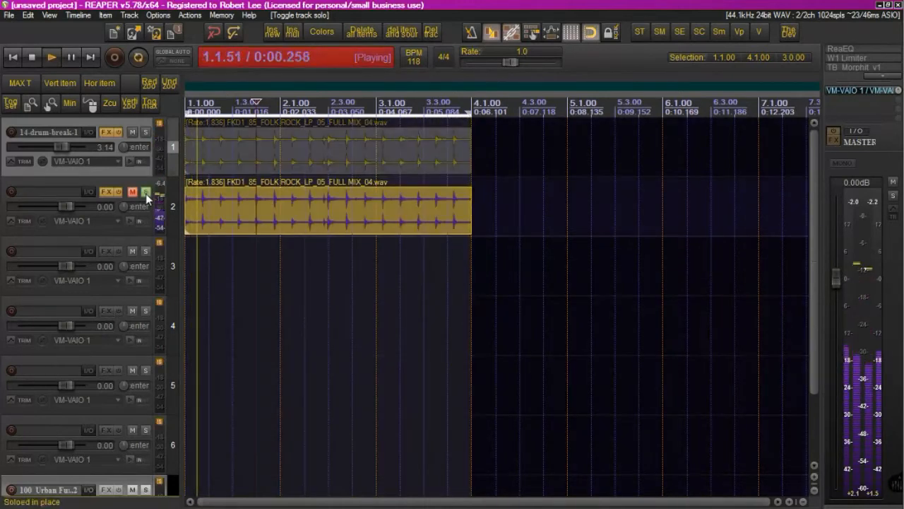
left_click(33, 56)
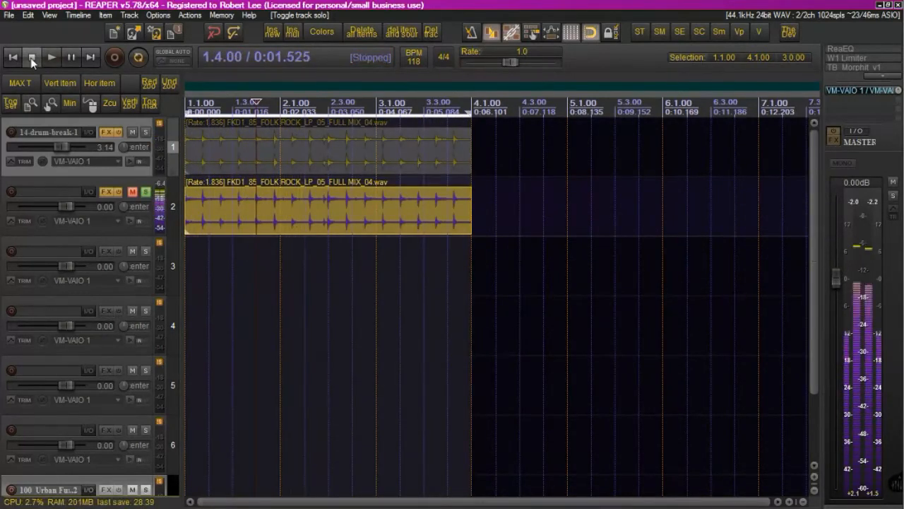
Step: Open track 2's MUX modular area, examine the BussColors464 parameters, and close both the BussColors464 and modular area windows
left_click(107, 192)
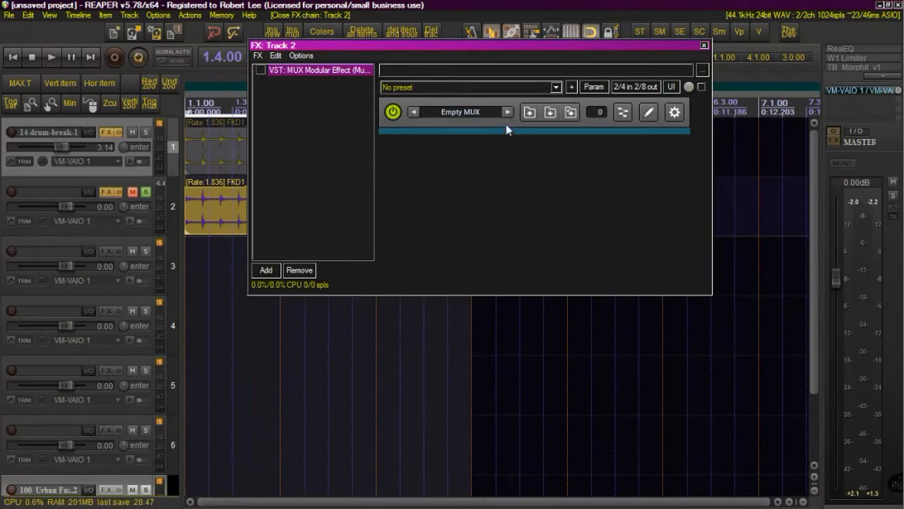
left_click(625, 114)
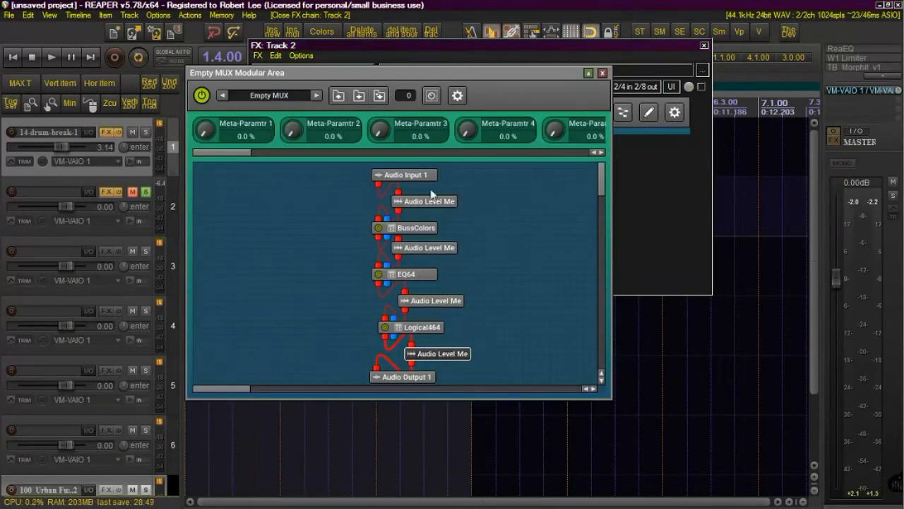
left_click_drag(427, 78, 523, 62)
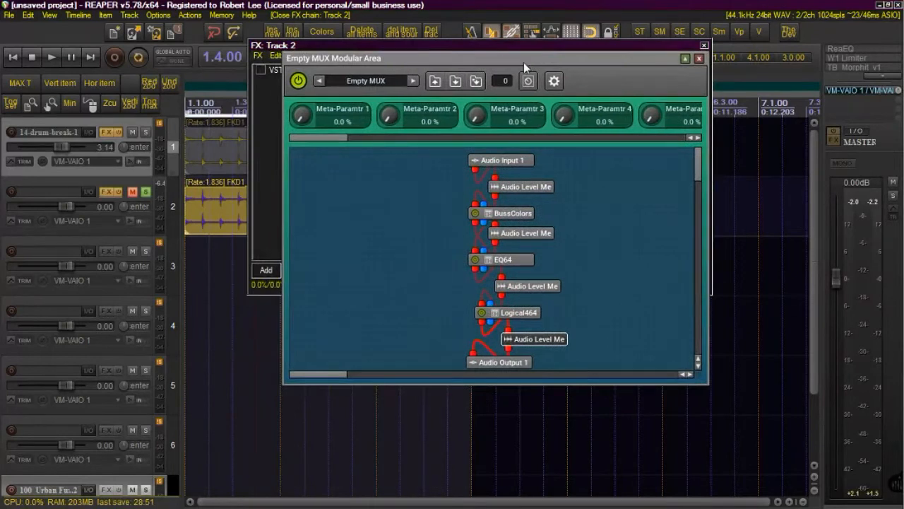
double_click(511, 212)
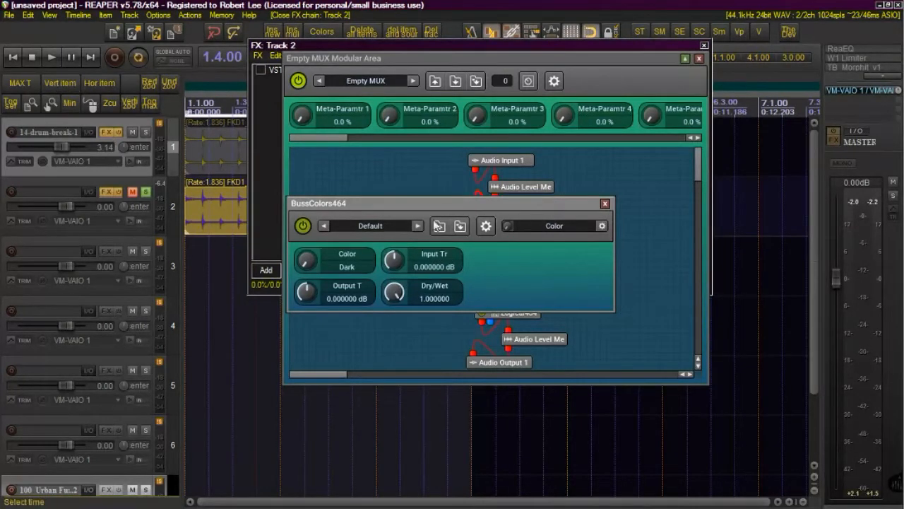
left_click(605, 204)
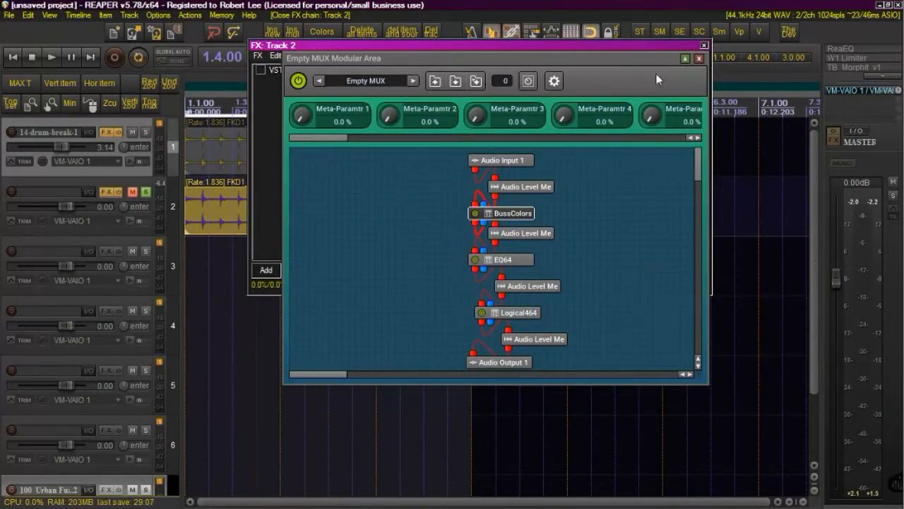
left_click(699, 58)
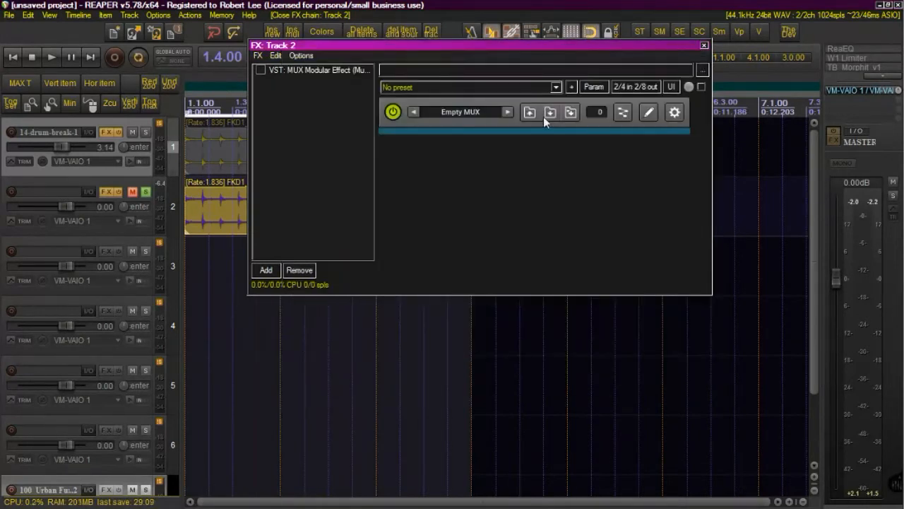
Step: Enable front panel editing in the MUX effect, reopen its modular area beside it, and enlarge the track 2 FX window downward
left_click(648, 112)
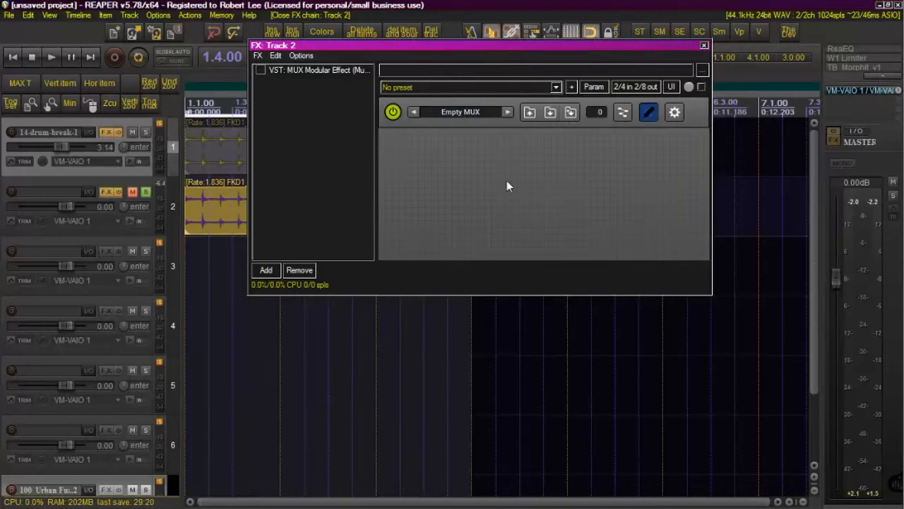
left_click_drag(452, 43, 271, 14)
left_click(443, 82)
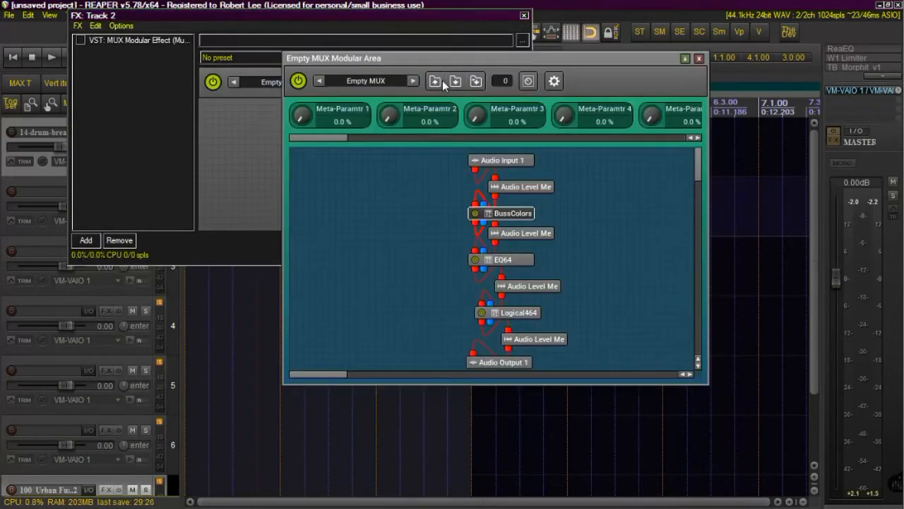
left_click_drag(450, 60, 612, 149)
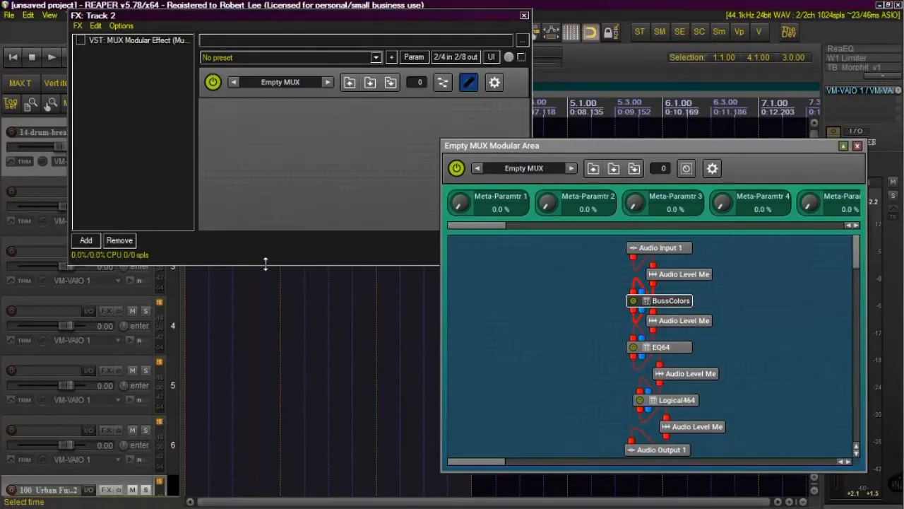
left_click_drag(264, 267, 246, 327)
left_click_drag(521, 145, 585, 144)
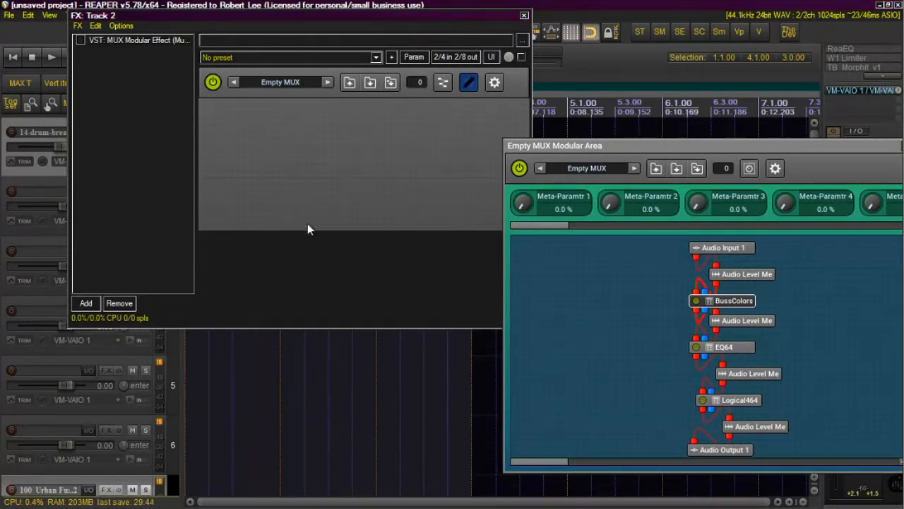
Step: Resize the MUX front panel to 611 wide by 321 high and move the modular area window clear of it
right_click(322, 193)
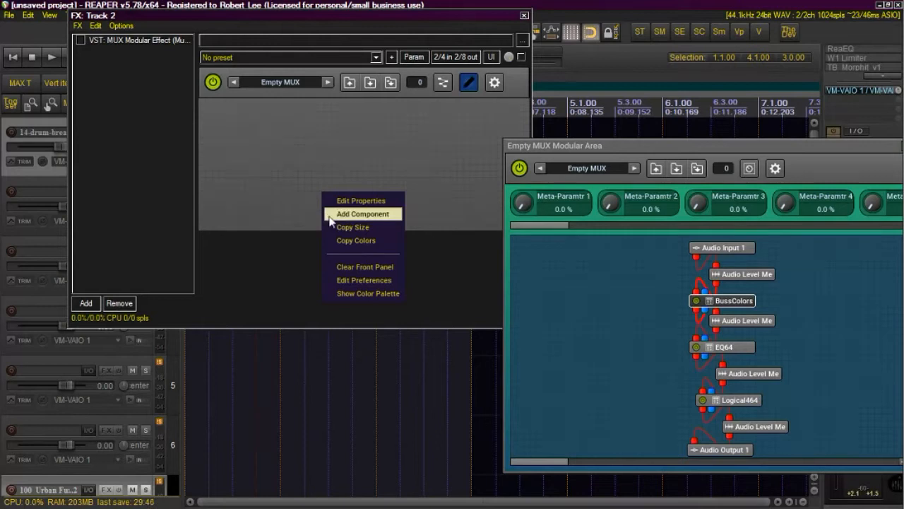
left_click(351, 205)
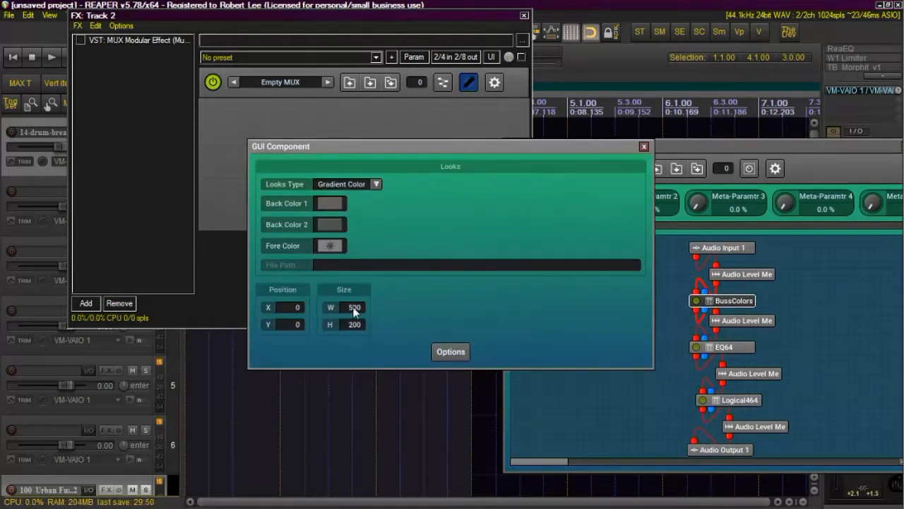
left_click_drag(361, 279, 377, 137)
left_click_drag(355, 329, 360, 215)
left_click_drag(356, 325, 356, 255)
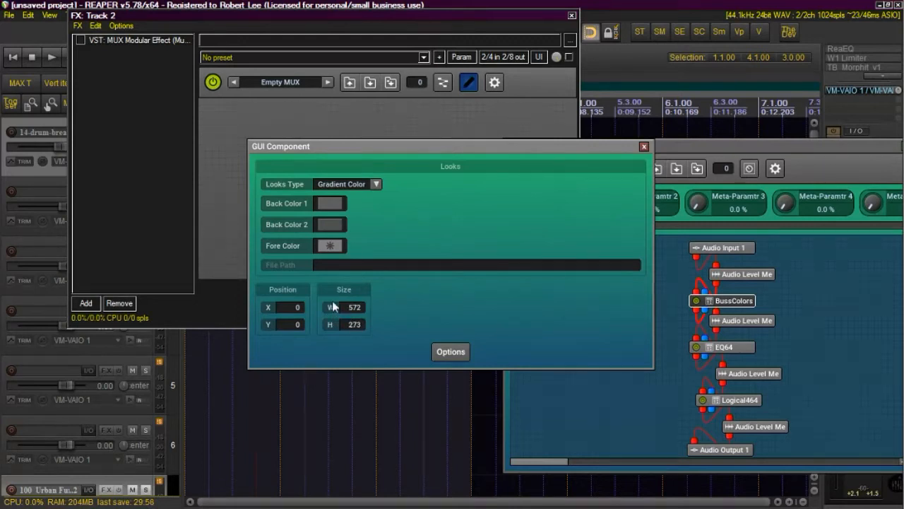
left_click_drag(354, 313, 355, 255)
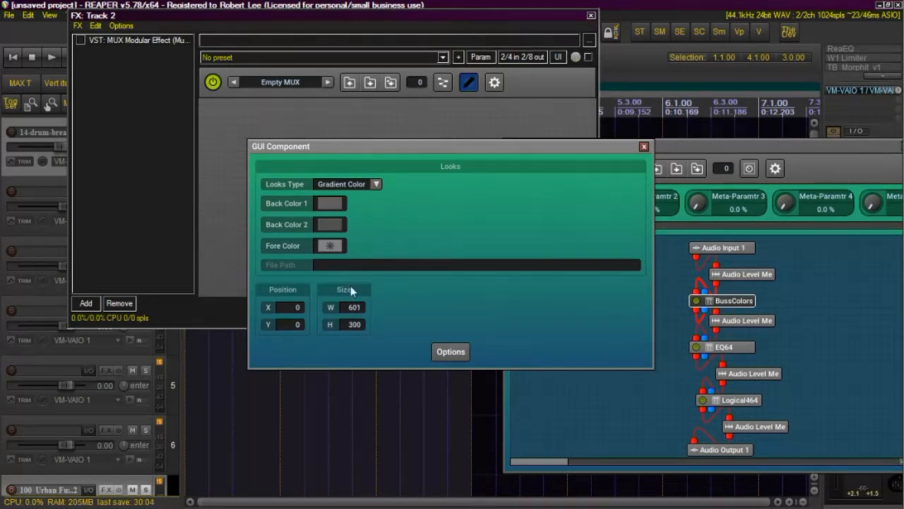
left_click_drag(353, 315, 358, 271)
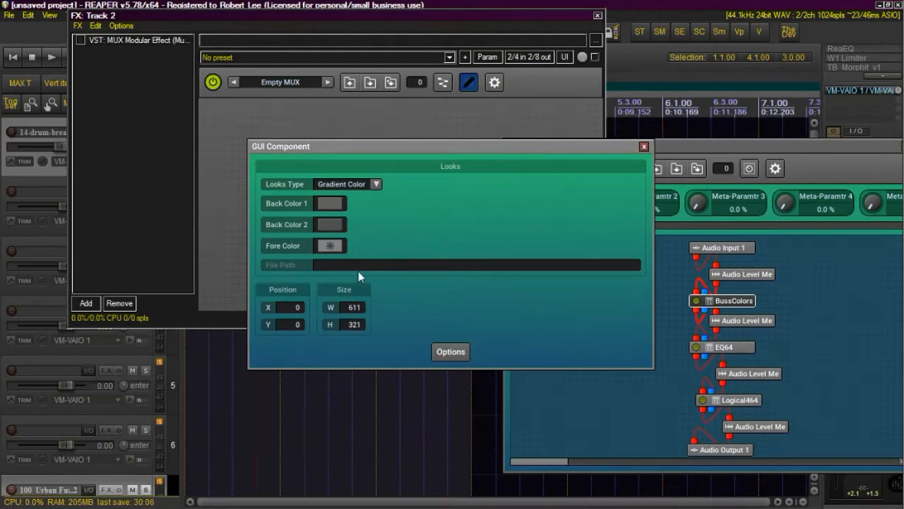
left_click(643, 147)
left_click_drag(641, 146, 614, 87)
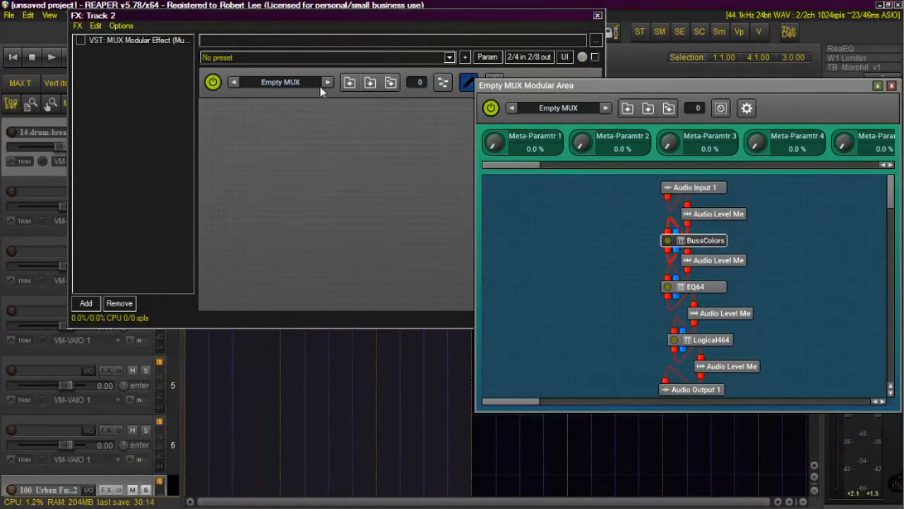
Step: Add an Audio Level Meter at the front panel's left edge and reshape it into a tall, narrow strip
right_click(203, 111)
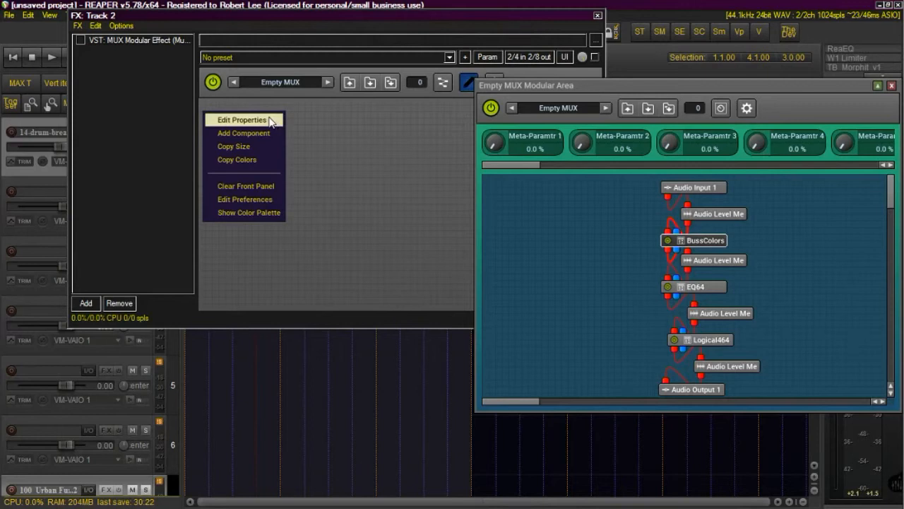
left_click(231, 138)
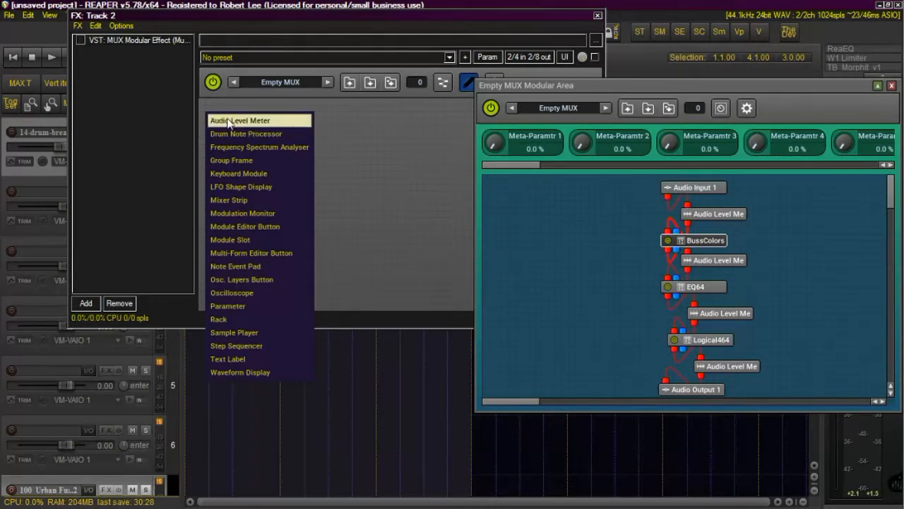
left_click(248, 125)
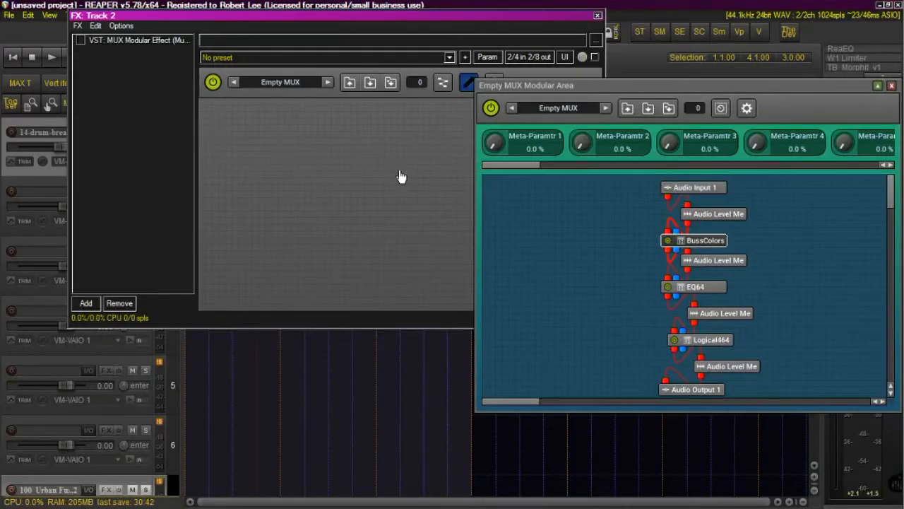
left_click(627, 199)
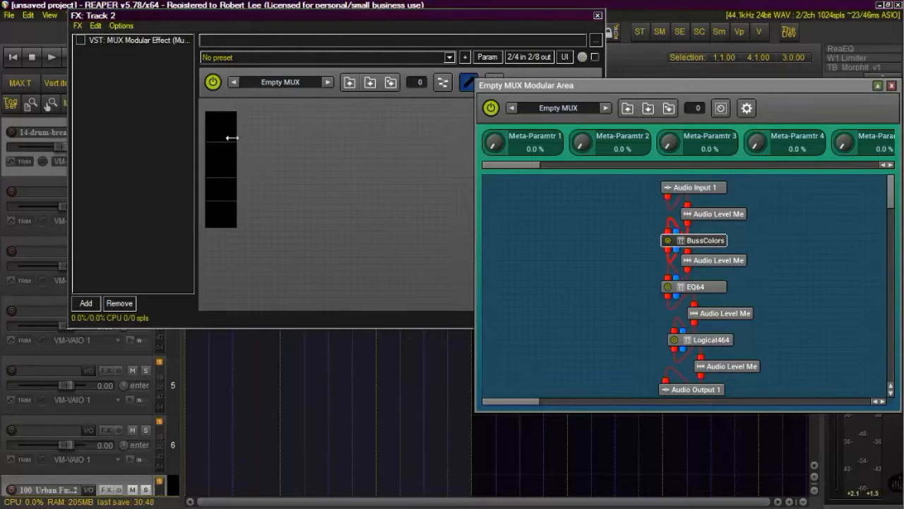
left_click_drag(221, 226, 225, 269)
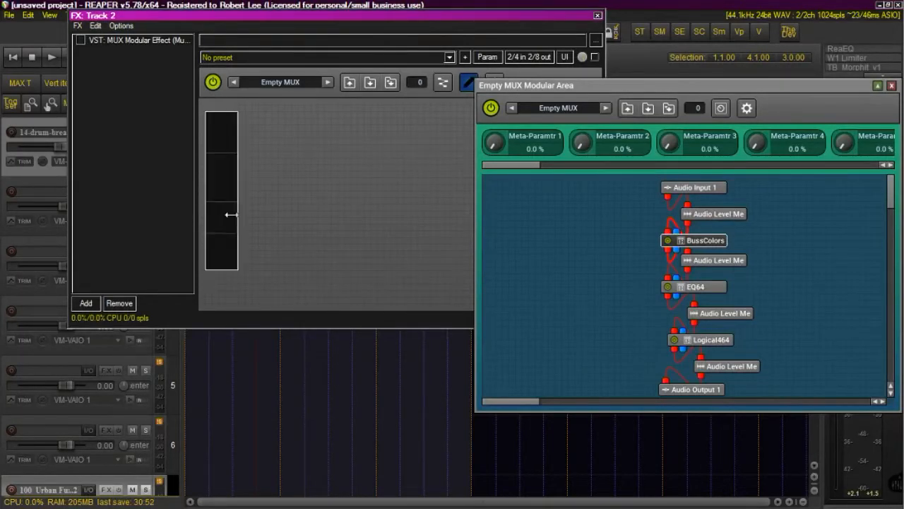
left_click_drag(206, 215, 204, 214)
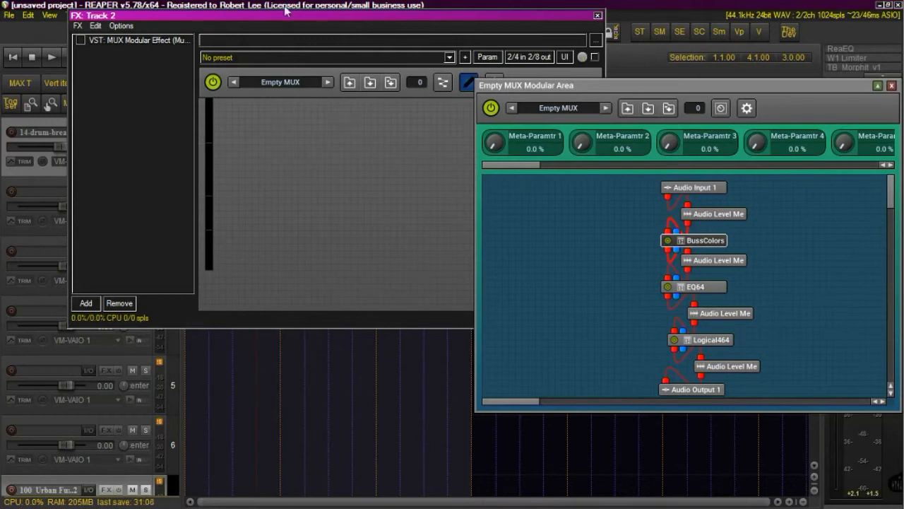
Step: Place BussColors464's Color, Input Tr, Output T and Dry/Wet controls in a column beside the front panel's level meter
left_click_drag(289, 18, 274, 20)
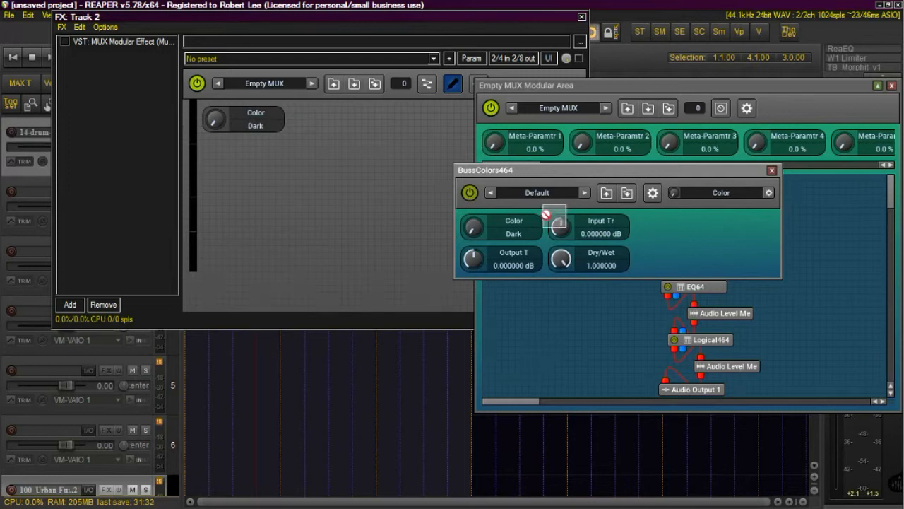
left_click_drag(551, 216, 249, 162)
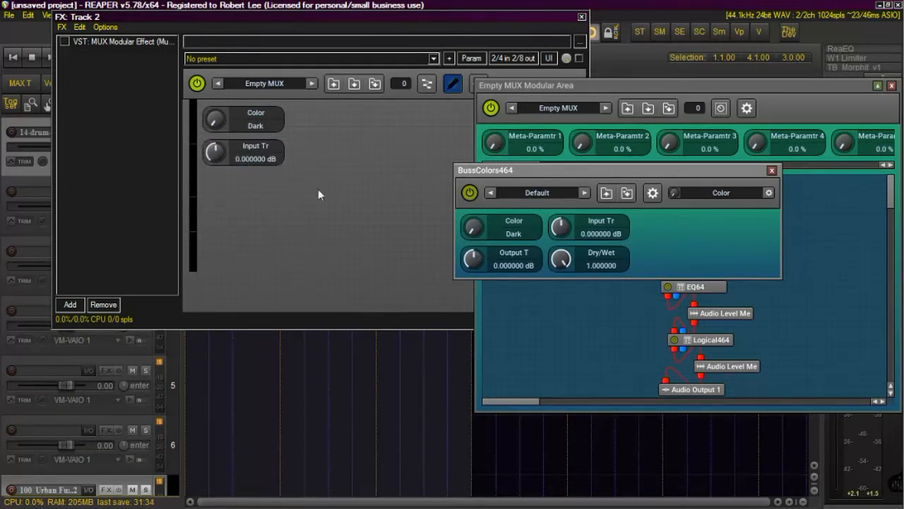
left_click_drag(589, 260, 248, 233)
left_click_drag(512, 263, 252, 185)
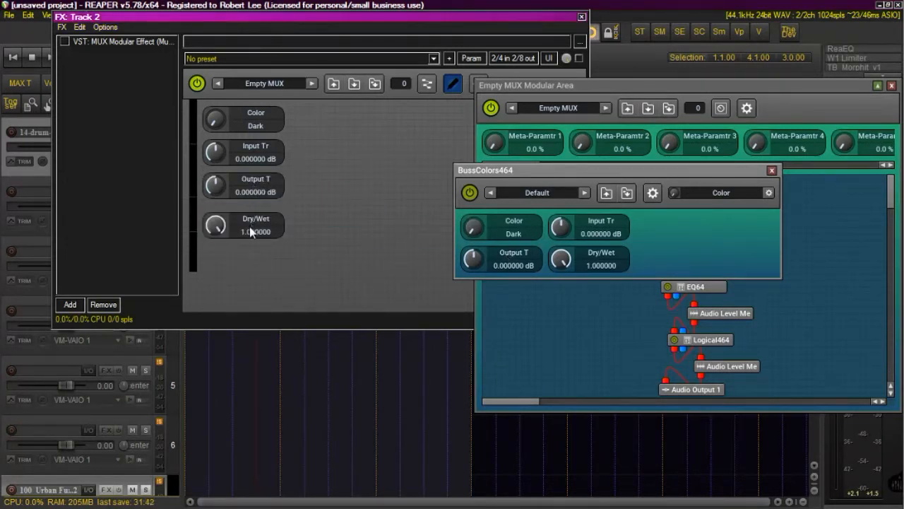
left_click(252, 224)
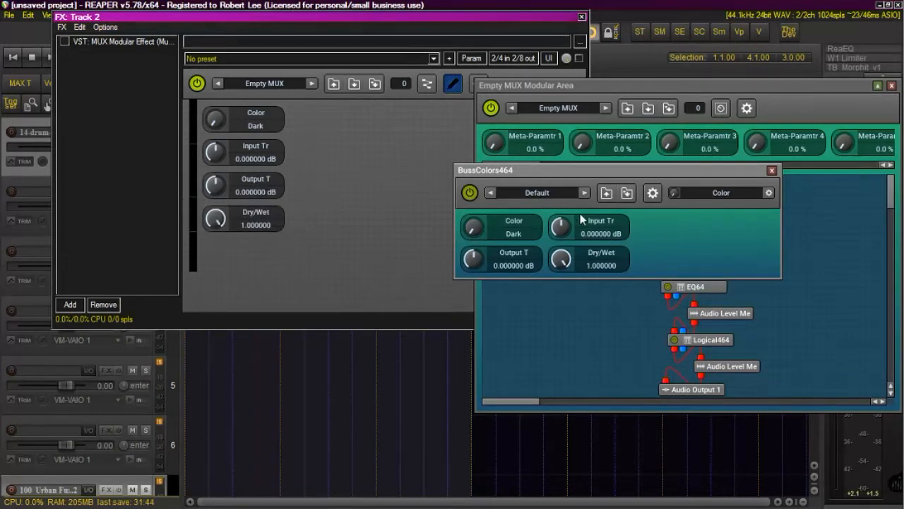
left_click(771, 171)
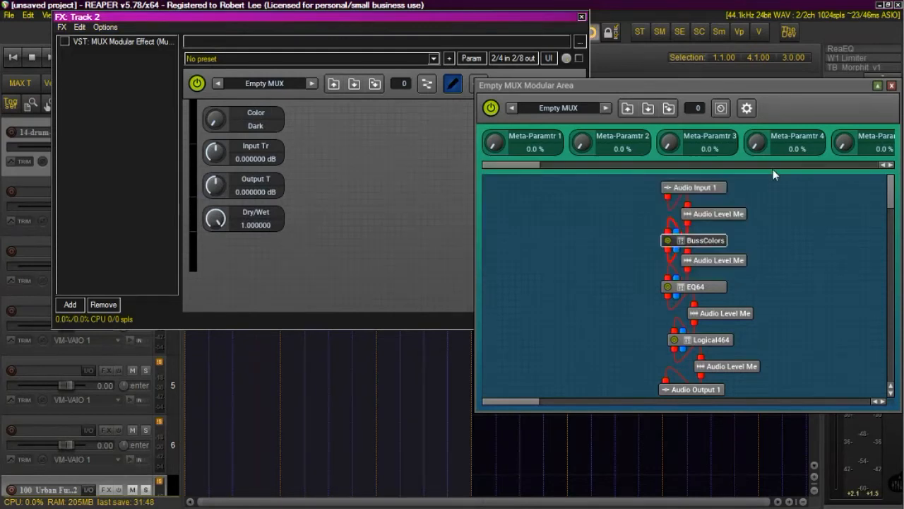
Step: Add an Audio Level Meter for the meter module after BussColors beside the control column and reshape it into a tall, narrow strip
right_click(286, 104)
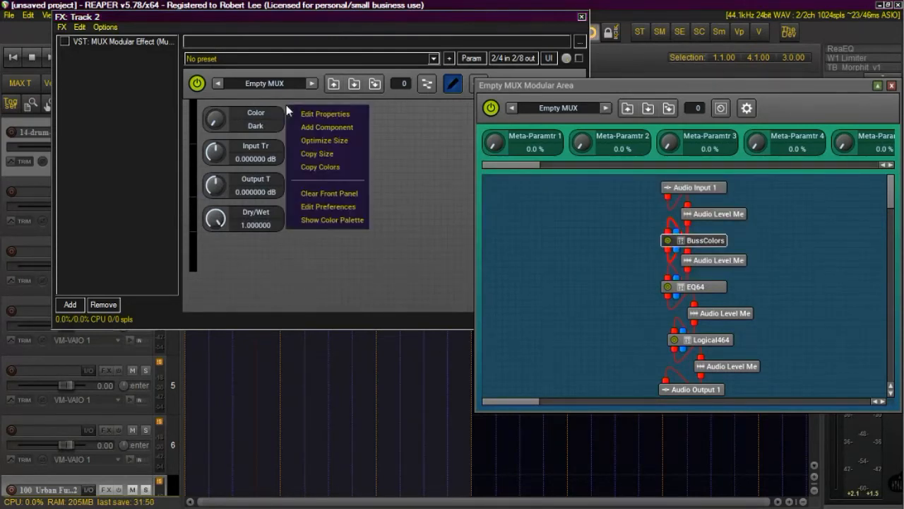
left_click(315, 69)
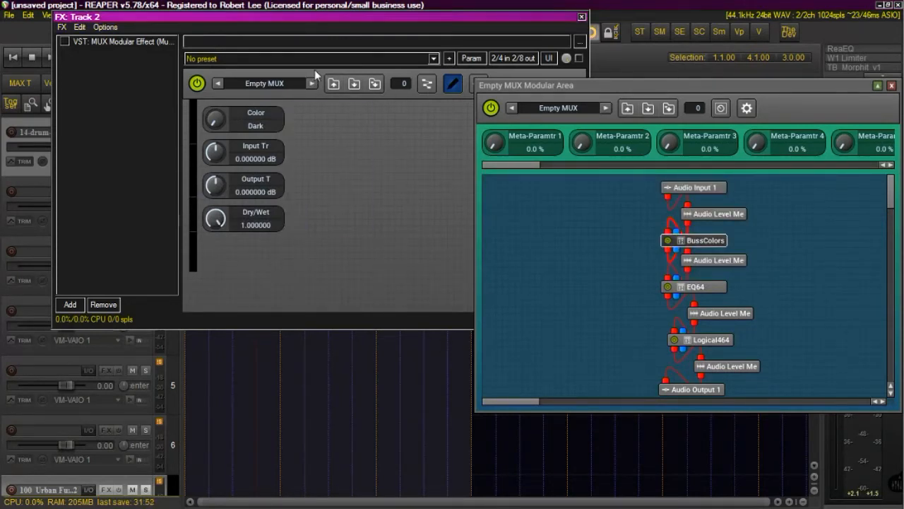
right_click(288, 104)
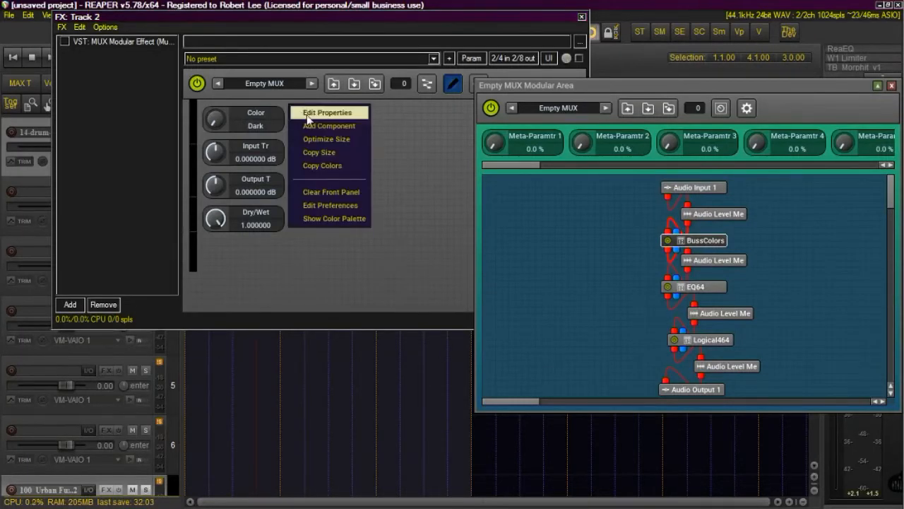
left_click(313, 126)
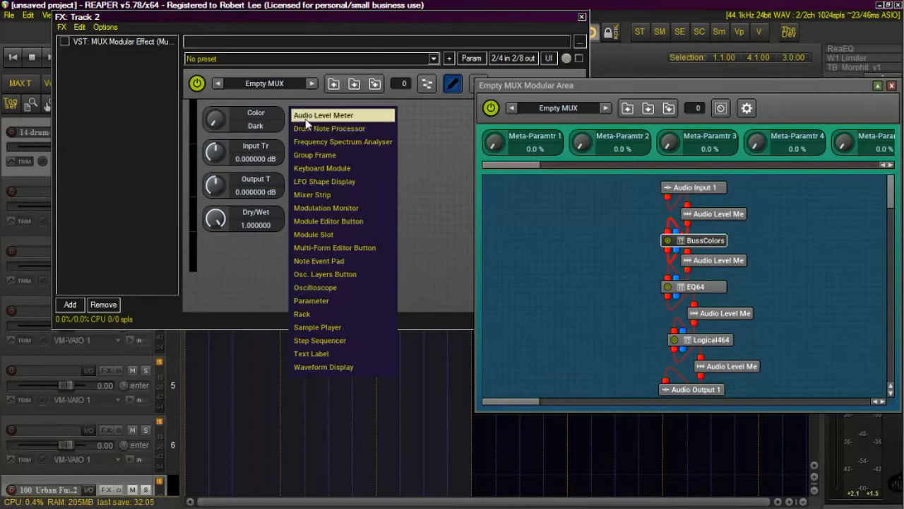
left_click(323, 115)
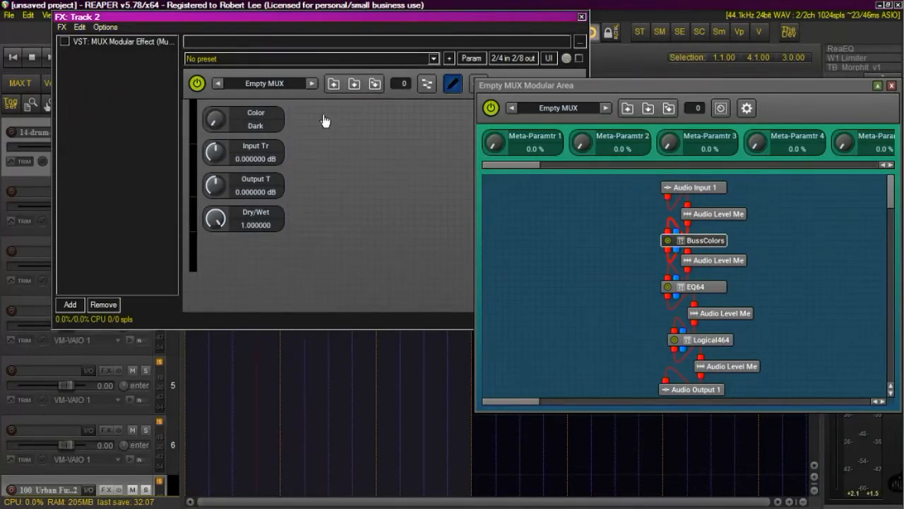
left_click(718, 263)
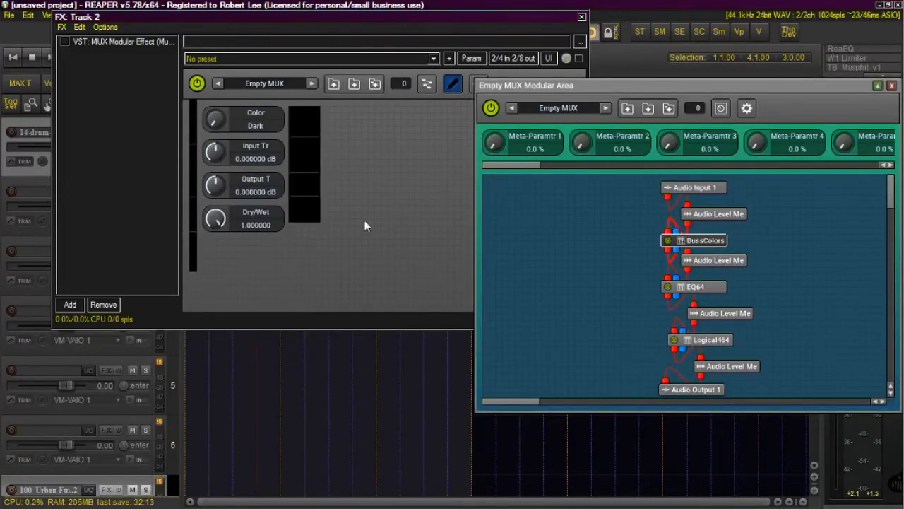
left_click_drag(307, 222, 289, 247)
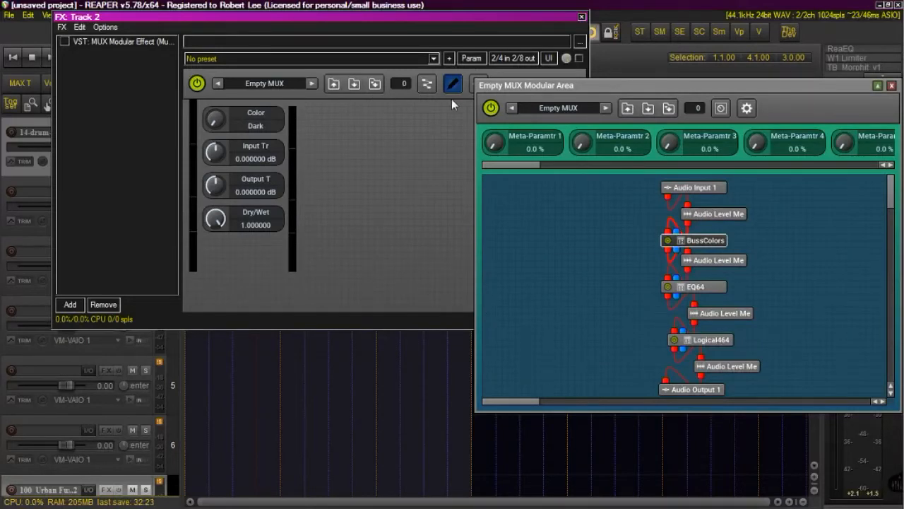
Step: Open the EQ64 module's editor clear of the front panel and place its Hipass and Lowpass controls side by side beside the second meter
mouse_move(590, 83)
left_mouse_down()
mouse_move(617, 78)
mouse_move(606, 79)
left_mouse_up()
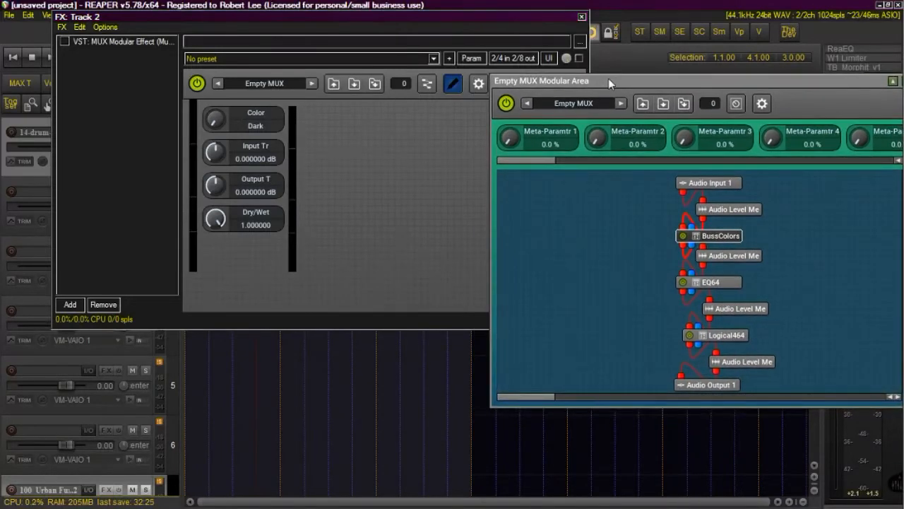
double_click(722, 281)
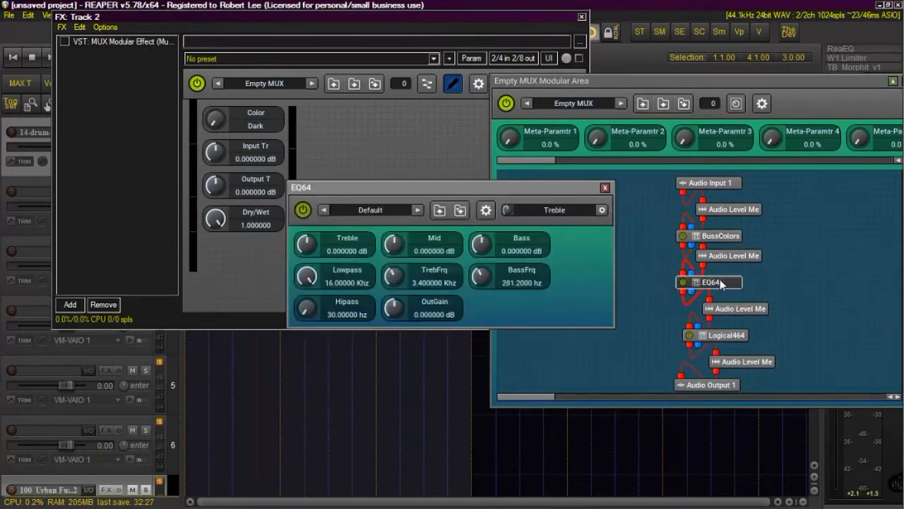
left_click_drag(437, 185, 623, 93)
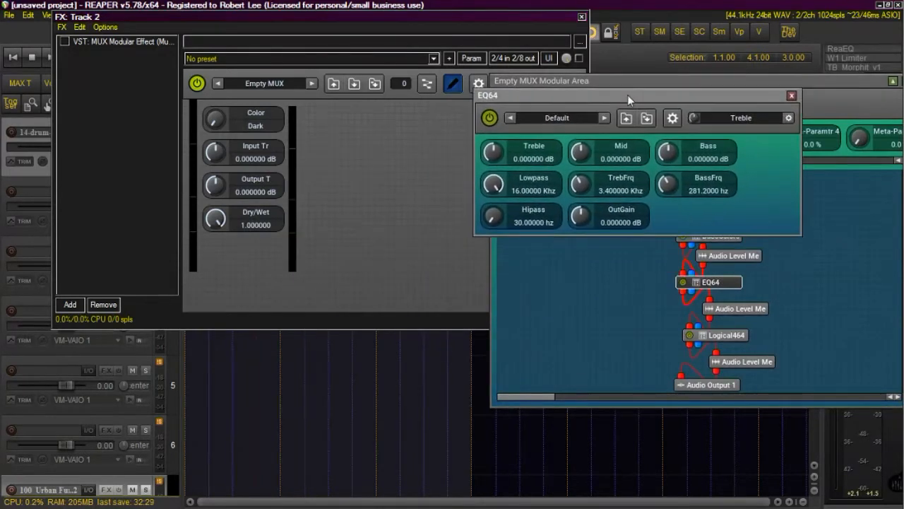
left_click_drag(565, 94, 581, 94)
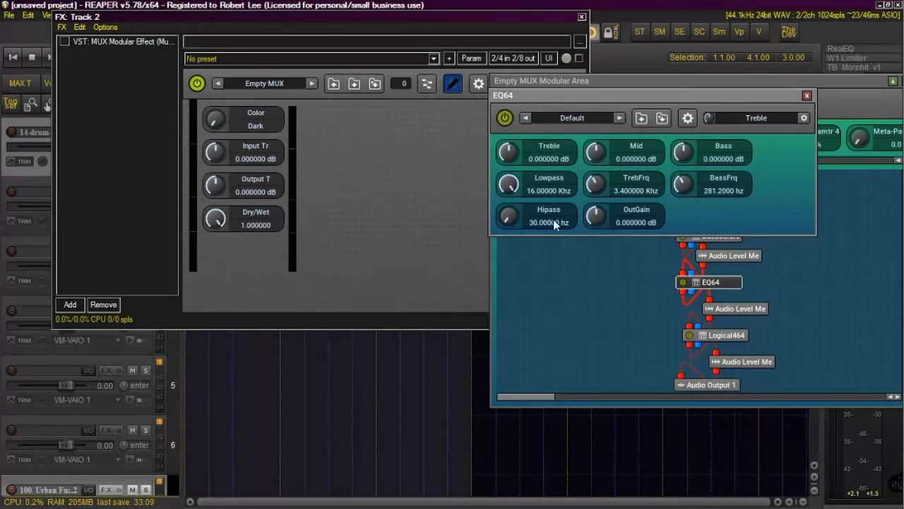
left_click_drag(553, 219, 359, 123)
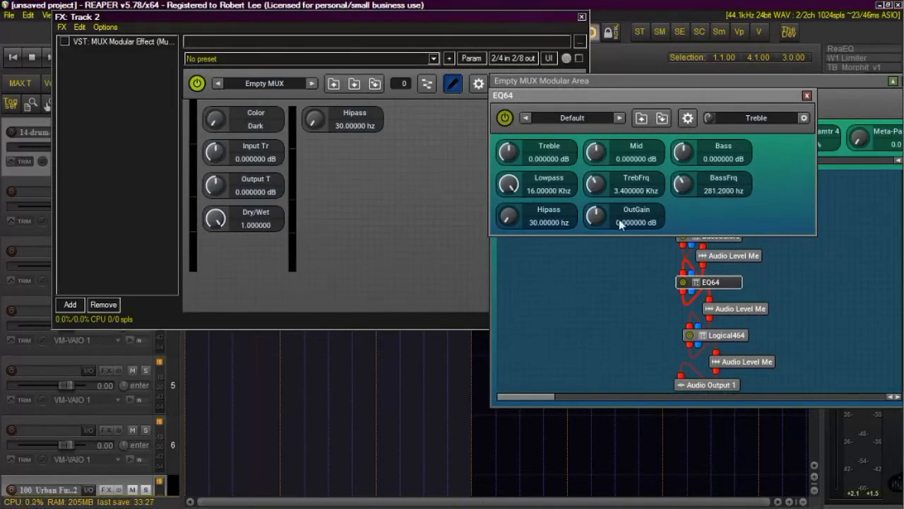
left_click_drag(549, 192, 448, 122)
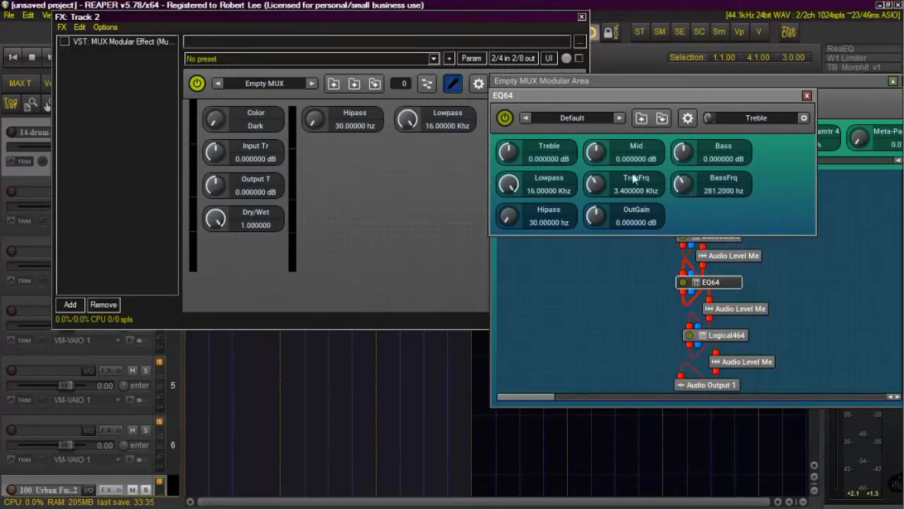
Step: Place EQ64's Treble control under Lowpass, and its TrebFrq, Mid and BassFrq controls in a column under Hipass
left_click_drag(554, 149, 453, 158)
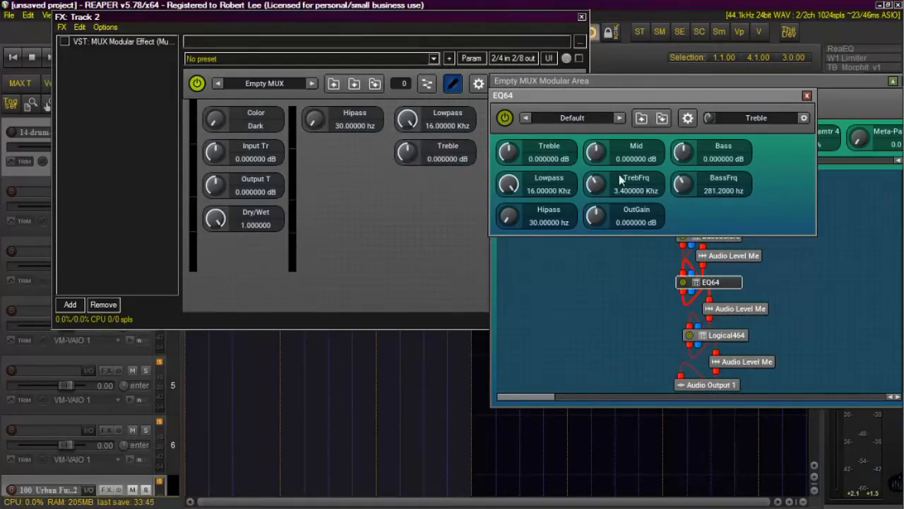
left_click_drag(637, 189, 356, 157)
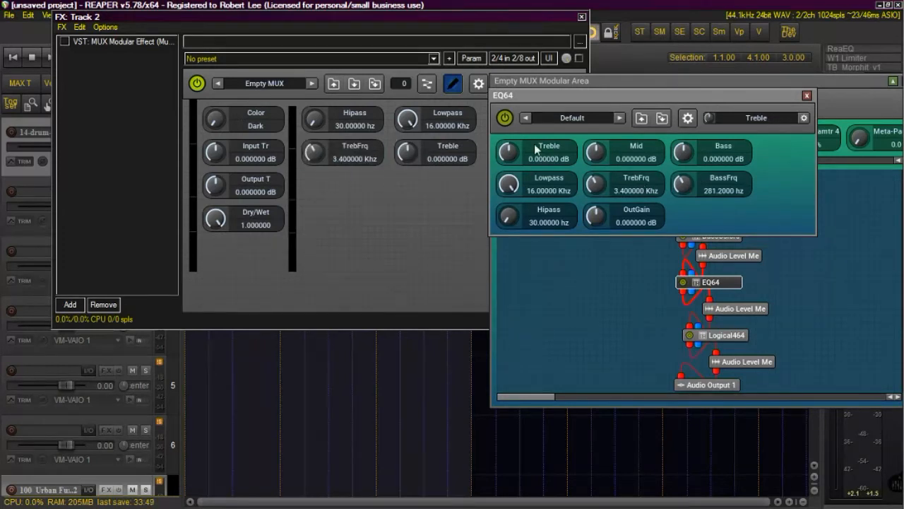
left_click_drag(506, 181, 358, 190)
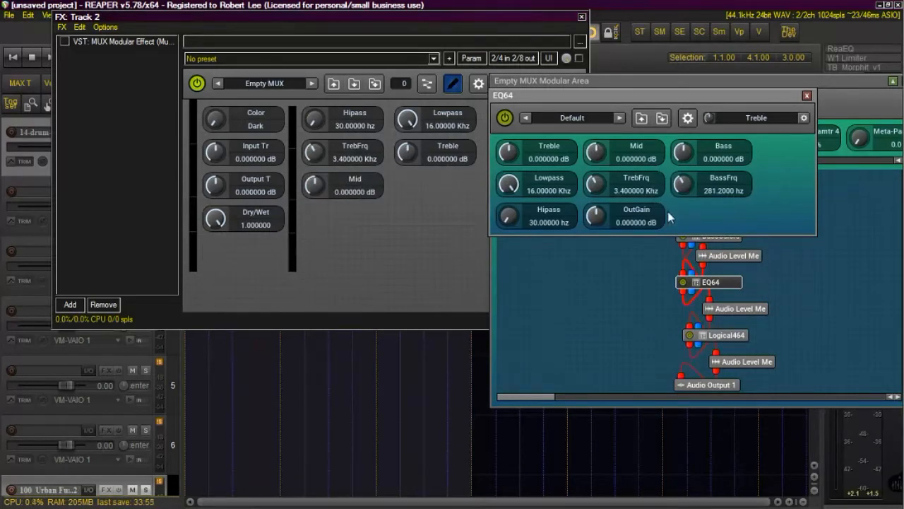
left_click_drag(726, 185, 357, 223)
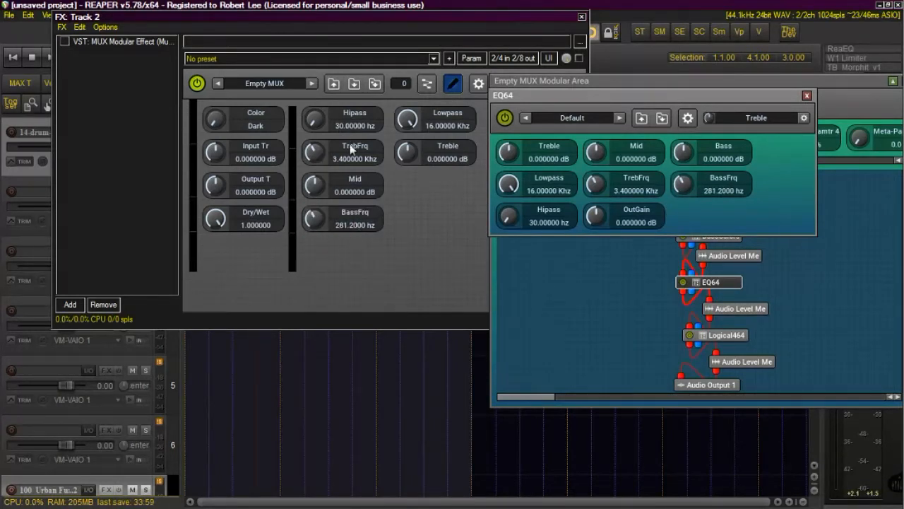
Step: Turn off front panel editing and set TrebFrq to about 4.31 kHz, BassFrq to about 549 Hz and Mid to about 1.92 dB
left_click_drag(308, 147, 324, 157)
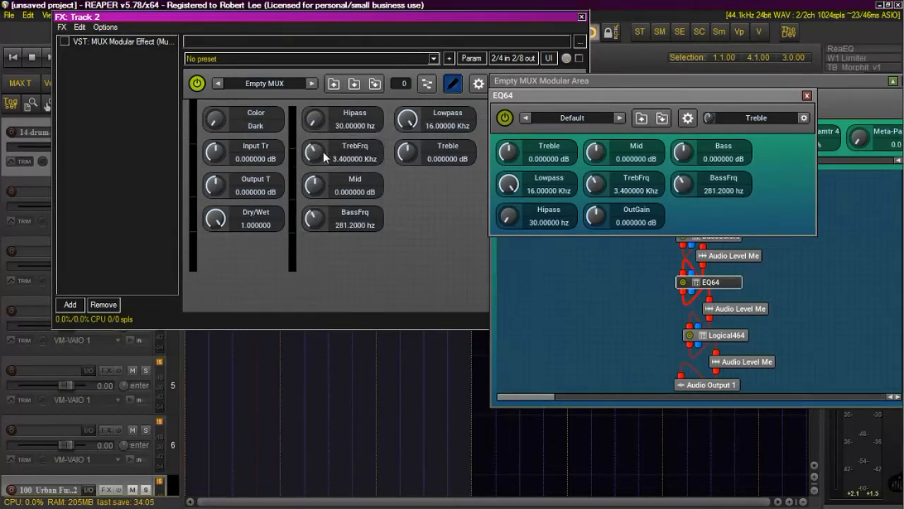
left_click(453, 84)
mouse_move(313, 154)
left_mouse_down()
mouse_move(318, 183)
mouse_move(316, 148)
left_mouse_up()
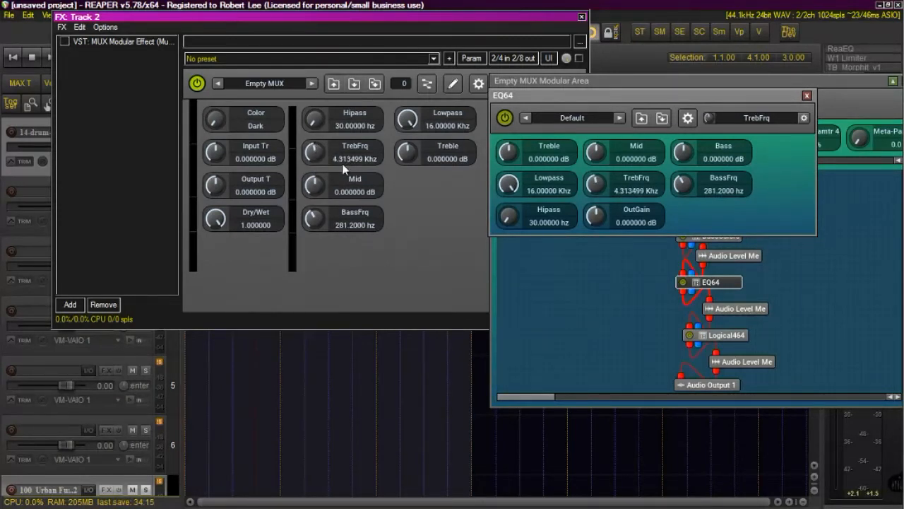
left_click_drag(313, 220, 307, 194)
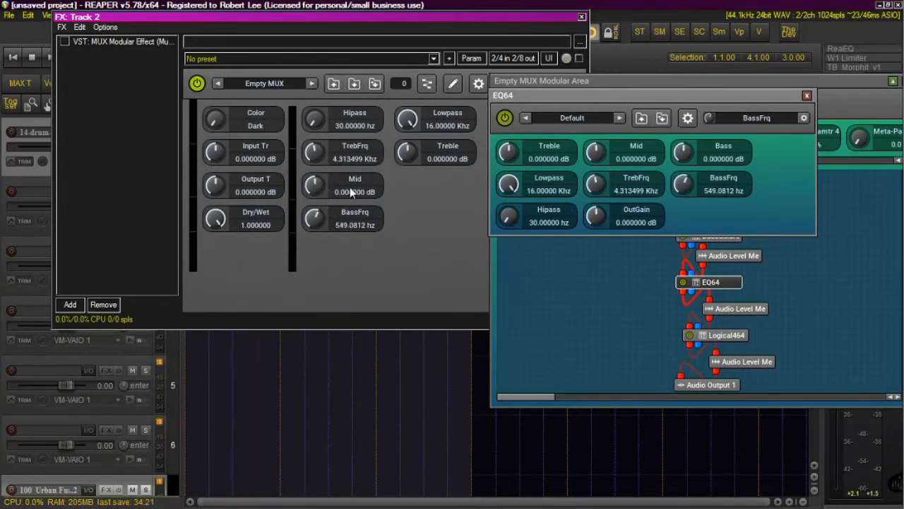
left_click_drag(315, 185, 339, 181)
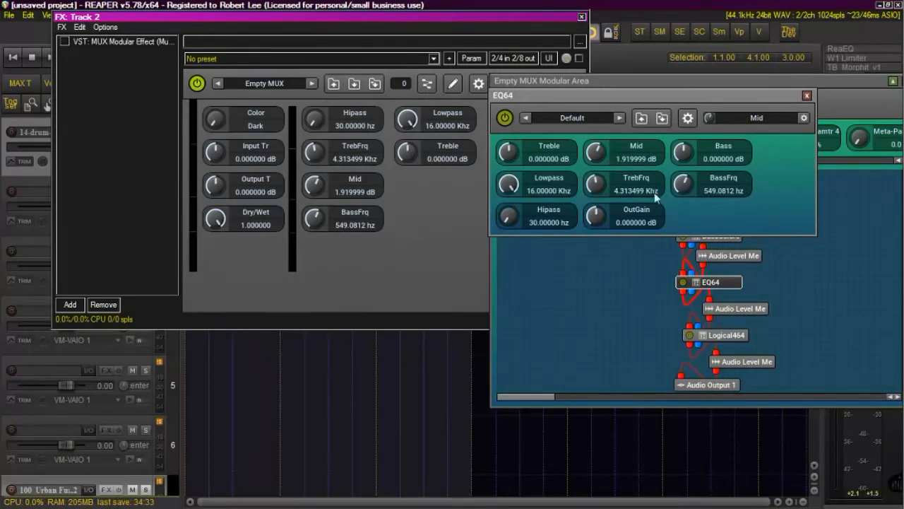
mouse_move(703, 185)
left_mouse_down()
mouse_move(466, 219)
mouse_move(698, 186)
left_mouse_up()
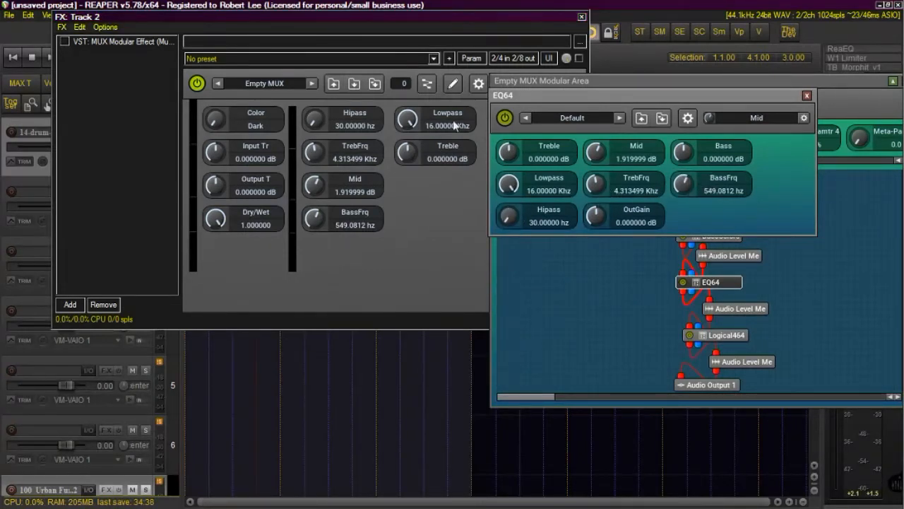
Step: Re-enable front panel editing and place OutGain and a second BassFrq control from EQ64 in the column under Treble
left_click(454, 85)
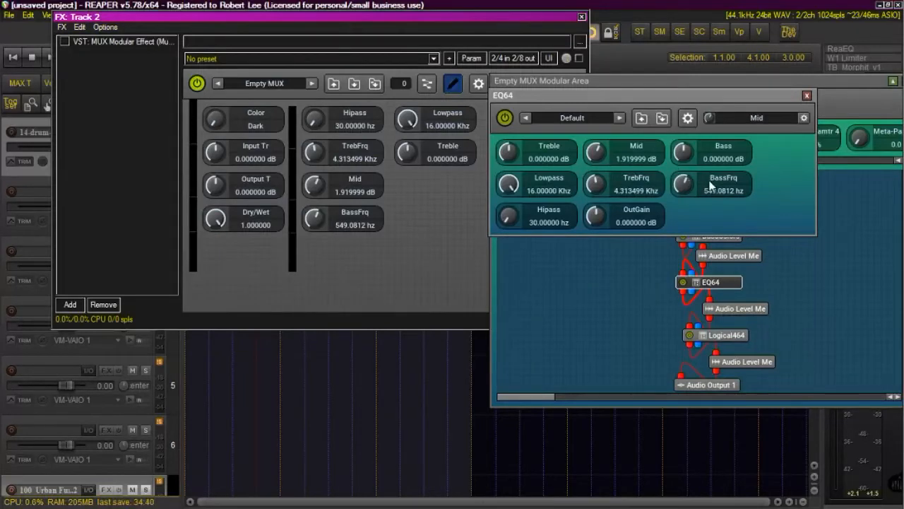
left_click_drag(657, 186, 430, 215)
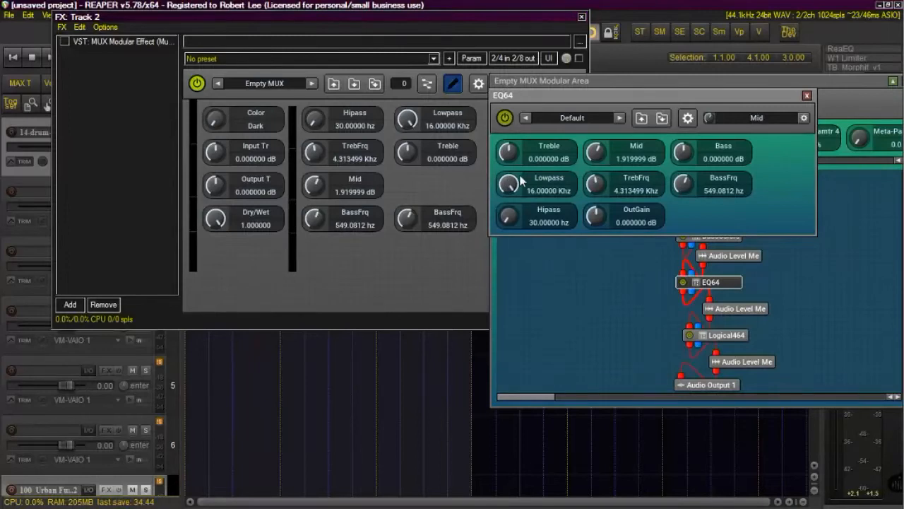
left_click_drag(634, 222, 446, 184)
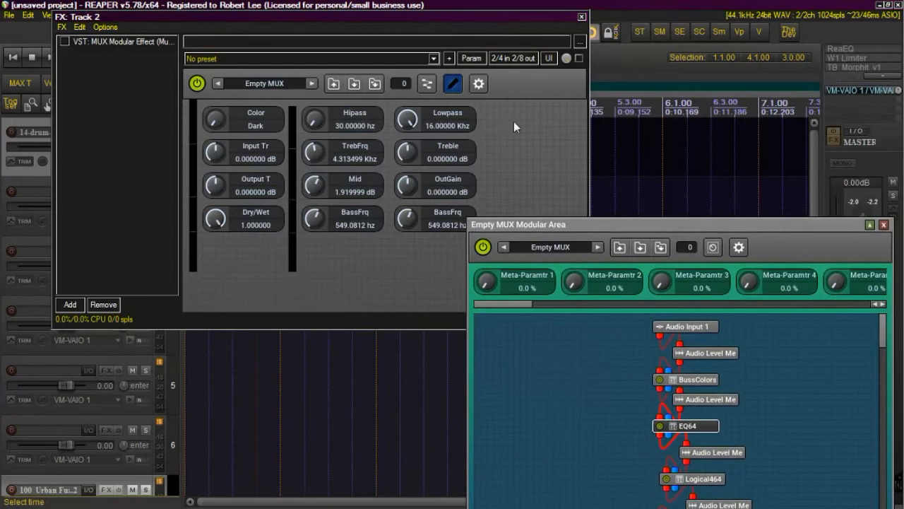
Step: Add a third Audio Level Meter for the meter after EQ64, narrow it, and match all three meters' height to the control columns
right_click(480, 108)
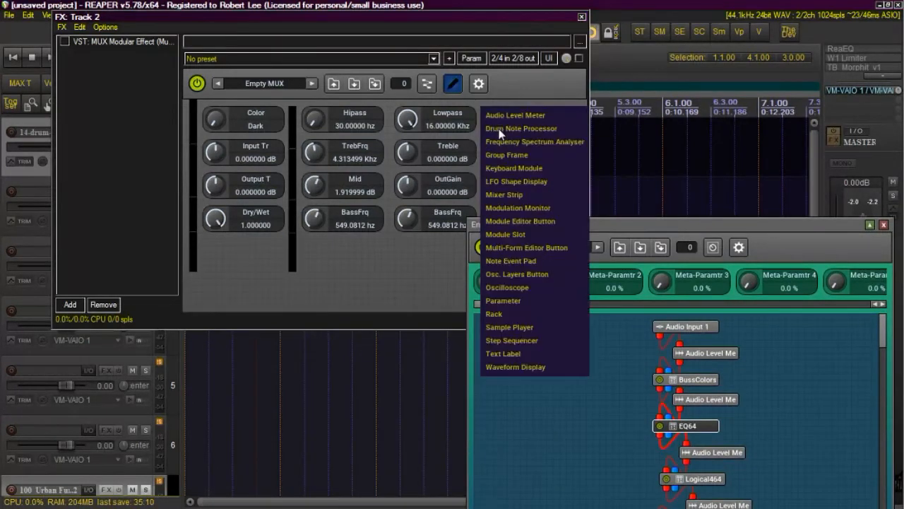
left_click(508, 124)
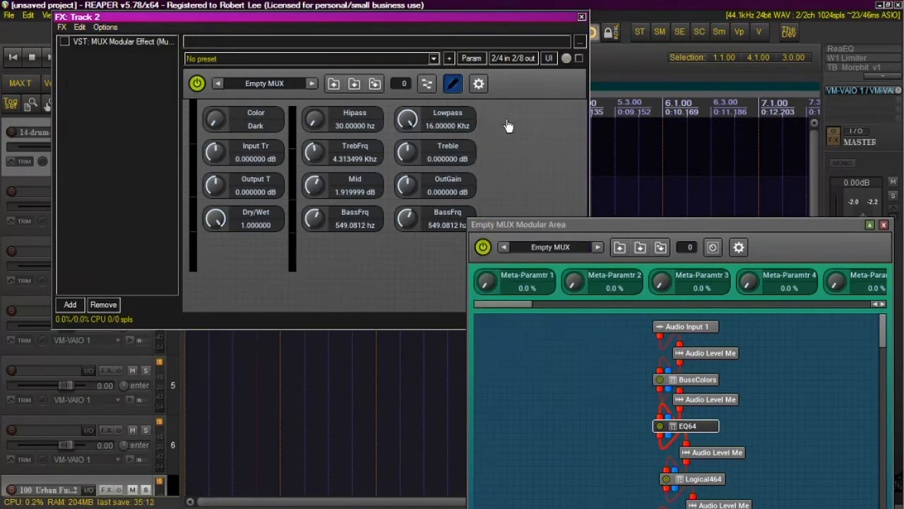
left_click(726, 453)
left_click_drag(533, 224, 554, 296)
left_click(510, 177)
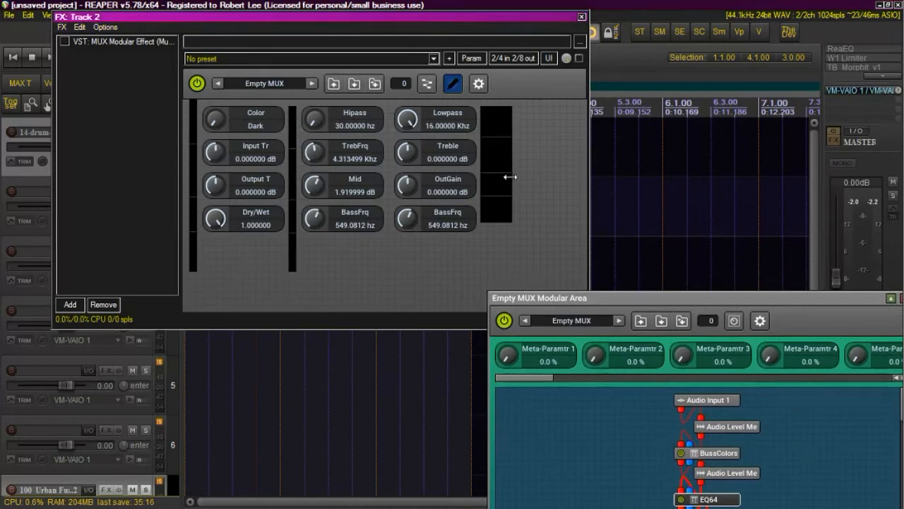
left_click_drag(510, 177, 491, 180)
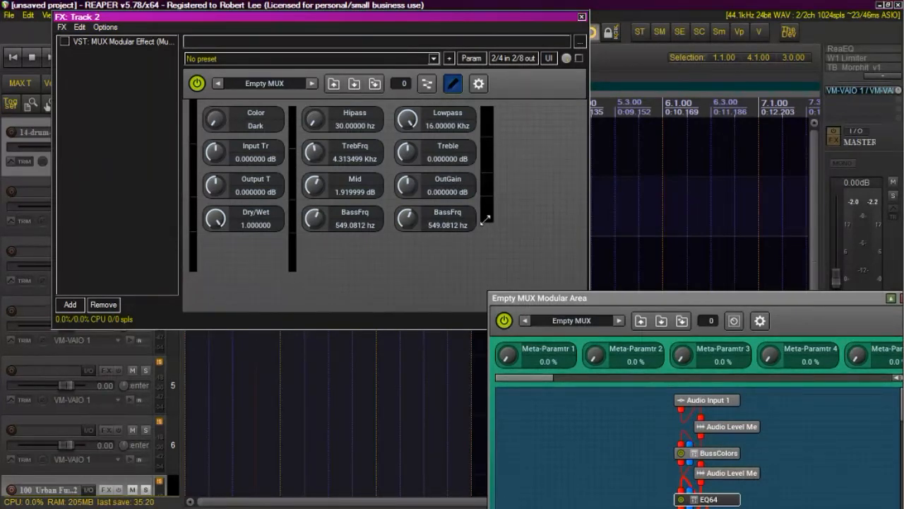
mouse_move(486, 221)
left_mouse_down()
mouse_move(485, 252)
mouse_move(484, 231)
left_mouse_up()
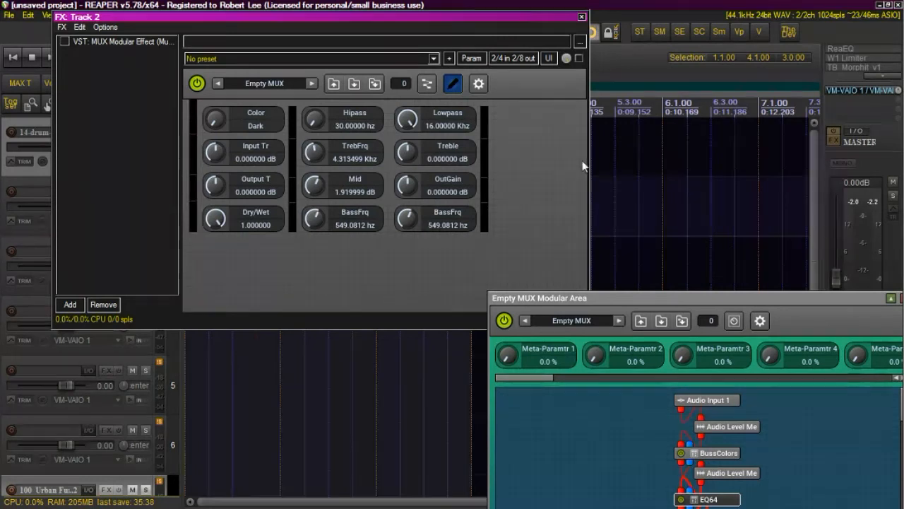
Step: Widen the track 2 FX window and the MUX front panel, and move the modular area window off the panel's empty space
left_click_drag(589, 157, 633, 157)
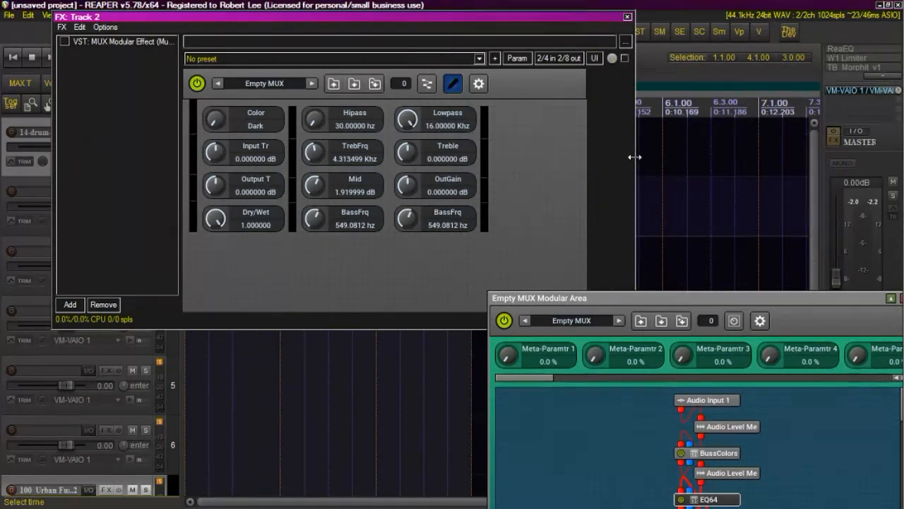
right_click(534, 139)
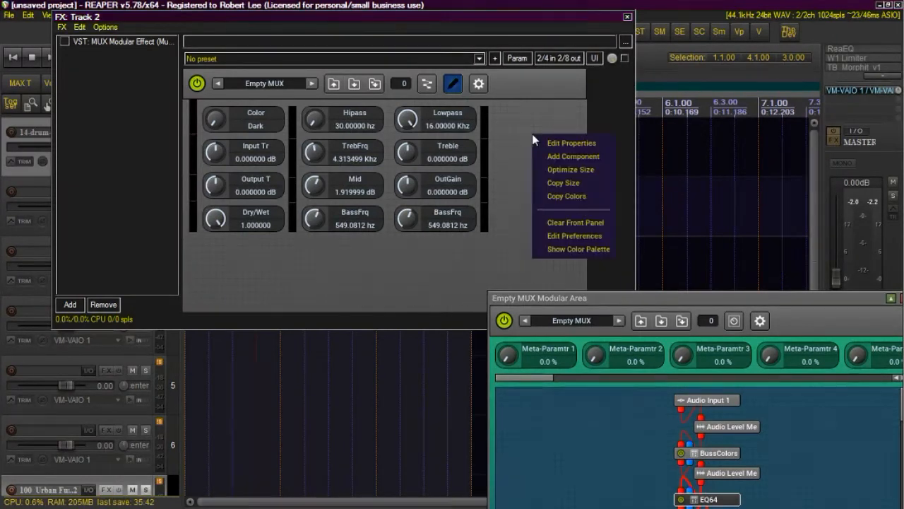
left_click(554, 143)
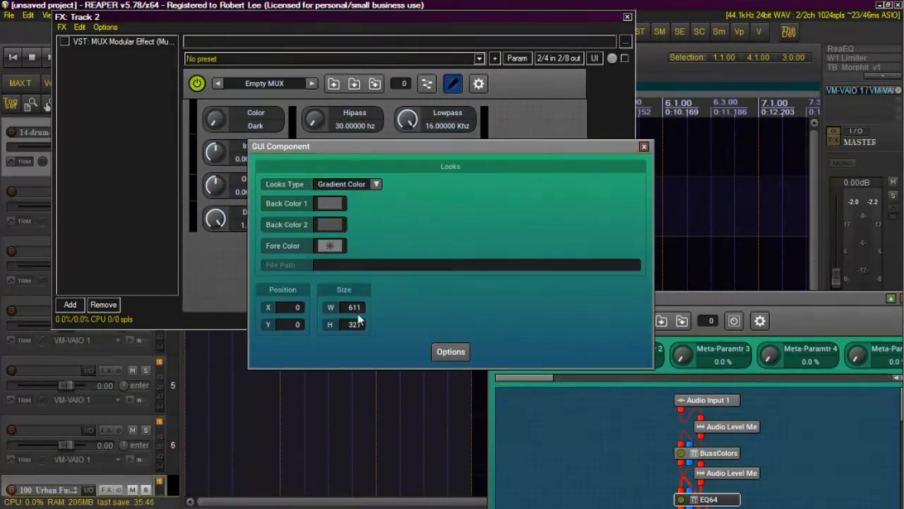
left_click_drag(357, 309, 364, 248)
left_click_drag(357, 310, 363, 215)
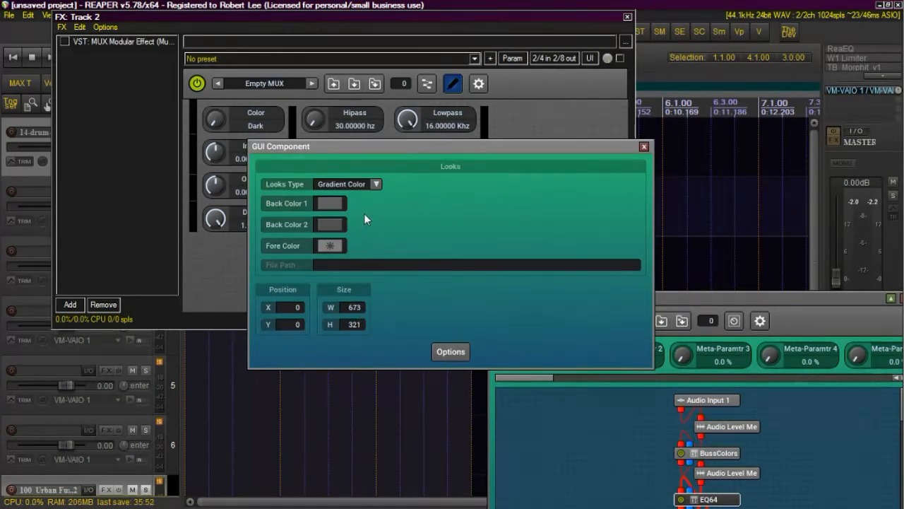
left_click_drag(349, 309, 352, 240)
left_click(643, 146)
left_click_drag(594, 296, 78, 55)
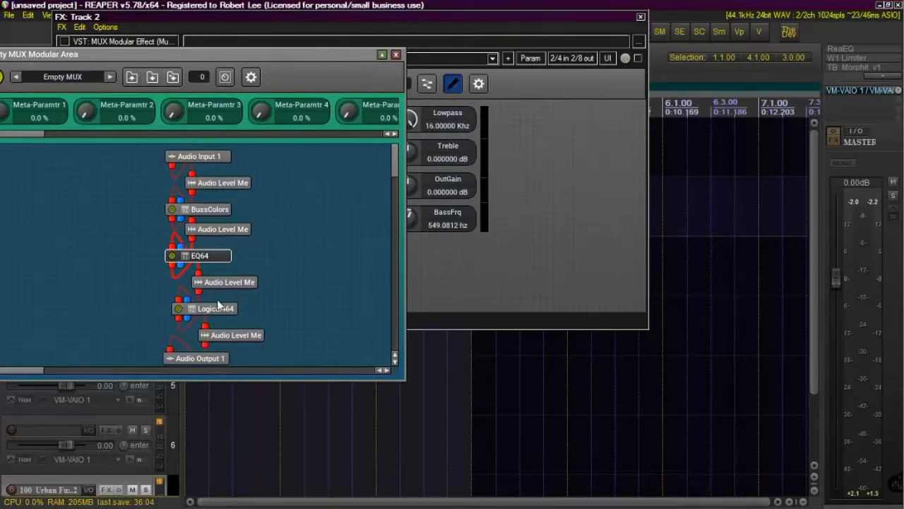
right_click(493, 105)
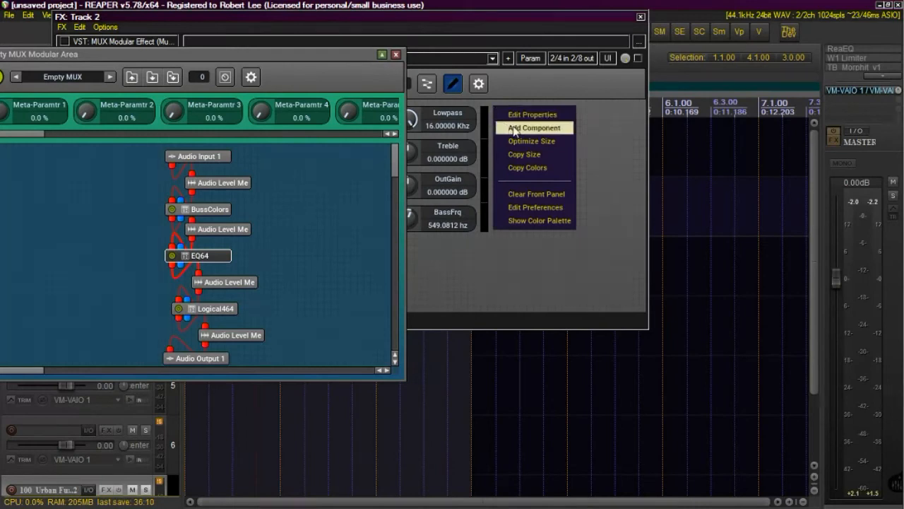
left_click(513, 128)
left_click(530, 79)
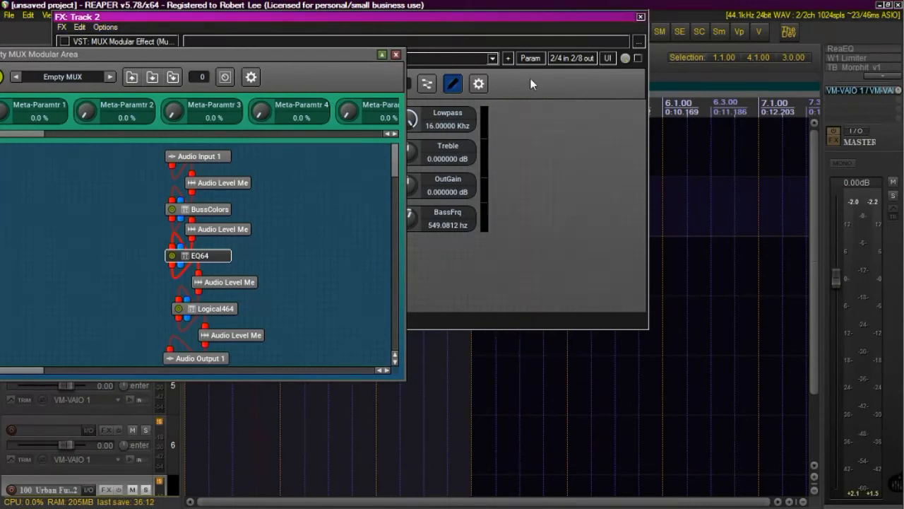
Step: Open Logical464 and place its Threshol, Ratio and Speed controls in a new front panel column beside the third level meter
double_click(211, 309)
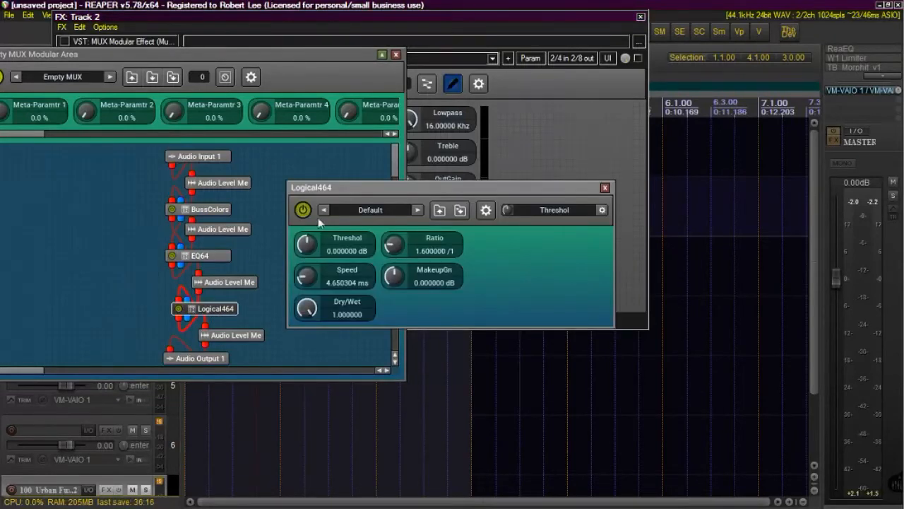
left_click_drag(361, 189, 206, 258)
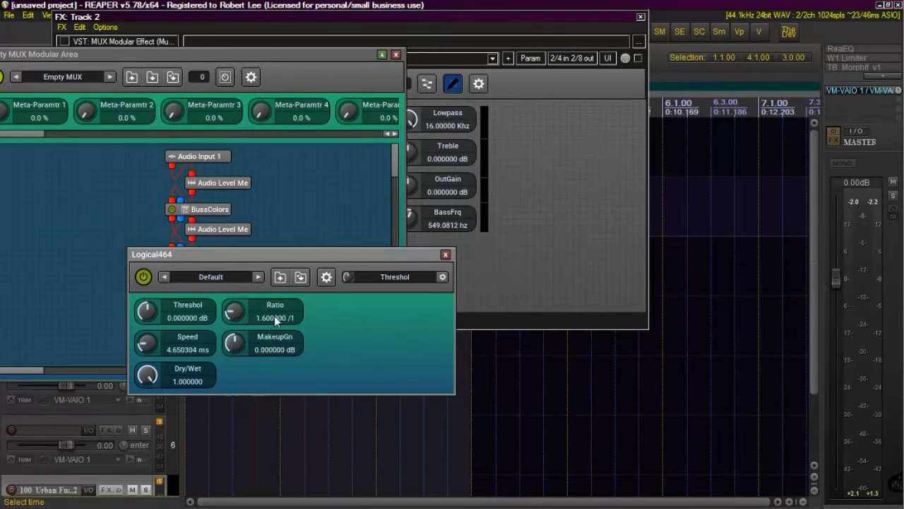
left_click_drag(178, 311, 524, 125)
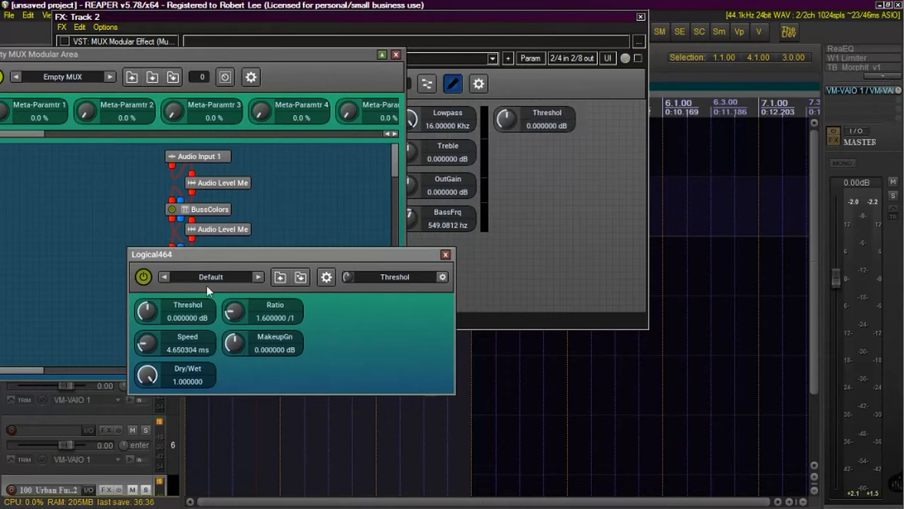
left_click_drag(268, 311, 539, 152)
left_click_drag(183, 345, 543, 191)
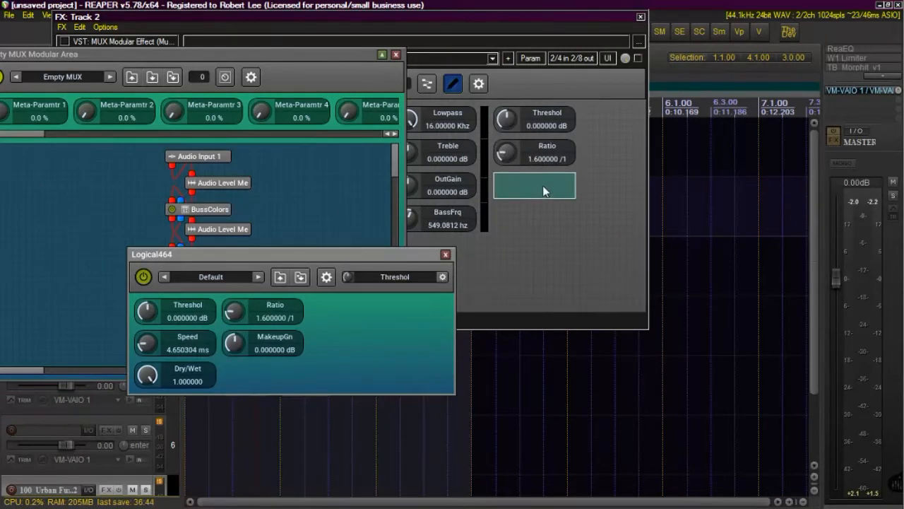
Step: Shift the Speed, Ratio and Threshol controls down slightly so their column sits vertically centred beside the third meter
left_click_drag(543, 185, 543, 199)
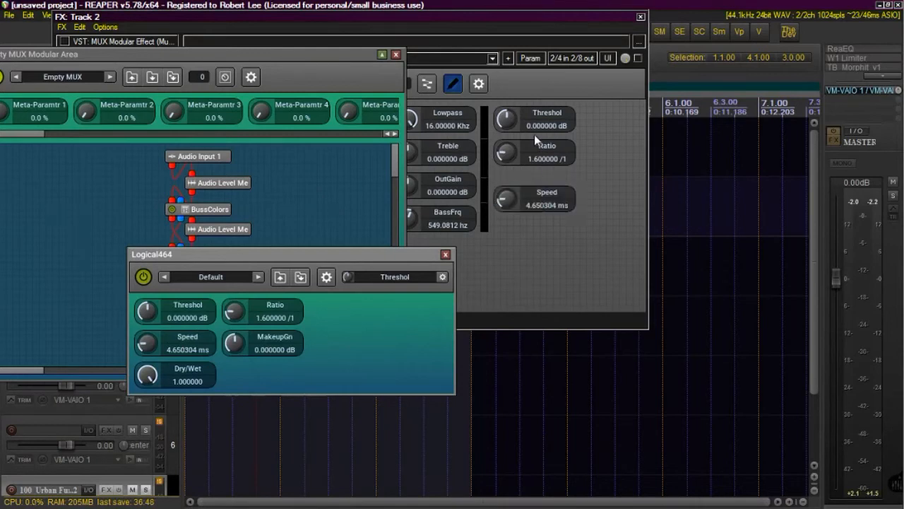
left_click_drag(528, 154, 534, 167)
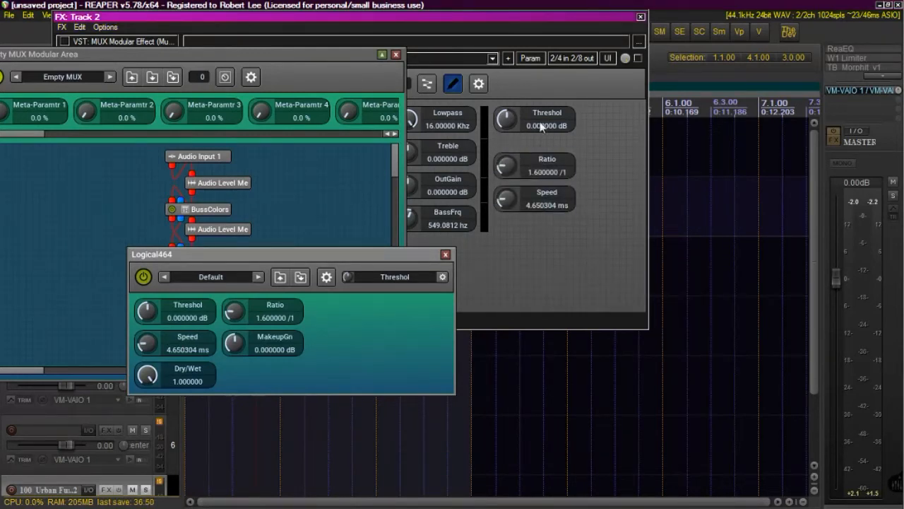
left_click_drag(538, 120, 541, 133)
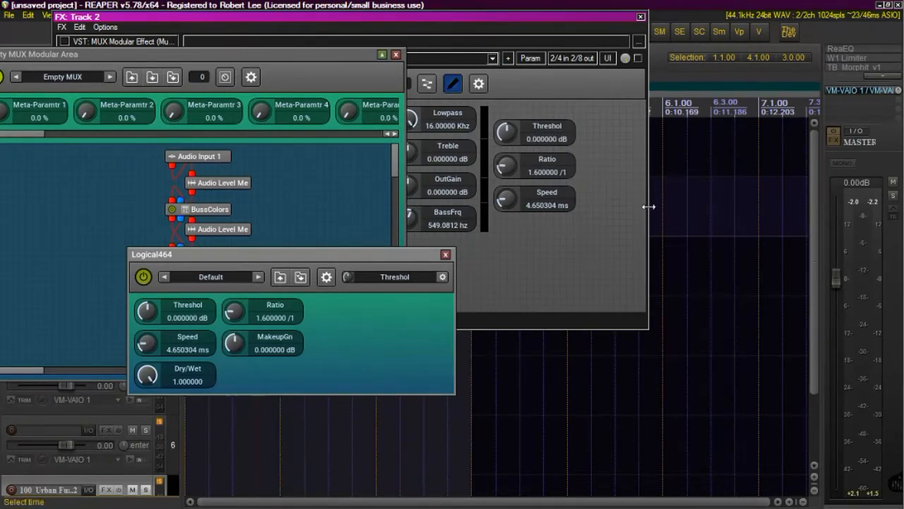
Step: Widen the track 2 FX window and set the MUX front panel's width to 808
left_click_drag(647, 204, 737, 203)
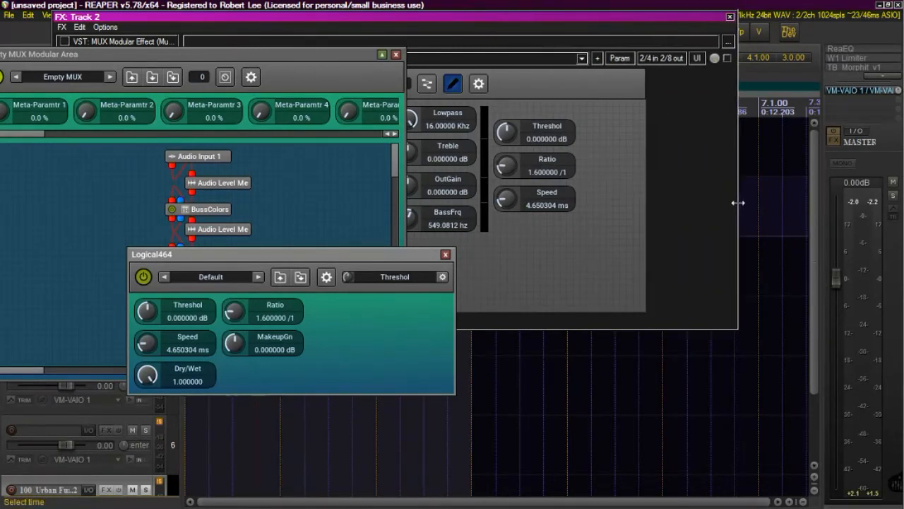
right_click(532, 242)
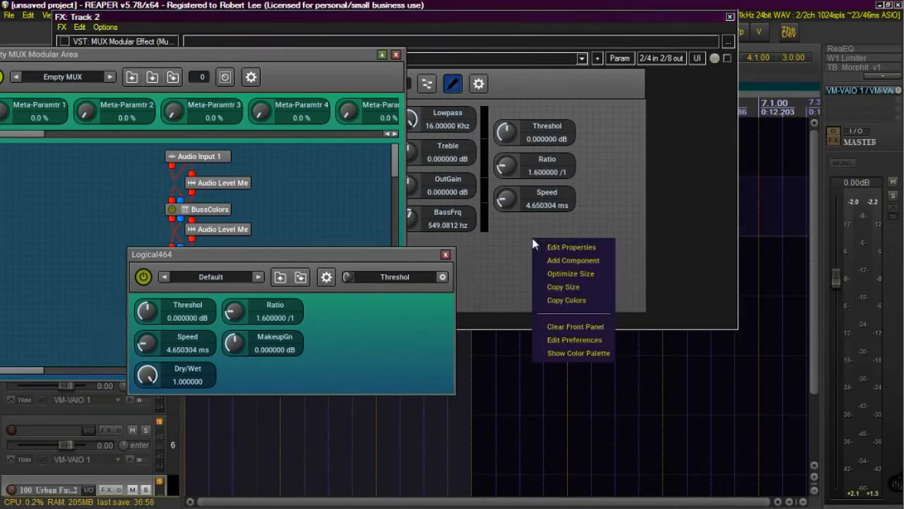
left_click(549, 245)
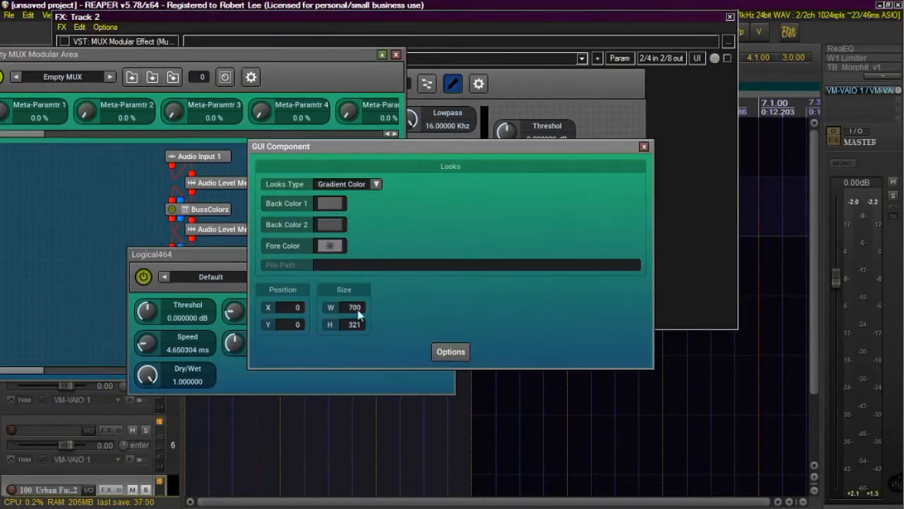
left_click_drag(359, 288, 376, 142)
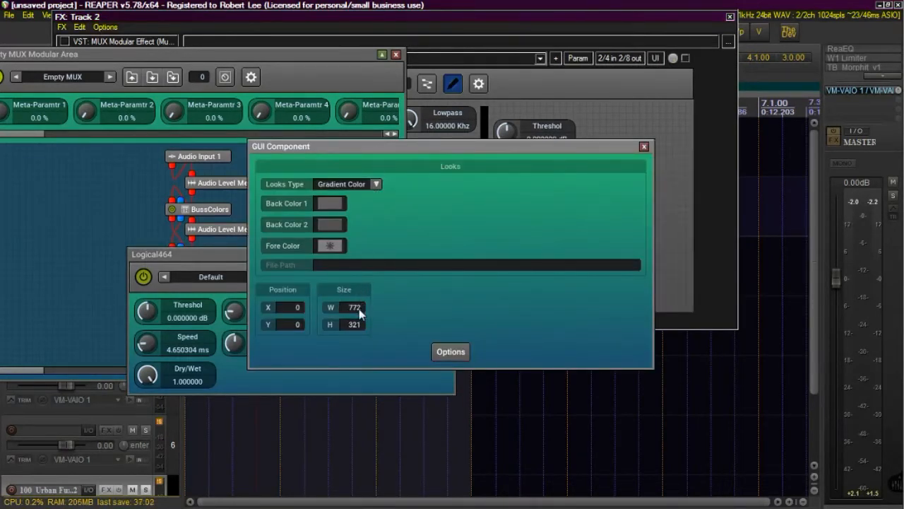
left_click_drag(356, 308, 352, 231)
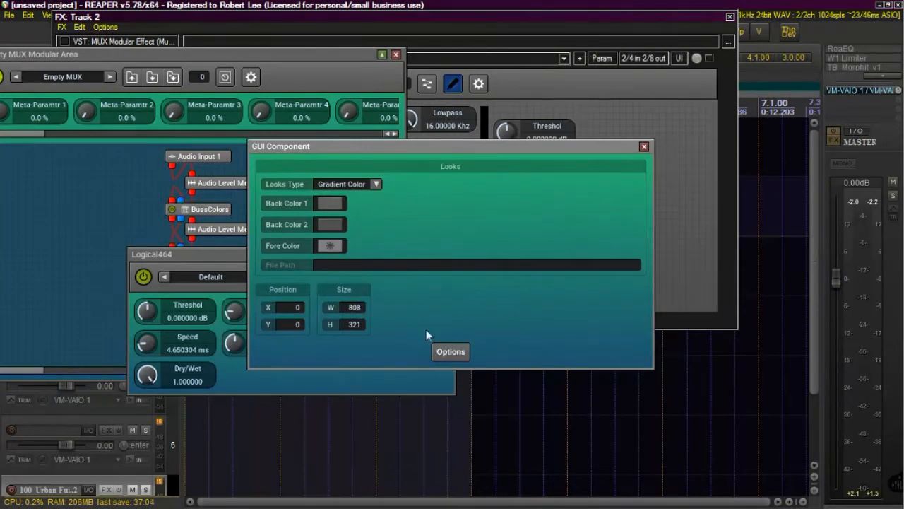
left_click(644, 147)
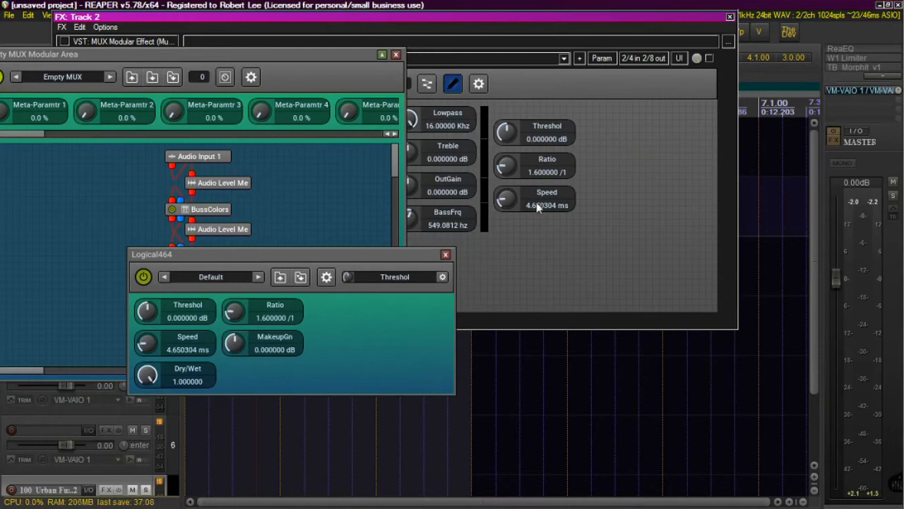
Step: Place Logical464's MakeupGn and Dry/Wet controls in a column beside Threshol, Ratio and Speed, and close the Logical464 editor
left_click_drag(281, 342, 639, 152)
left_click_drag(192, 380, 644, 184)
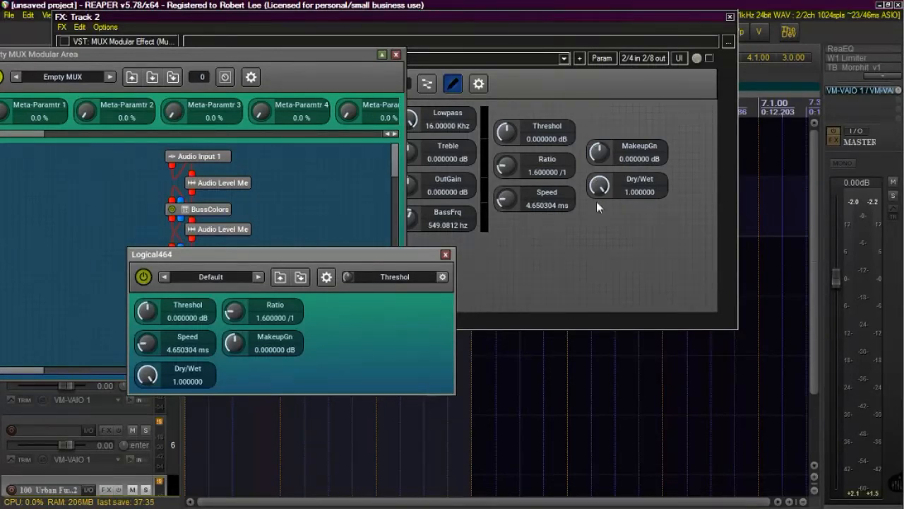
left_click(445, 254)
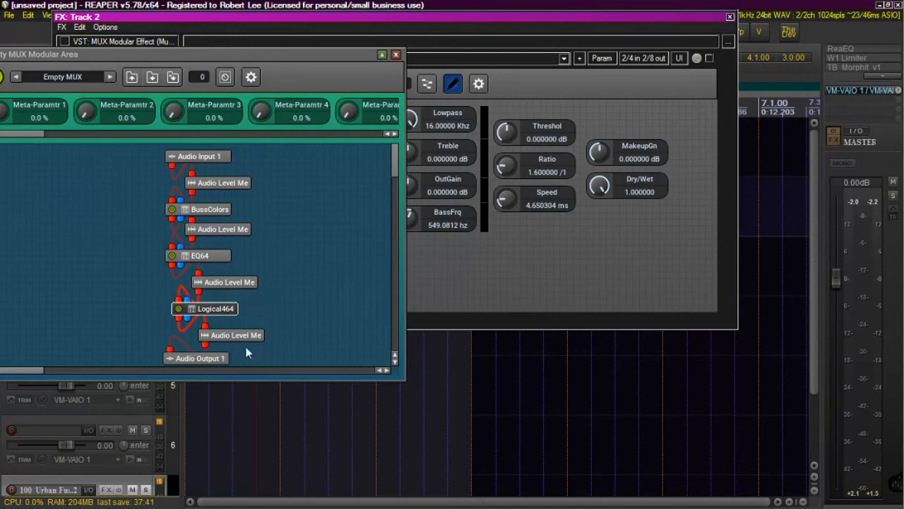
Step: Add an Audio Level Meter for the meter after Logical464, place it beside the MakeupGn column and lengthen it
right_click(669, 103)
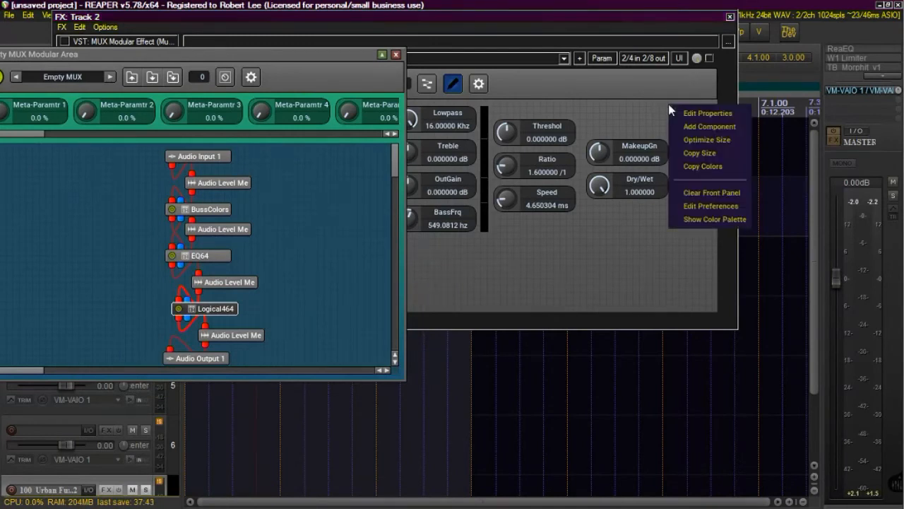
left_click(719, 130)
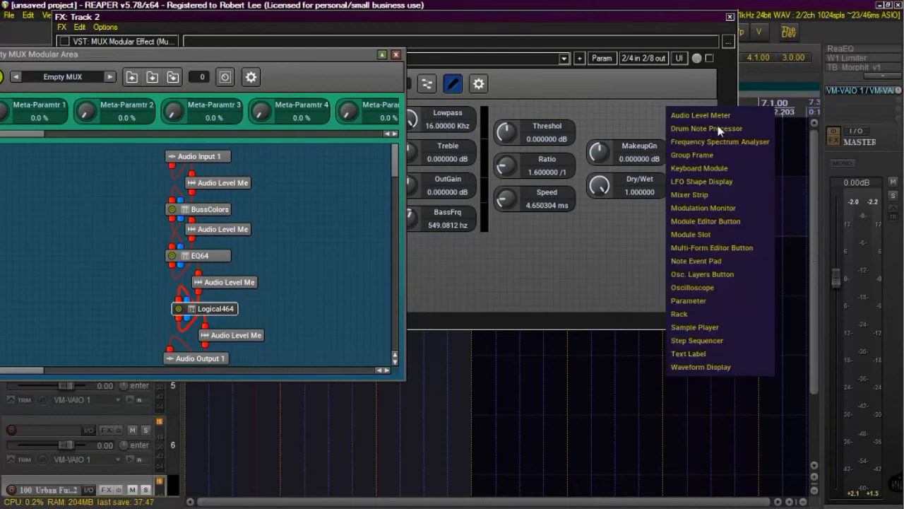
left_click(708, 116)
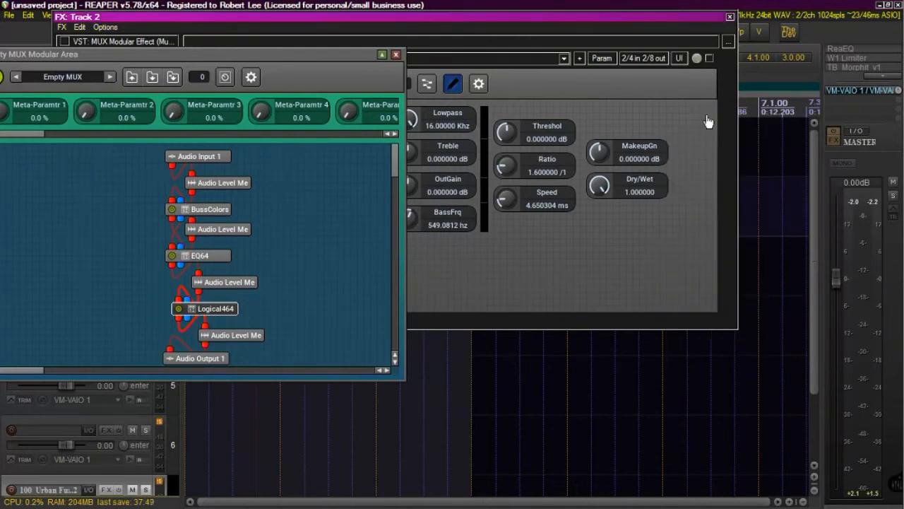
left_click(234, 340)
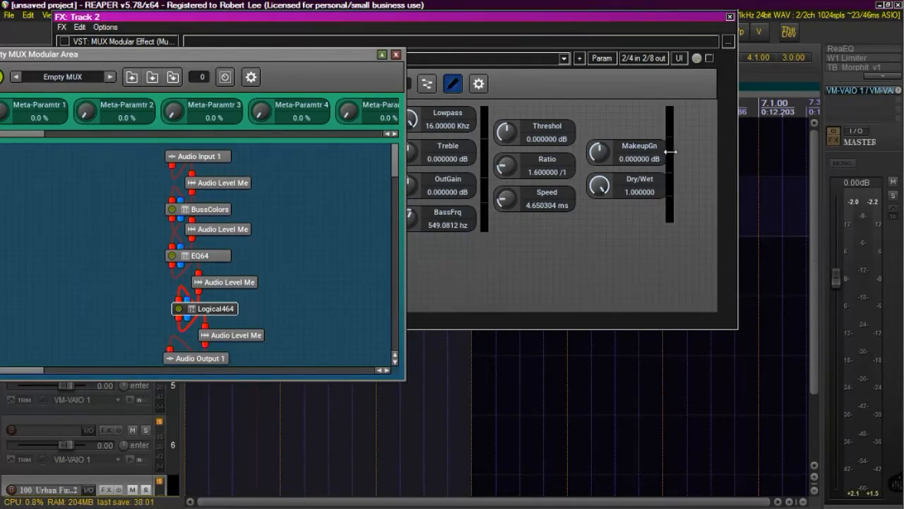
mouse_move(673, 115)
left_mouse_down()
mouse_move(685, 115)
mouse_move(677, 132)
left_mouse_up()
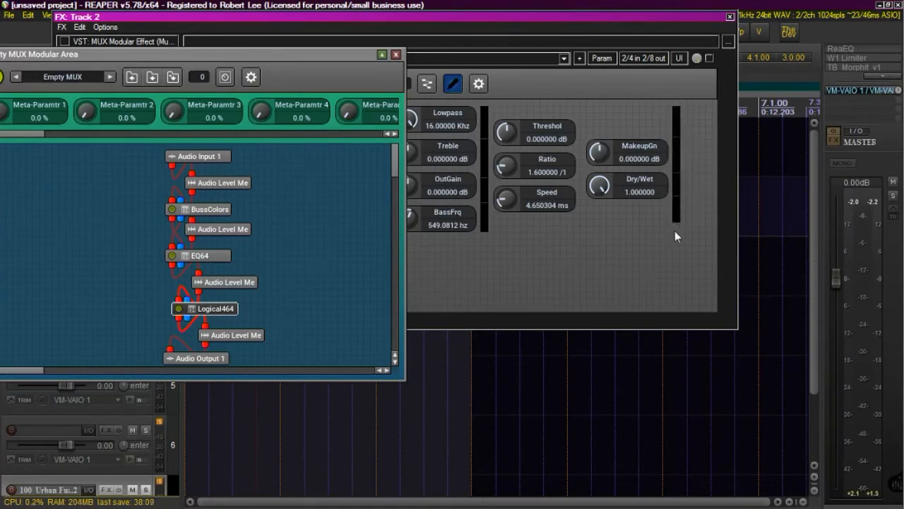
left_click_drag(676, 220, 677, 238)
Step: Close the modular area window and optimize the front panel's size to fit its components
left_click(396, 55)
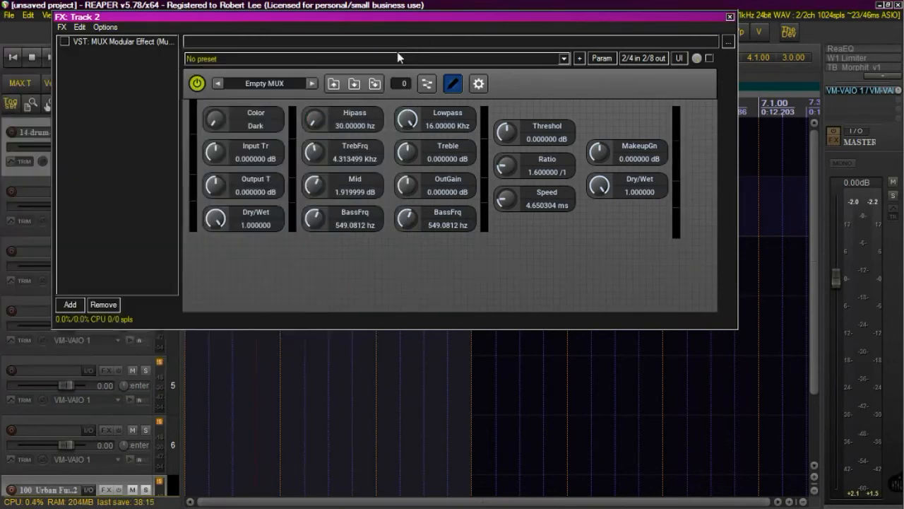
right_click(403, 262)
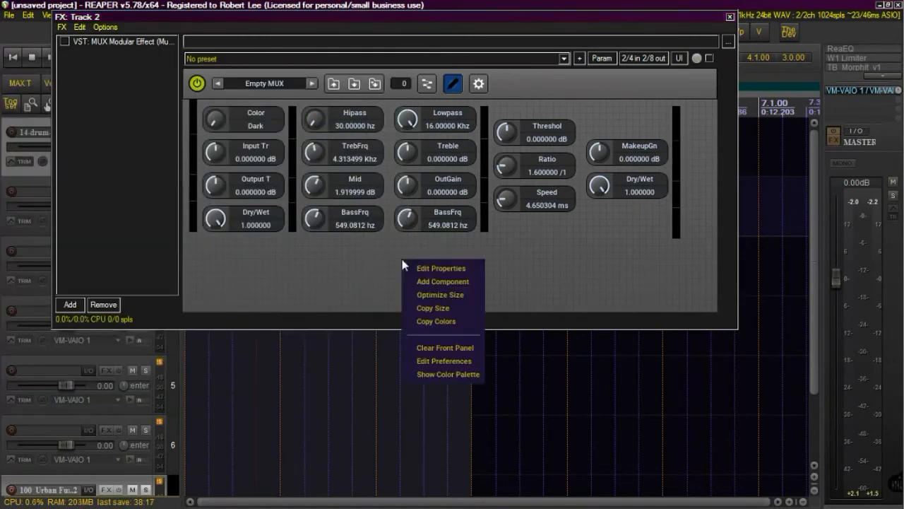
left_click(459, 299)
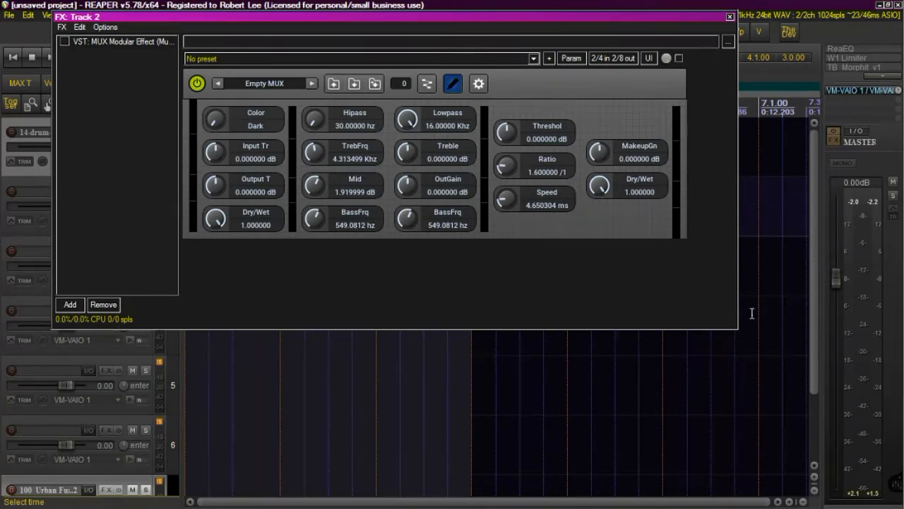
Step: Float the MUX plugin in its own window, close track 2's FX chain and move the floating window clear of the track controls
double_click(121, 41)
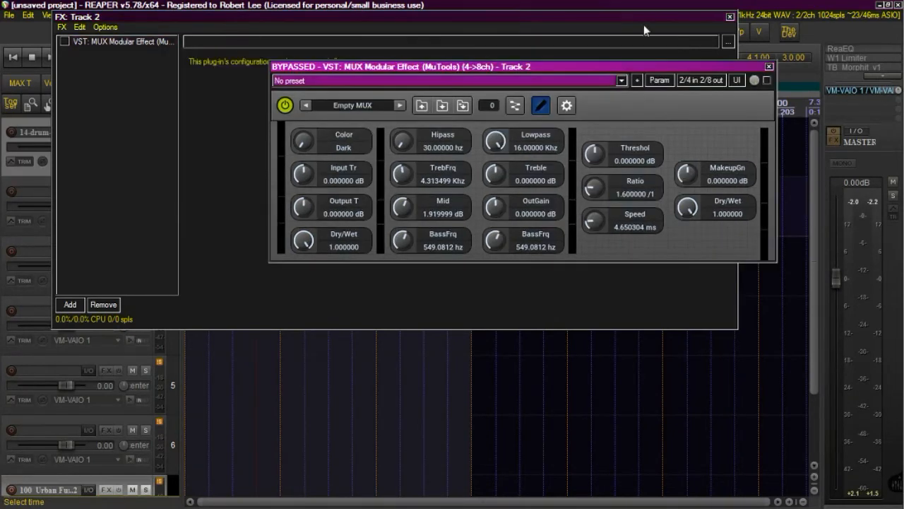
left_click(729, 16)
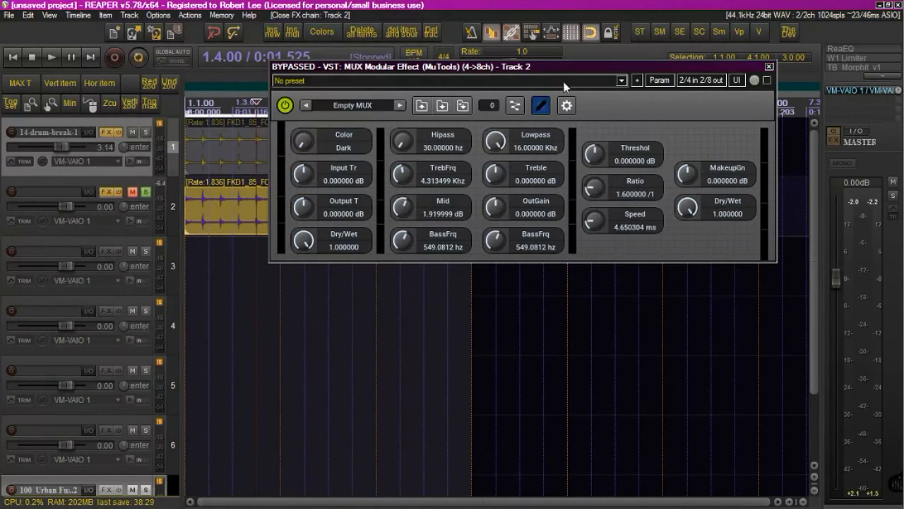
left_click_drag(531, 69, 572, 73)
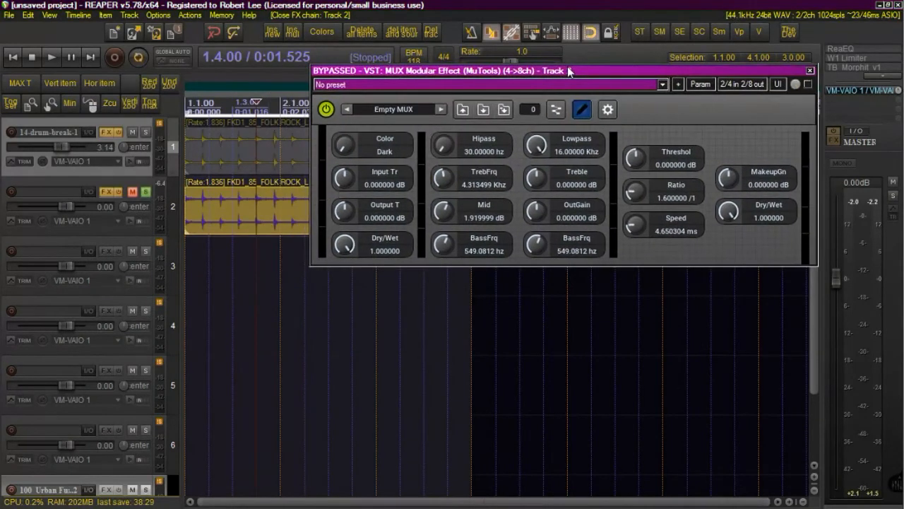
Step: Unmute track 2, mute track 1 and play the drum loop briefly
left_click(132, 192)
left_click(131, 132)
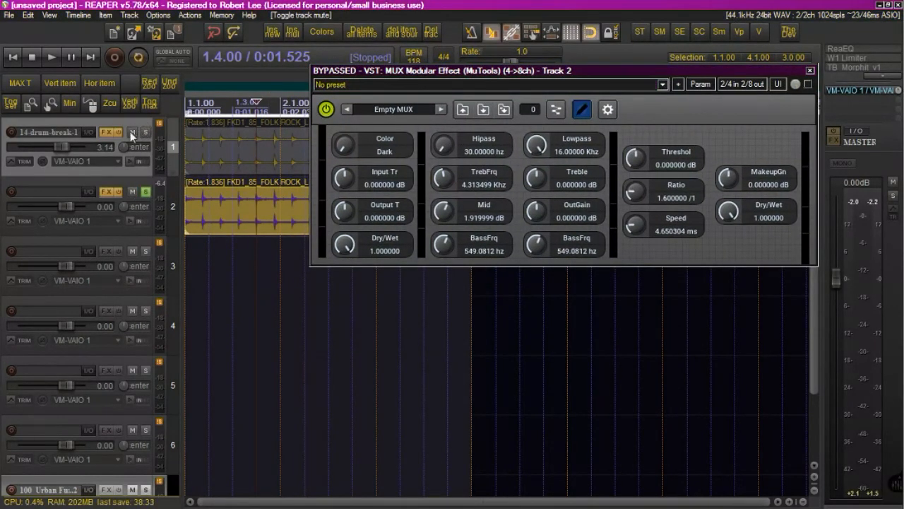
left_click(55, 55)
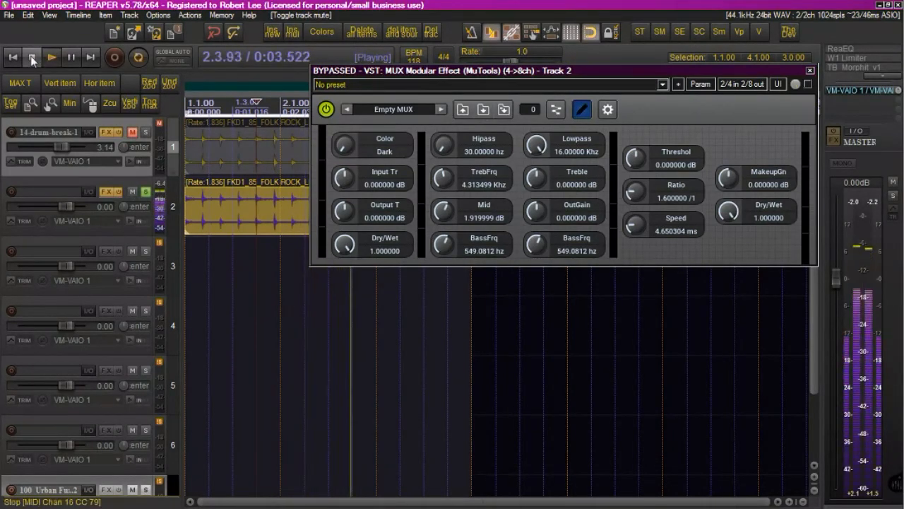
left_click(32, 58)
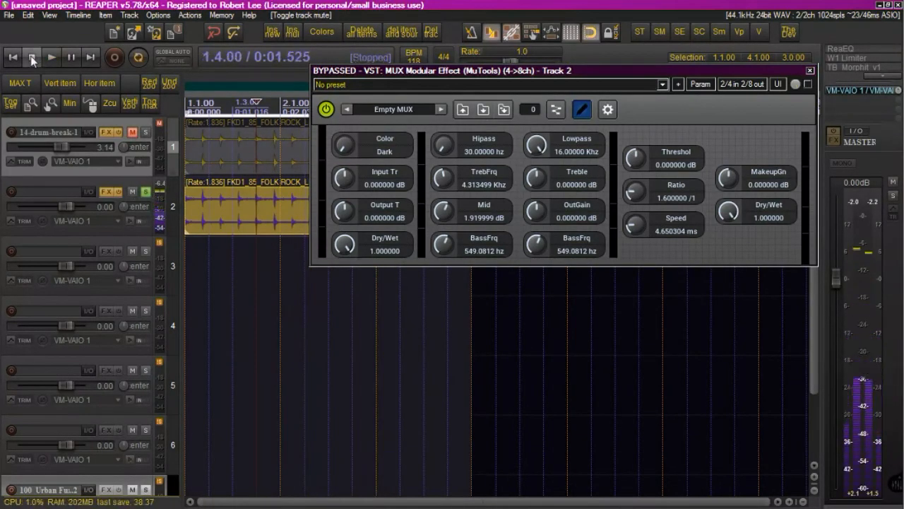
Step: Take the MUX Modular effect out of bypass and play the loop to check the front panel's level meters
left_click(809, 84)
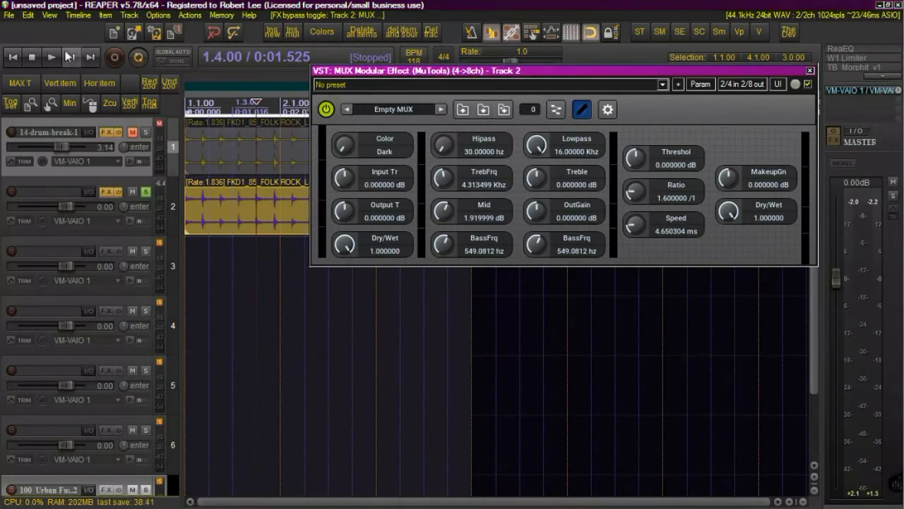
left_click(48, 53)
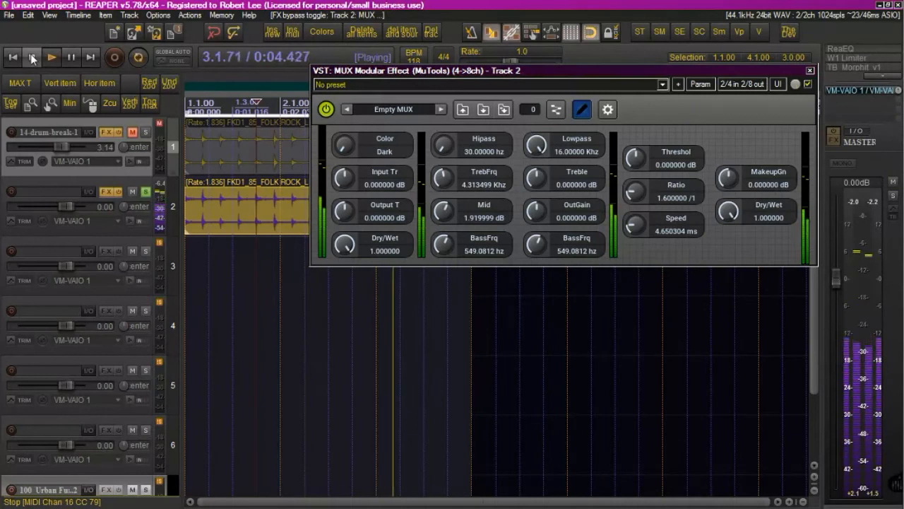
left_click(30, 53)
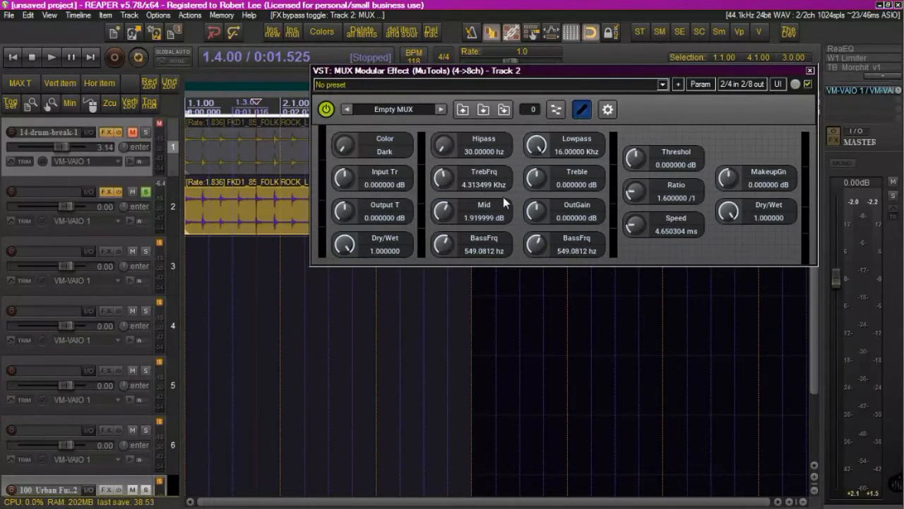
Step: Set the front panel's Back Color 1 to a very dark red with saturation 138, keeping the gradient look
right_click(646, 137)
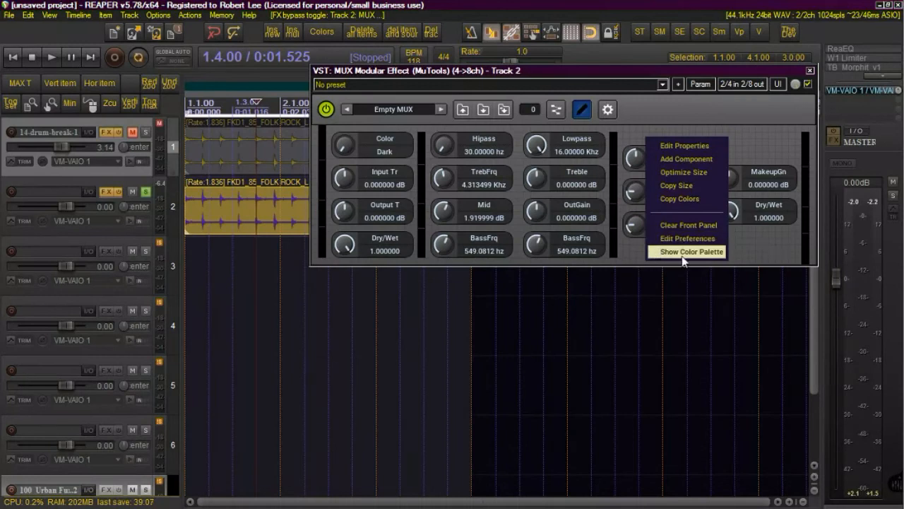
left_click(695, 147)
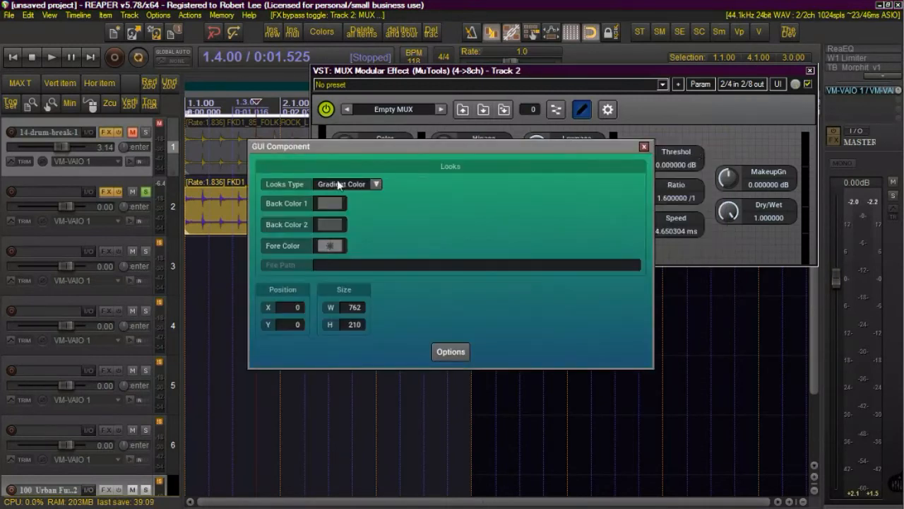
left_click(339, 200)
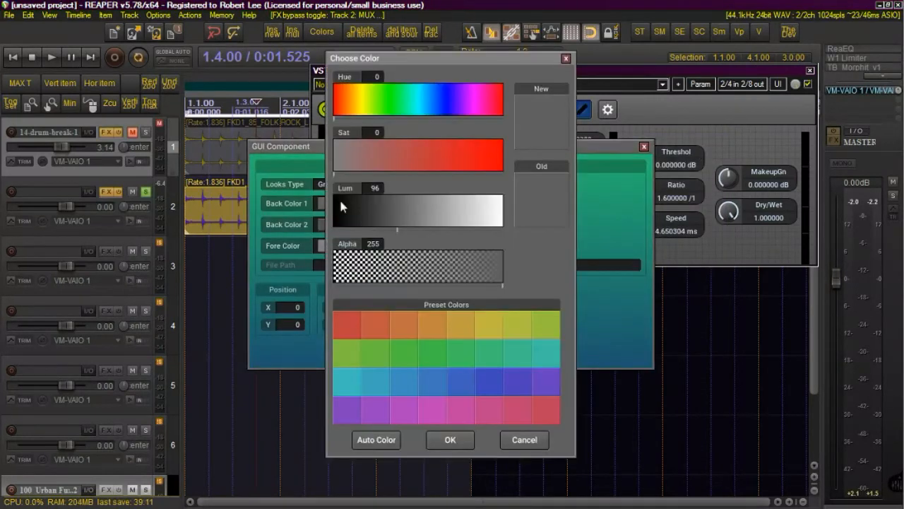
left_click(425, 151)
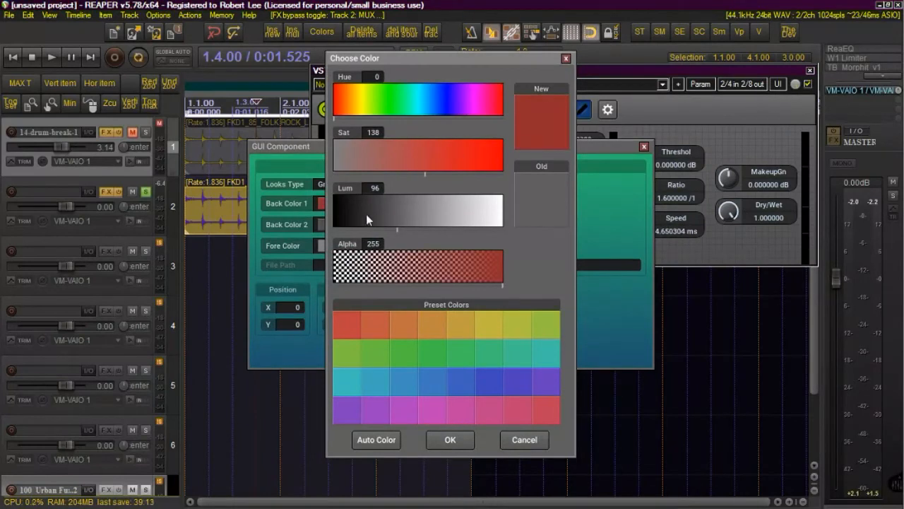
left_click_drag(366, 214, 354, 214)
left_click(455, 436)
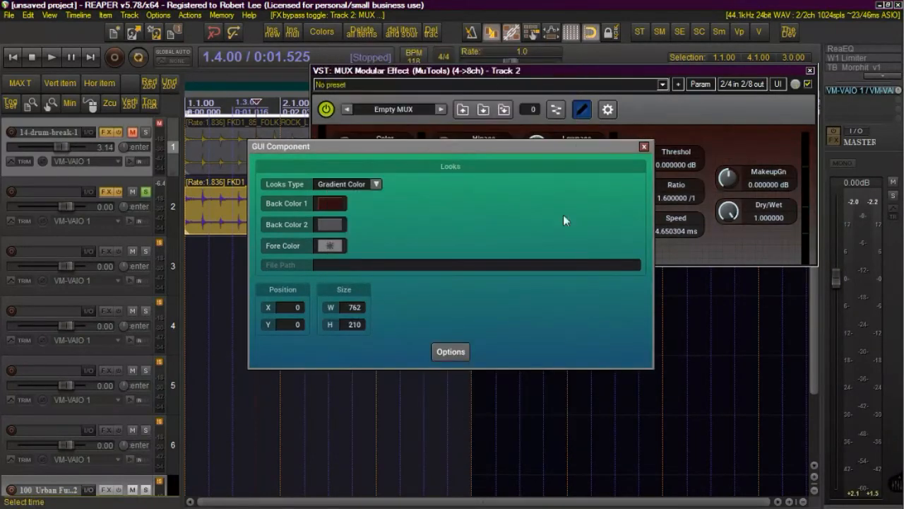
left_click(644, 147)
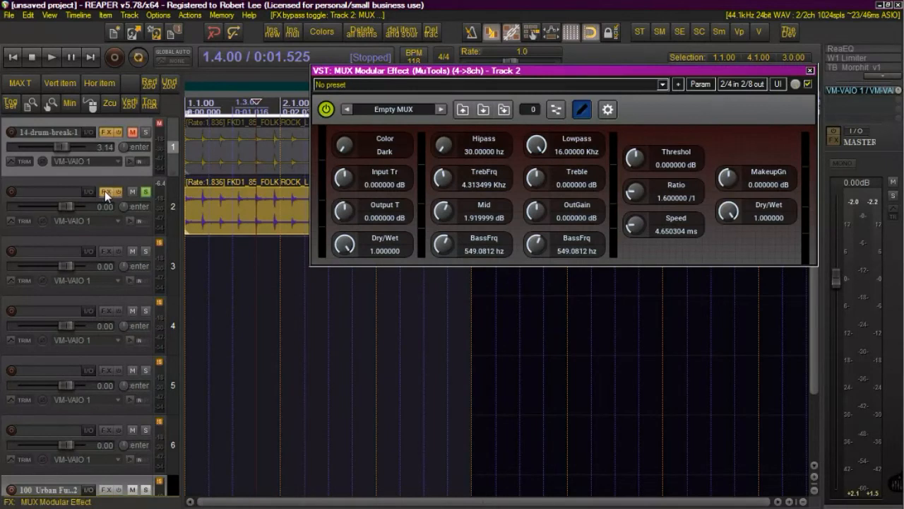
Step: Add the MUX Modular Effect (MuTools) VST to track 3
left_click(105, 251)
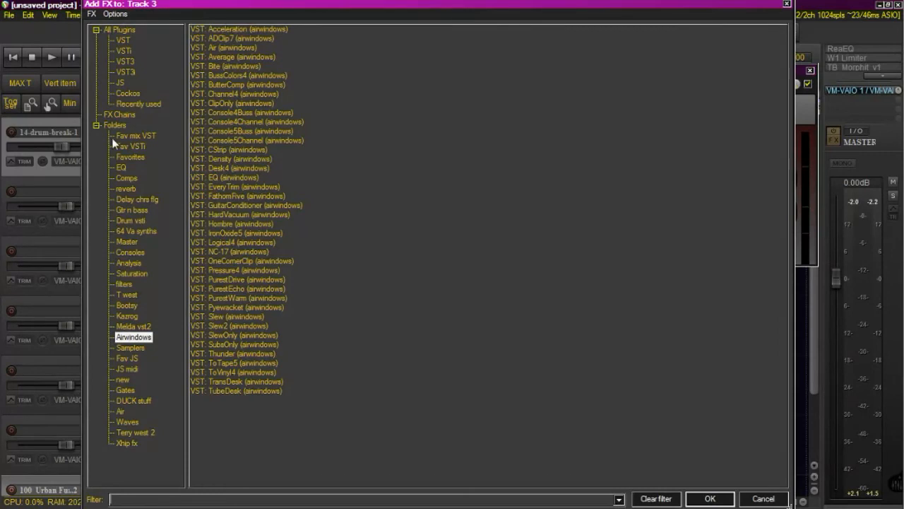
left_click(125, 41)
scroll(396, 282, "down", 6)
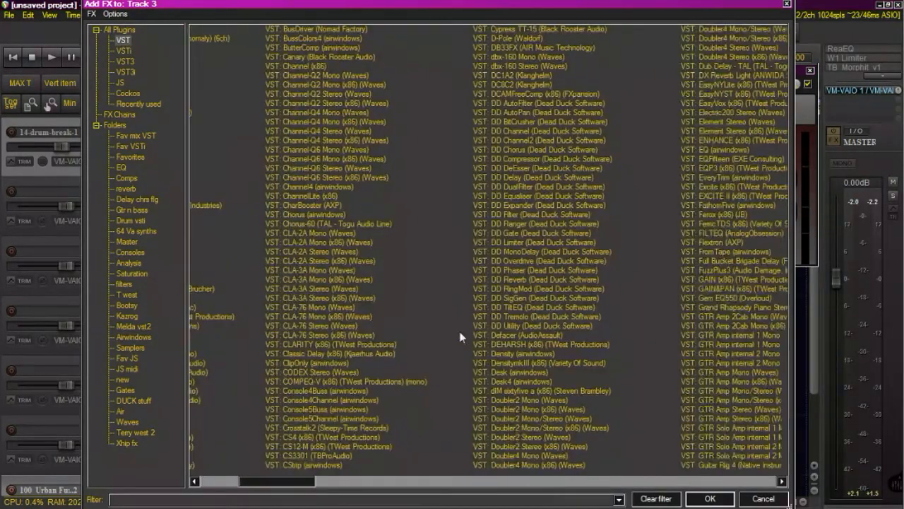
scroll(457, 327, "down", 1)
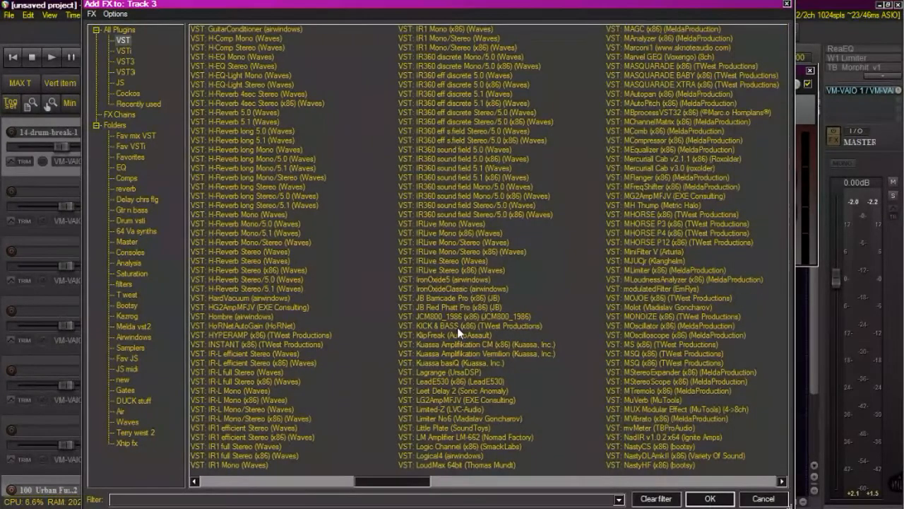
double_click(650, 408)
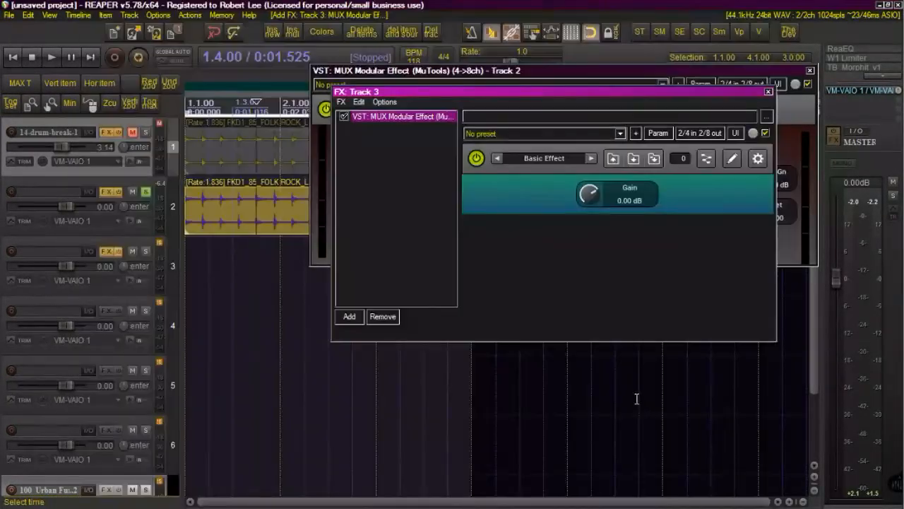
Step: Load the AW bus strip user preset from the Channel strips effects into track 3's MUX
left_click(552, 158)
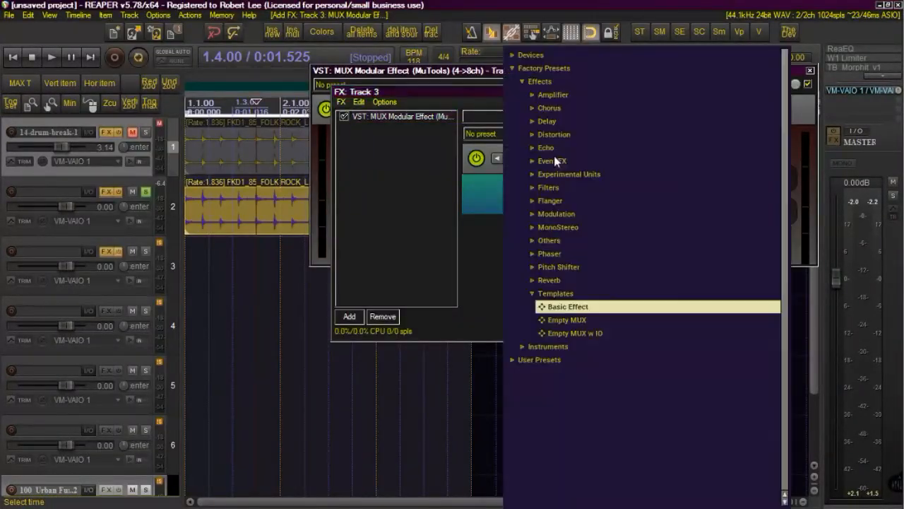
left_click(526, 84)
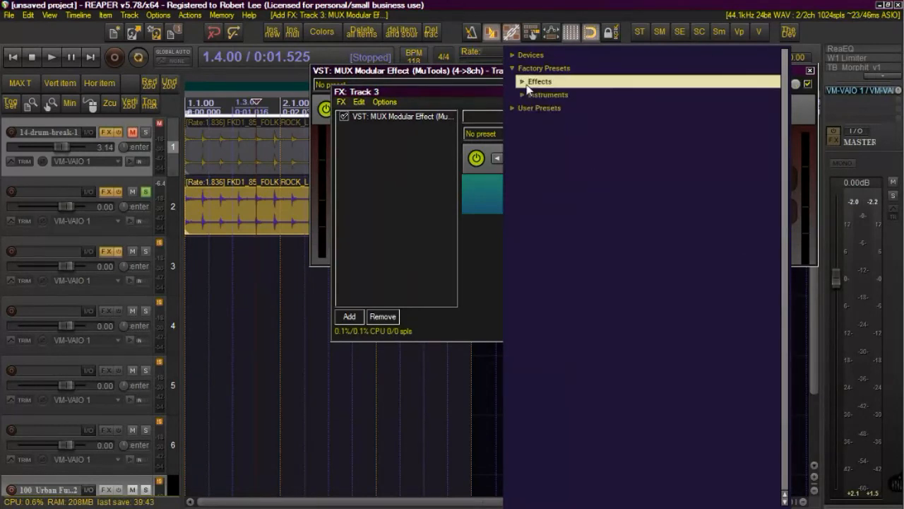
left_click(513, 109)
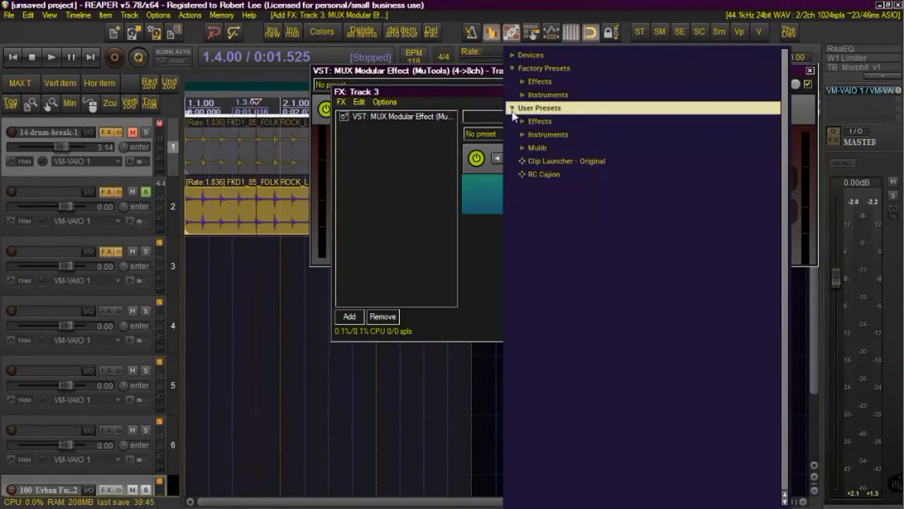
left_click(523, 121)
left_click(533, 134)
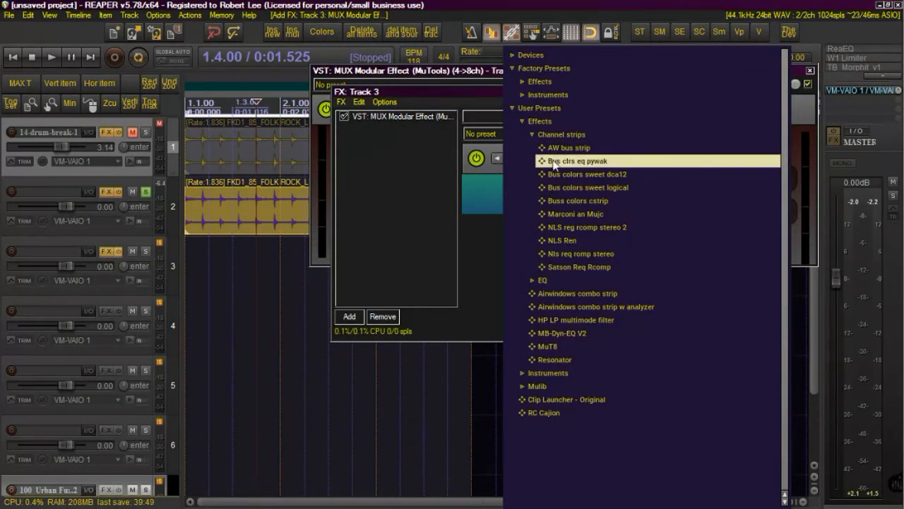
left_click(572, 148)
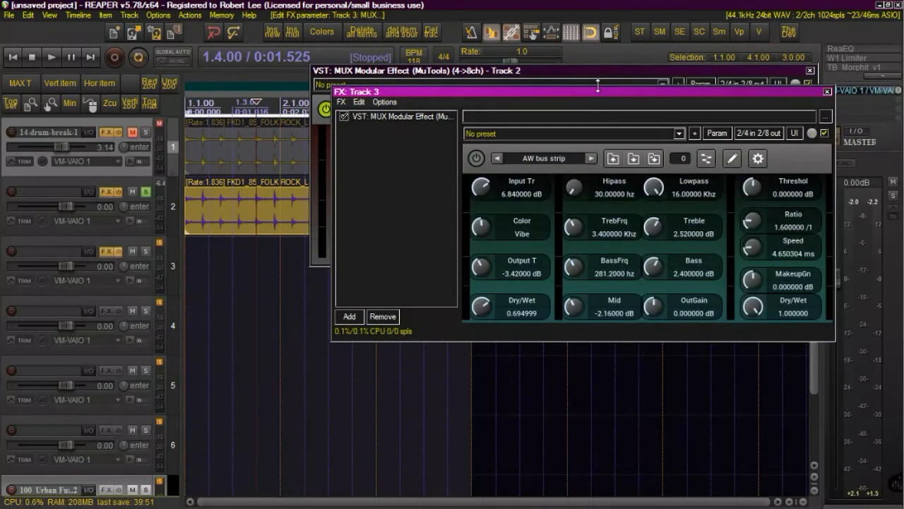
Step: View the AW bus strip panel beside track 2's panel and in its own floating window, and close track 3's FX windows
left_click_drag(603, 93, 386, 98)
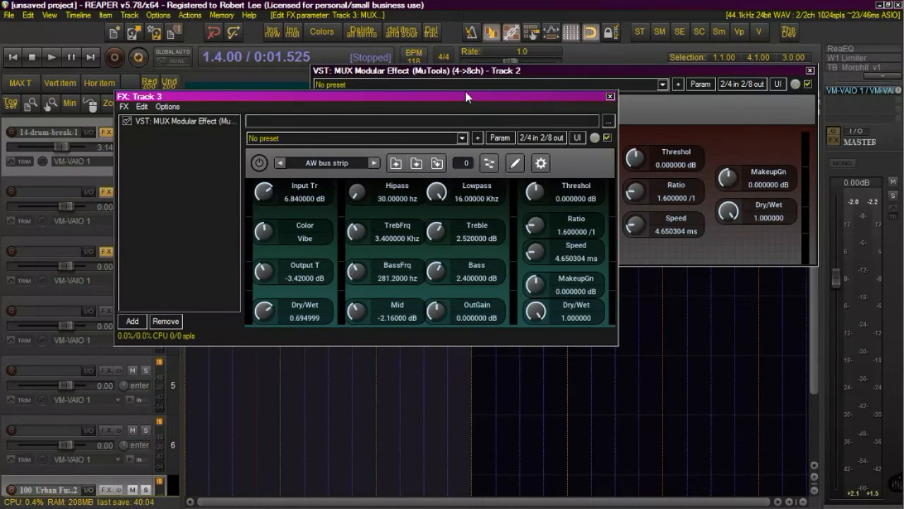
left_click_drag(464, 95, 339, 61)
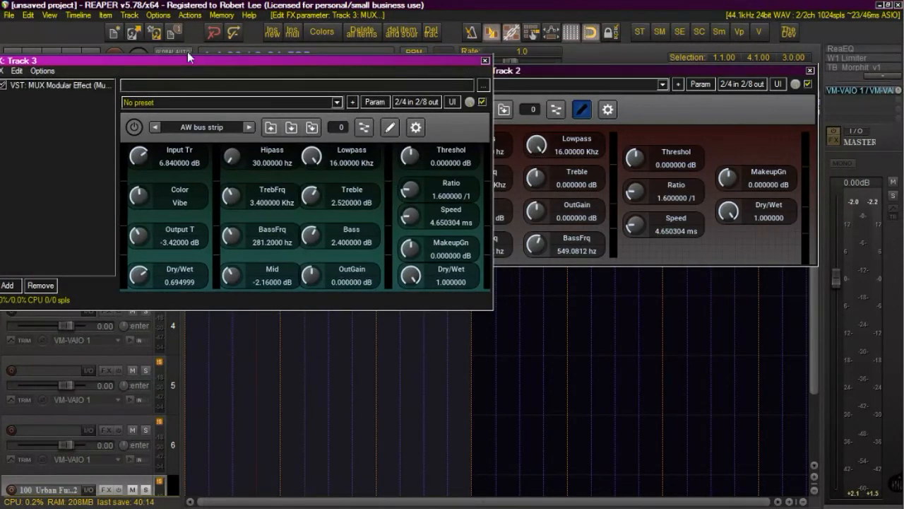
left_click_drag(189, 61, 241, 62)
double_click(129, 89)
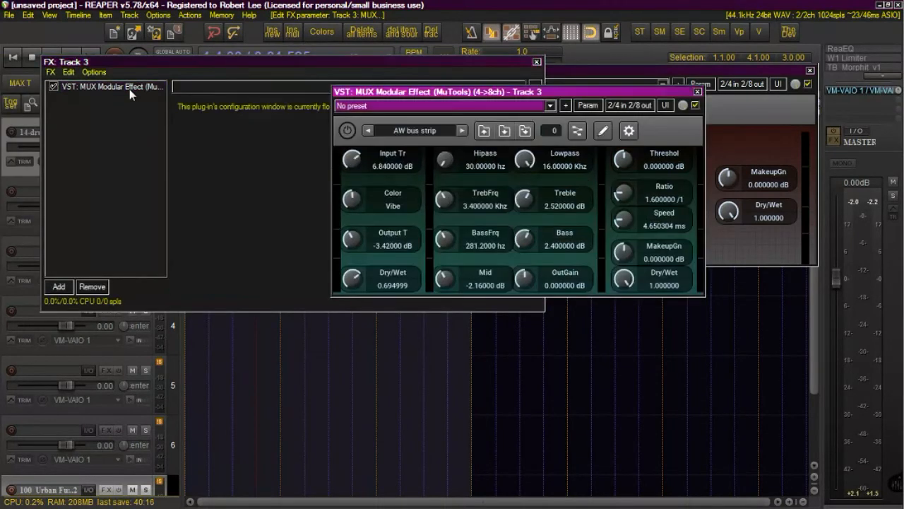
left_click(536, 62)
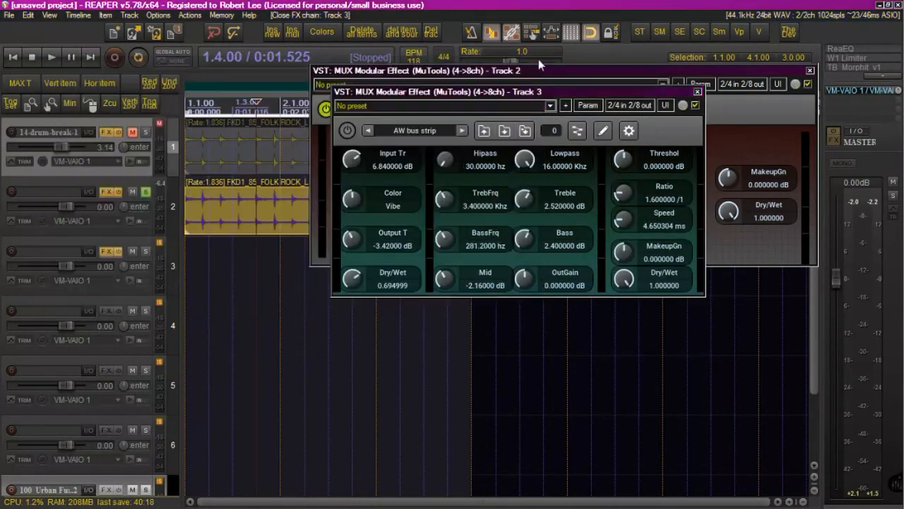
left_click(698, 92)
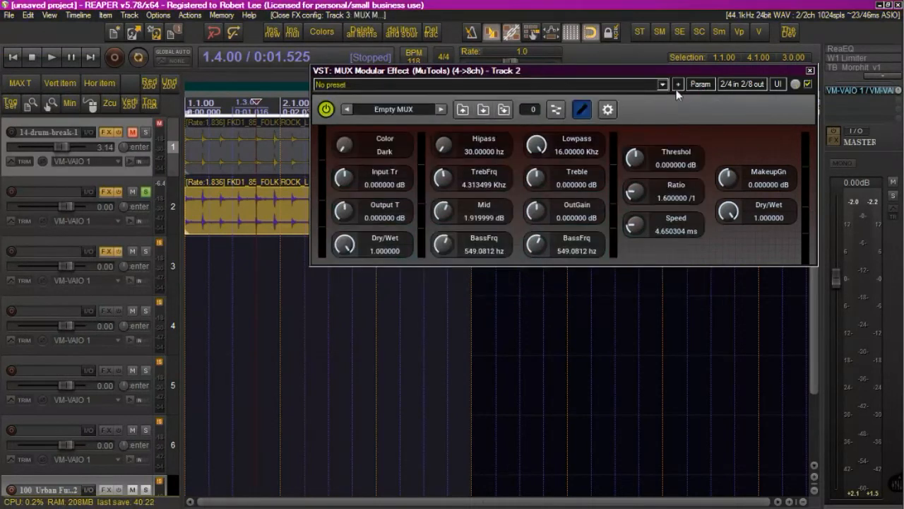
Step: Play the drum loop, leave front panel edit mode on track 2's MUX and lower Output T to -1.08 dB
left_click(48, 57)
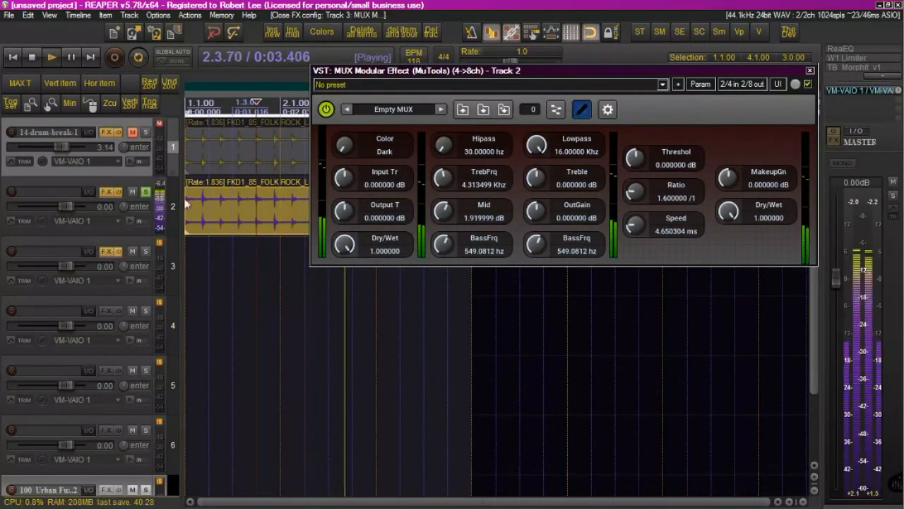
left_click_drag(346, 216, 348, 213)
left_click(581, 110)
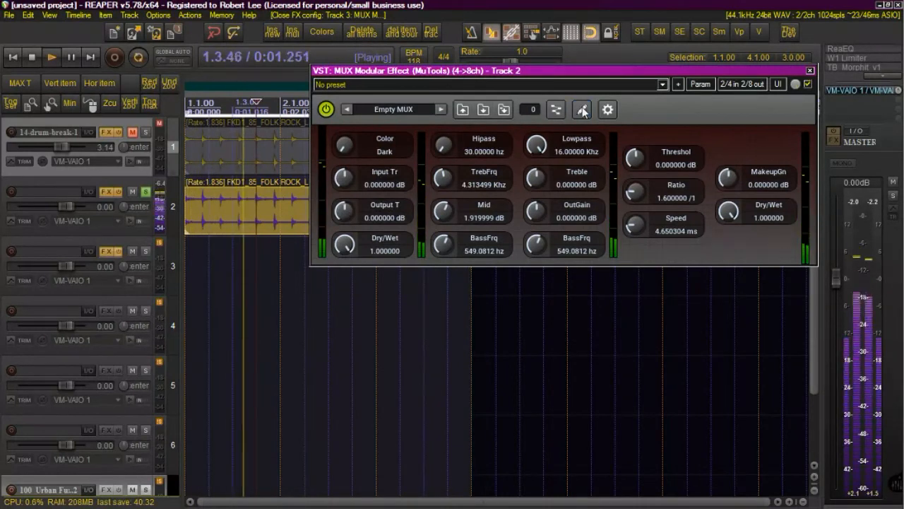
mouse_move(344, 210)
left_mouse_down()
mouse_move(343, 202)
mouse_move(341, 210)
left_mouse_up()
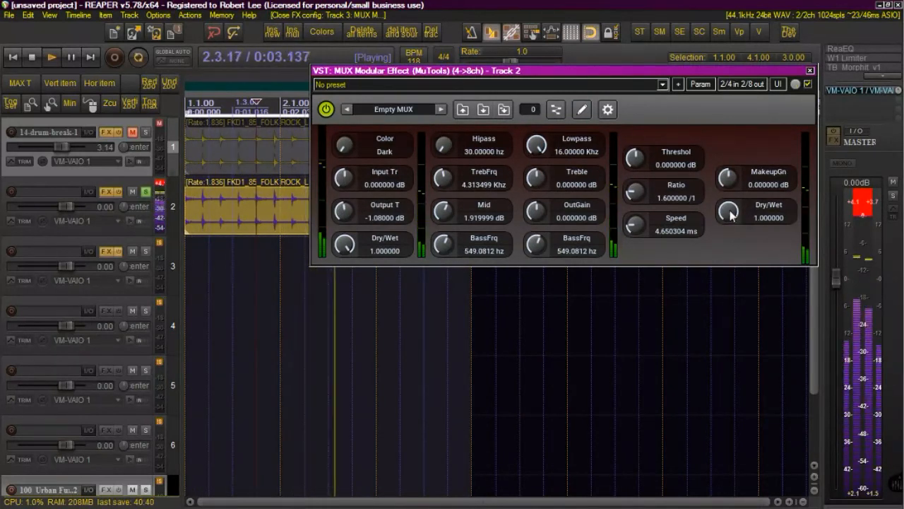
Step: Set MakeupGn to about -2.6 dB and OutGain to about 3.24 dB during playback, and stop the loop
mouse_move(728, 177)
left_mouse_down()
mouse_move(729, 149)
mouse_move(732, 189)
left_mouse_up()
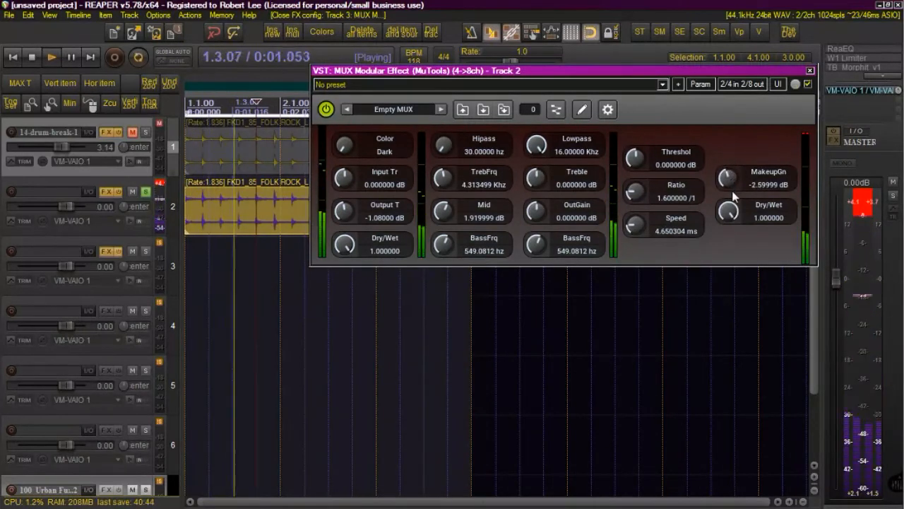
left_click_drag(542, 214, 542, 207)
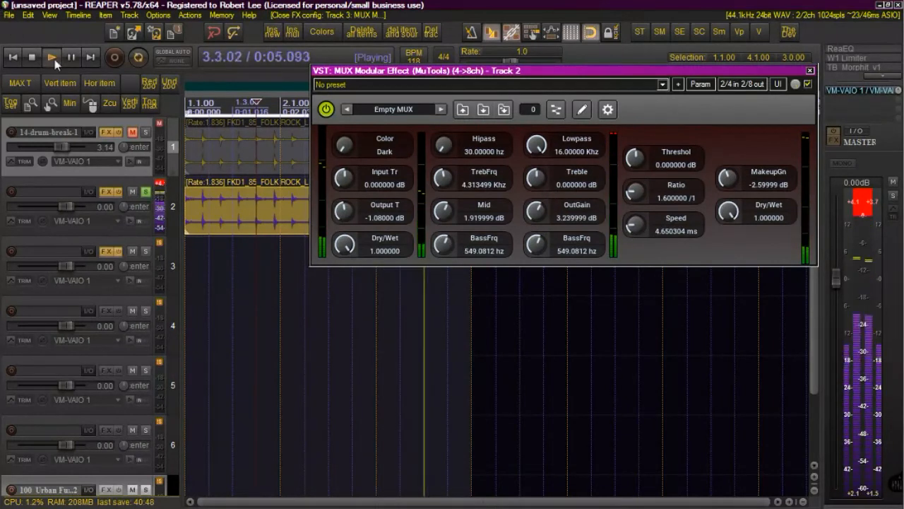
left_click(33, 57)
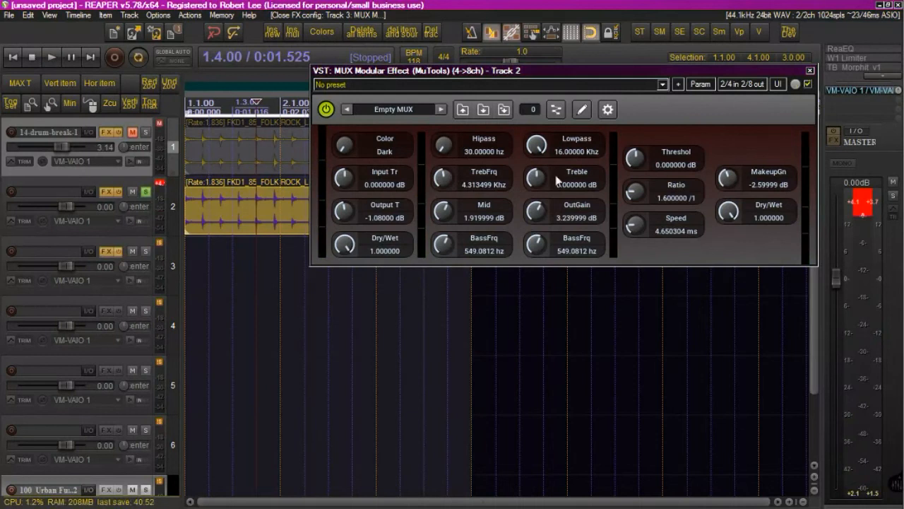
left_click_drag(589, 73, 532, 80)
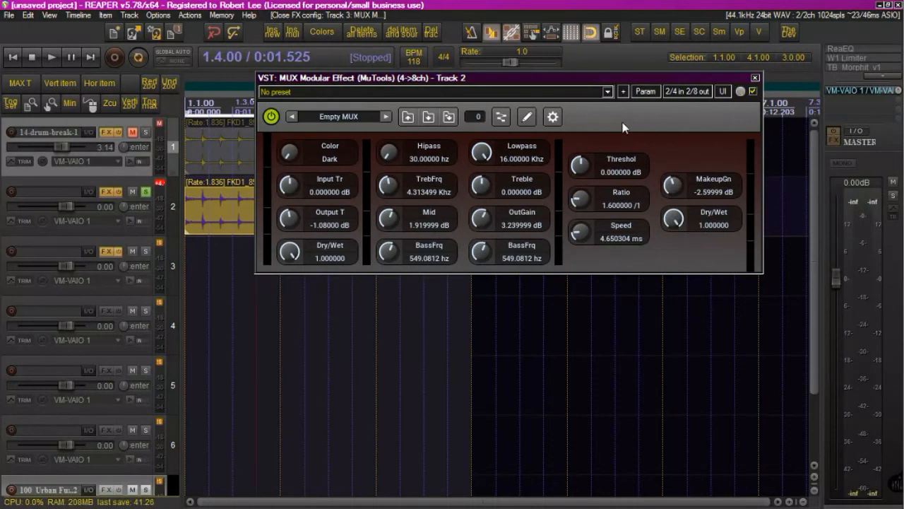
mouse_move(902, 315)
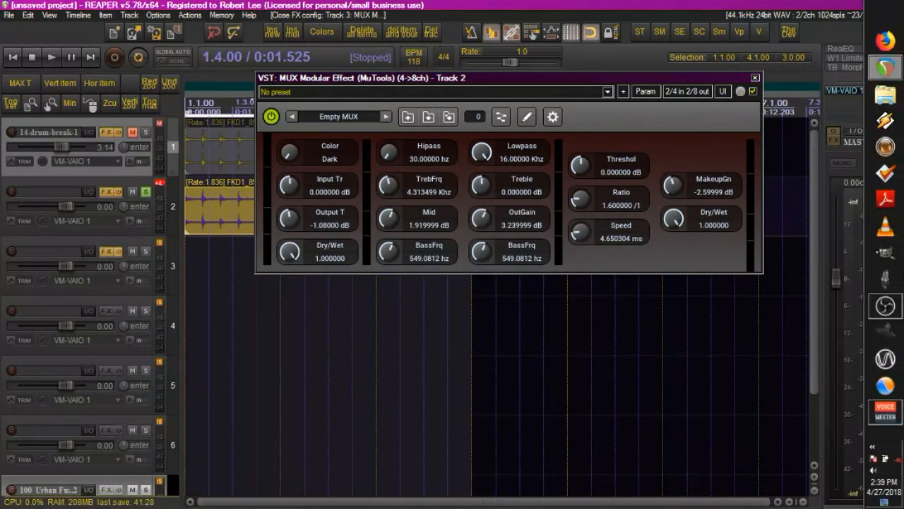